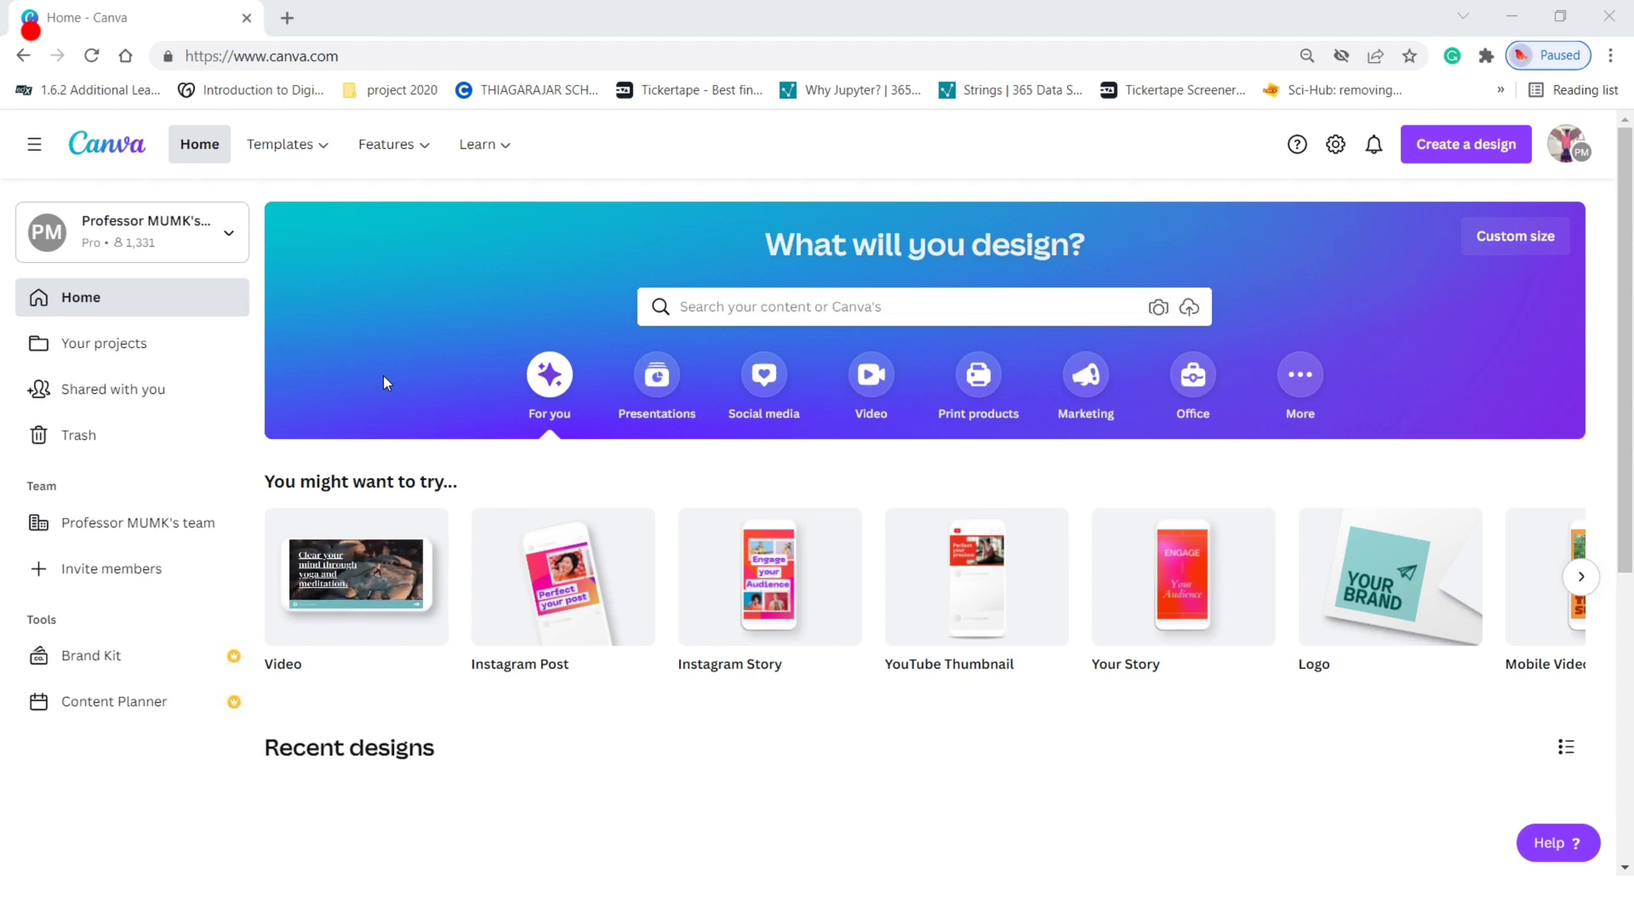
# Step: Create a blank Instagram Post design and dismiss the scheduling tip
pyautogui.click(549, 580)
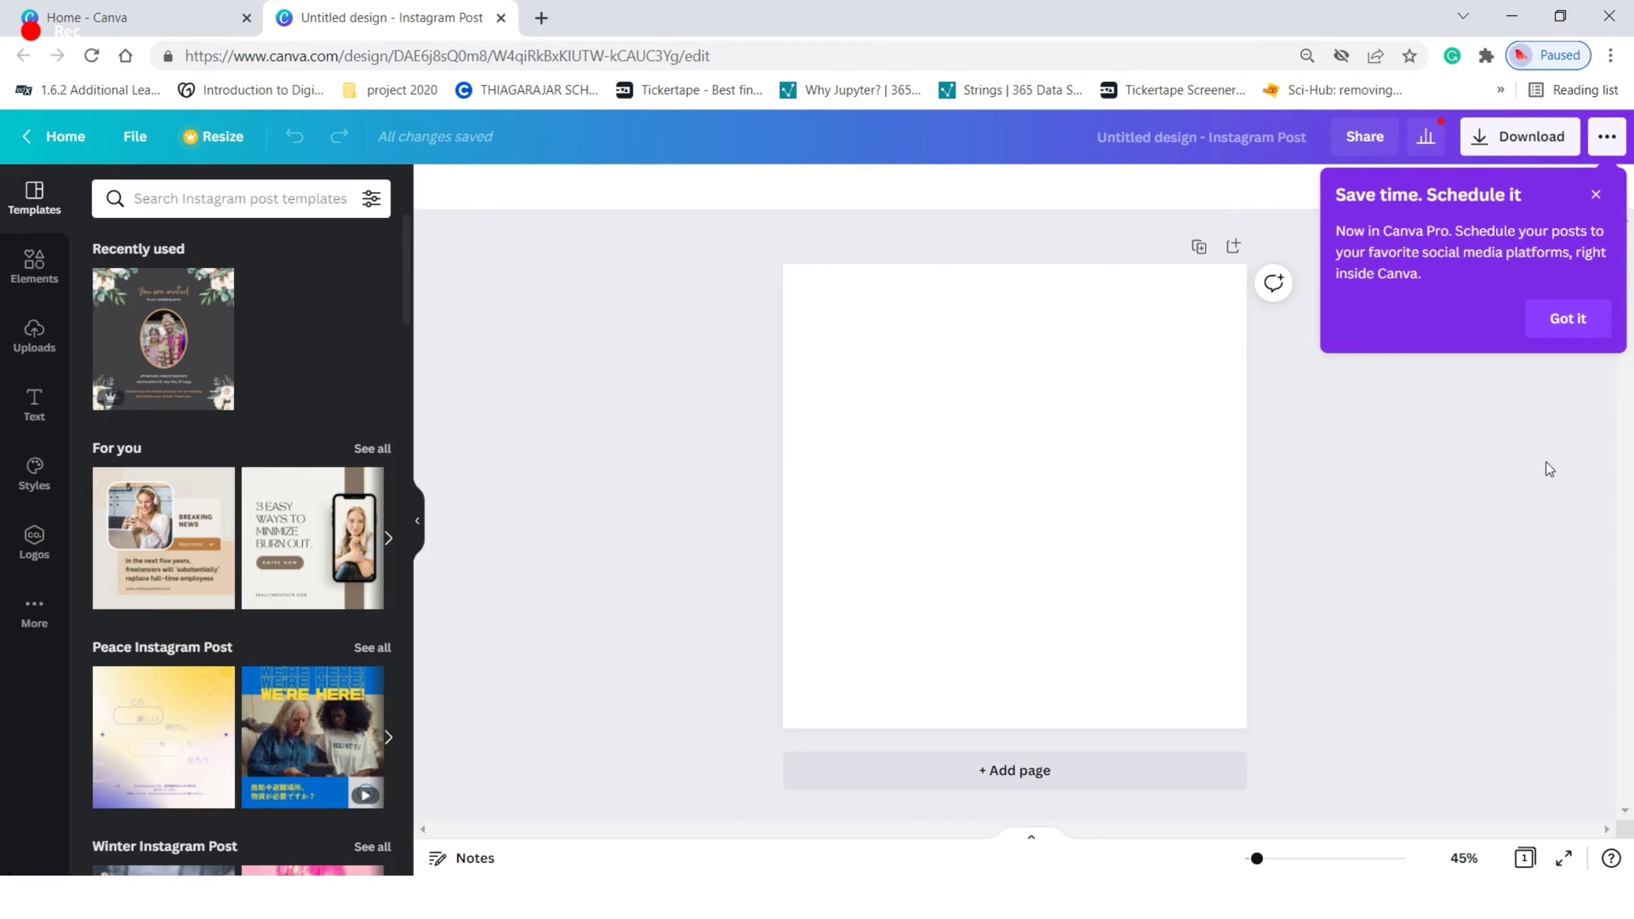
pyautogui.click(1573, 320)
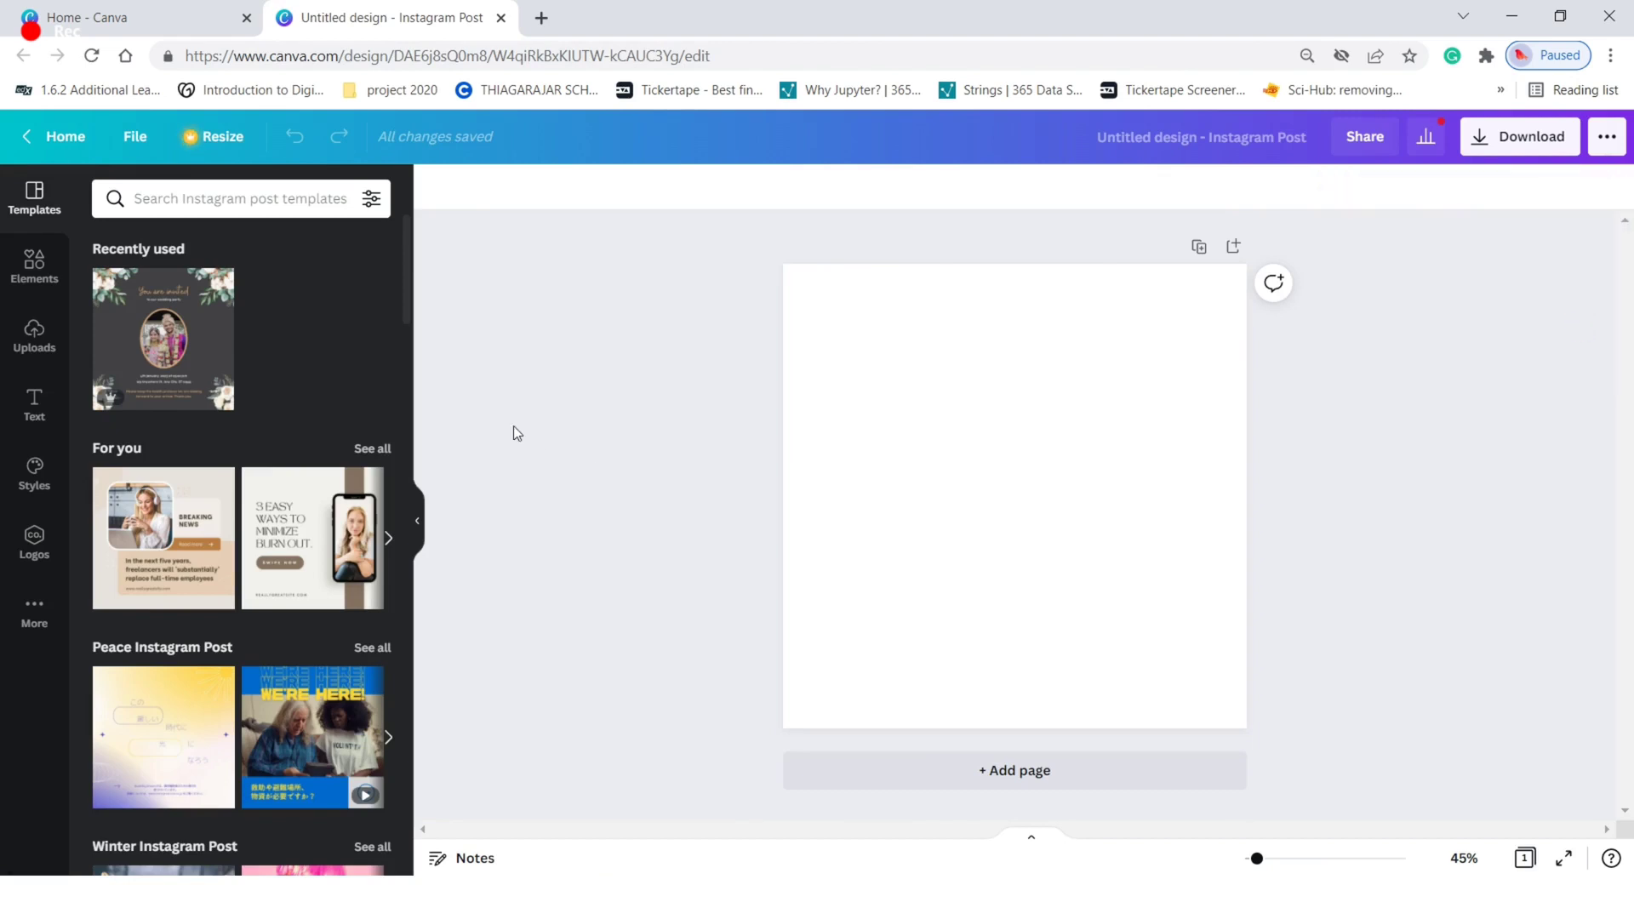
# Step: Add the single-image grid to the page and shrink its height to a band across about the top third
pyautogui.click(53, 294)
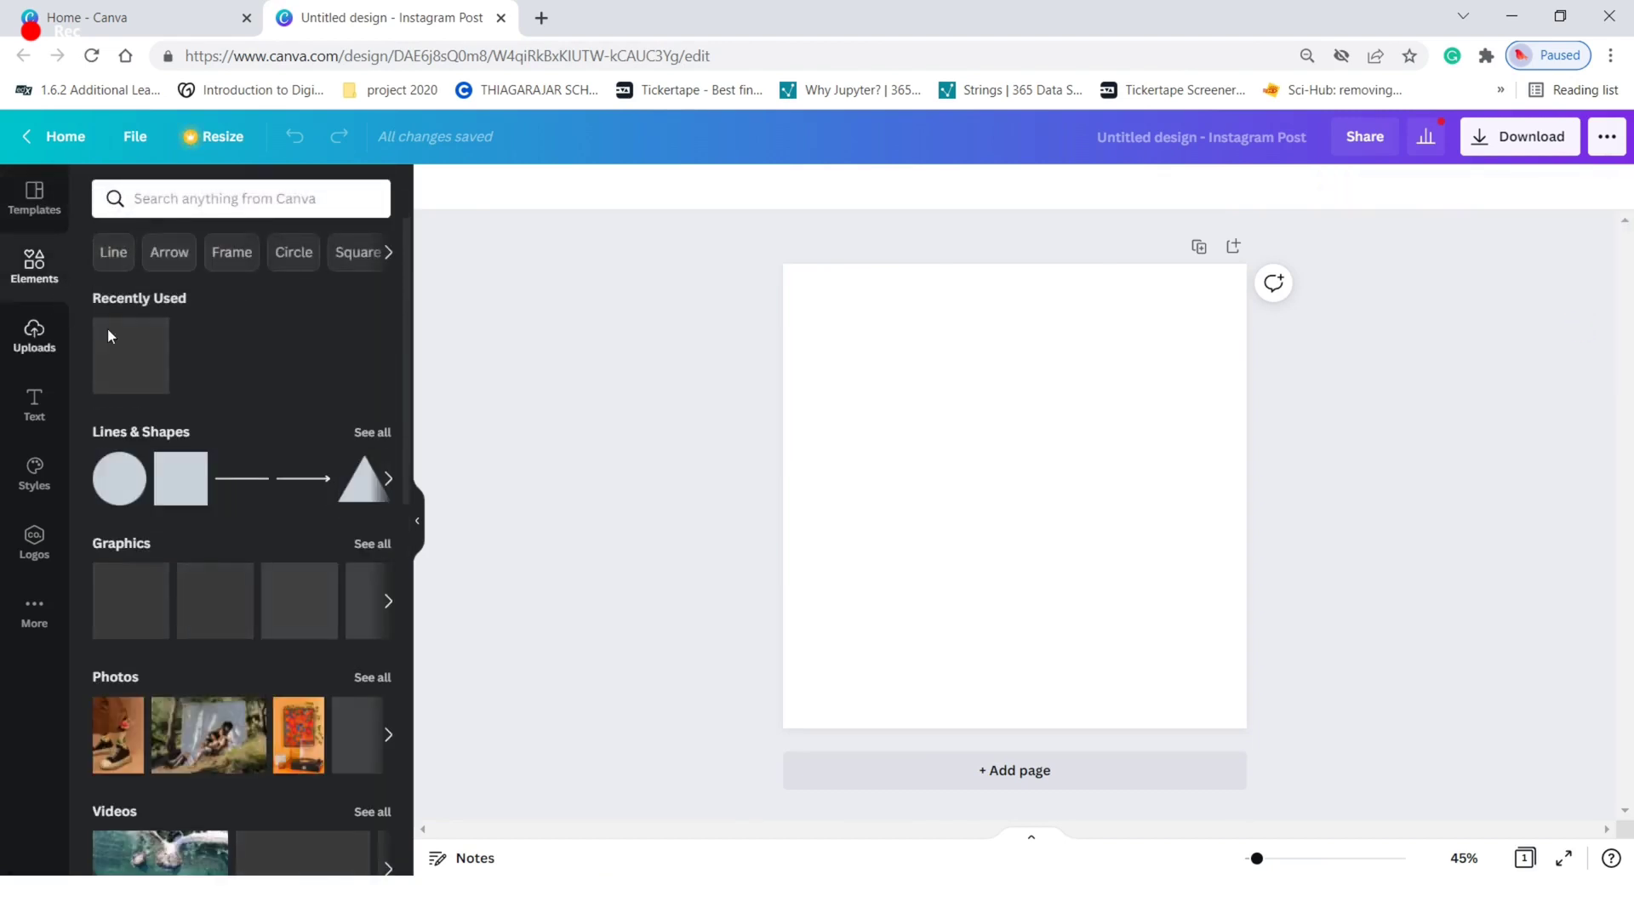
pyautogui.scroll(-10, 283, 529)
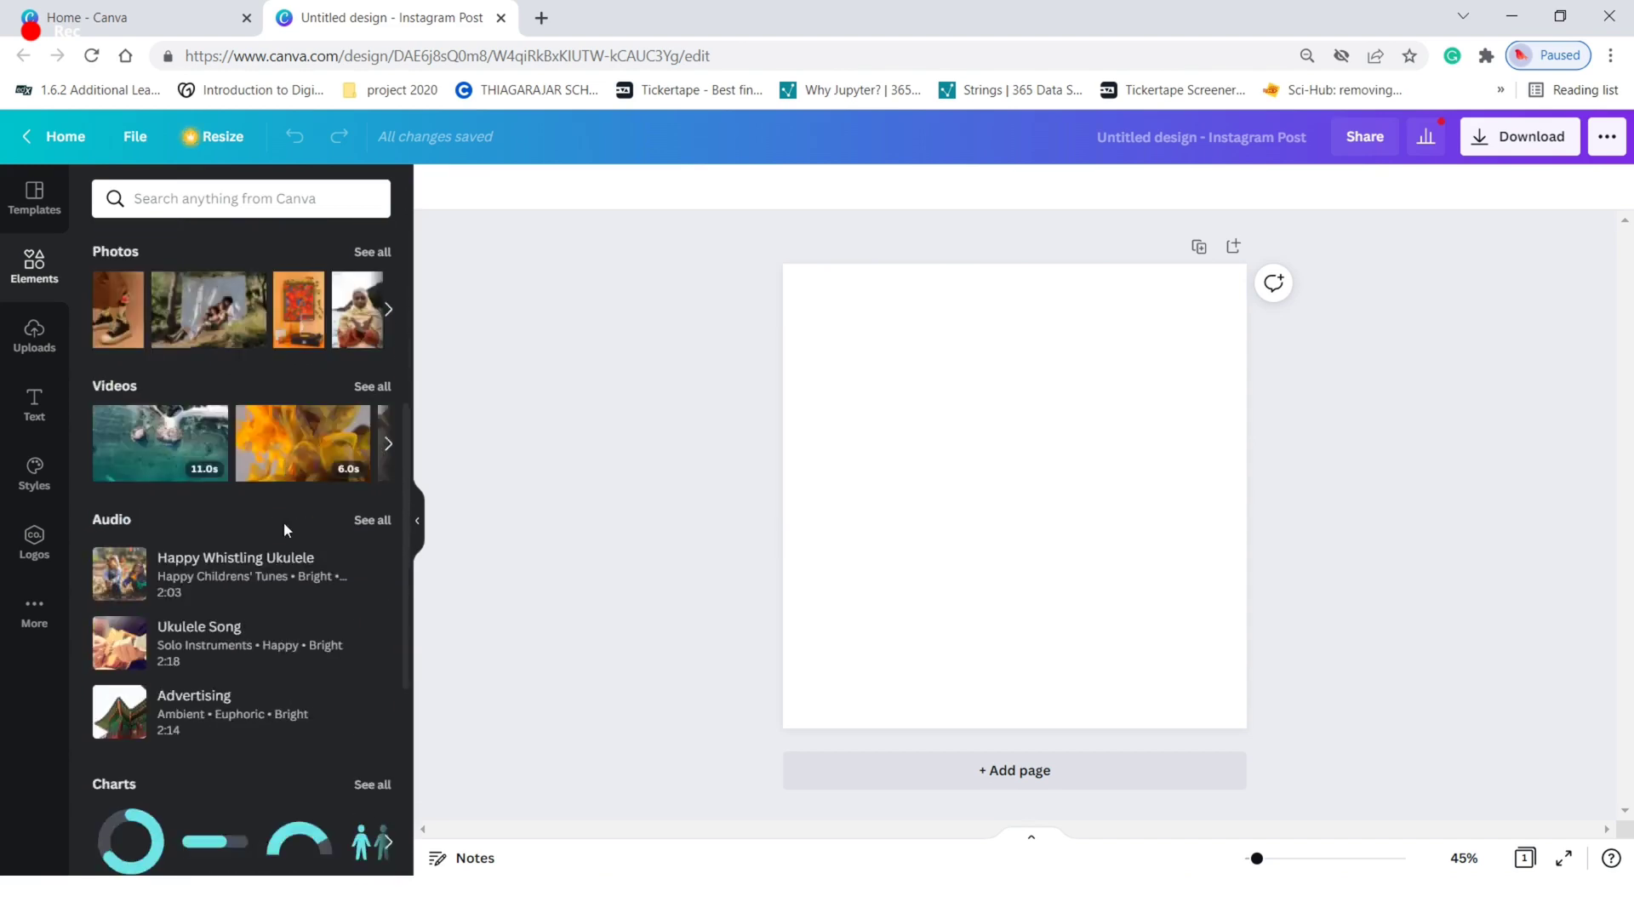
pyautogui.scroll(-1, 283, 530)
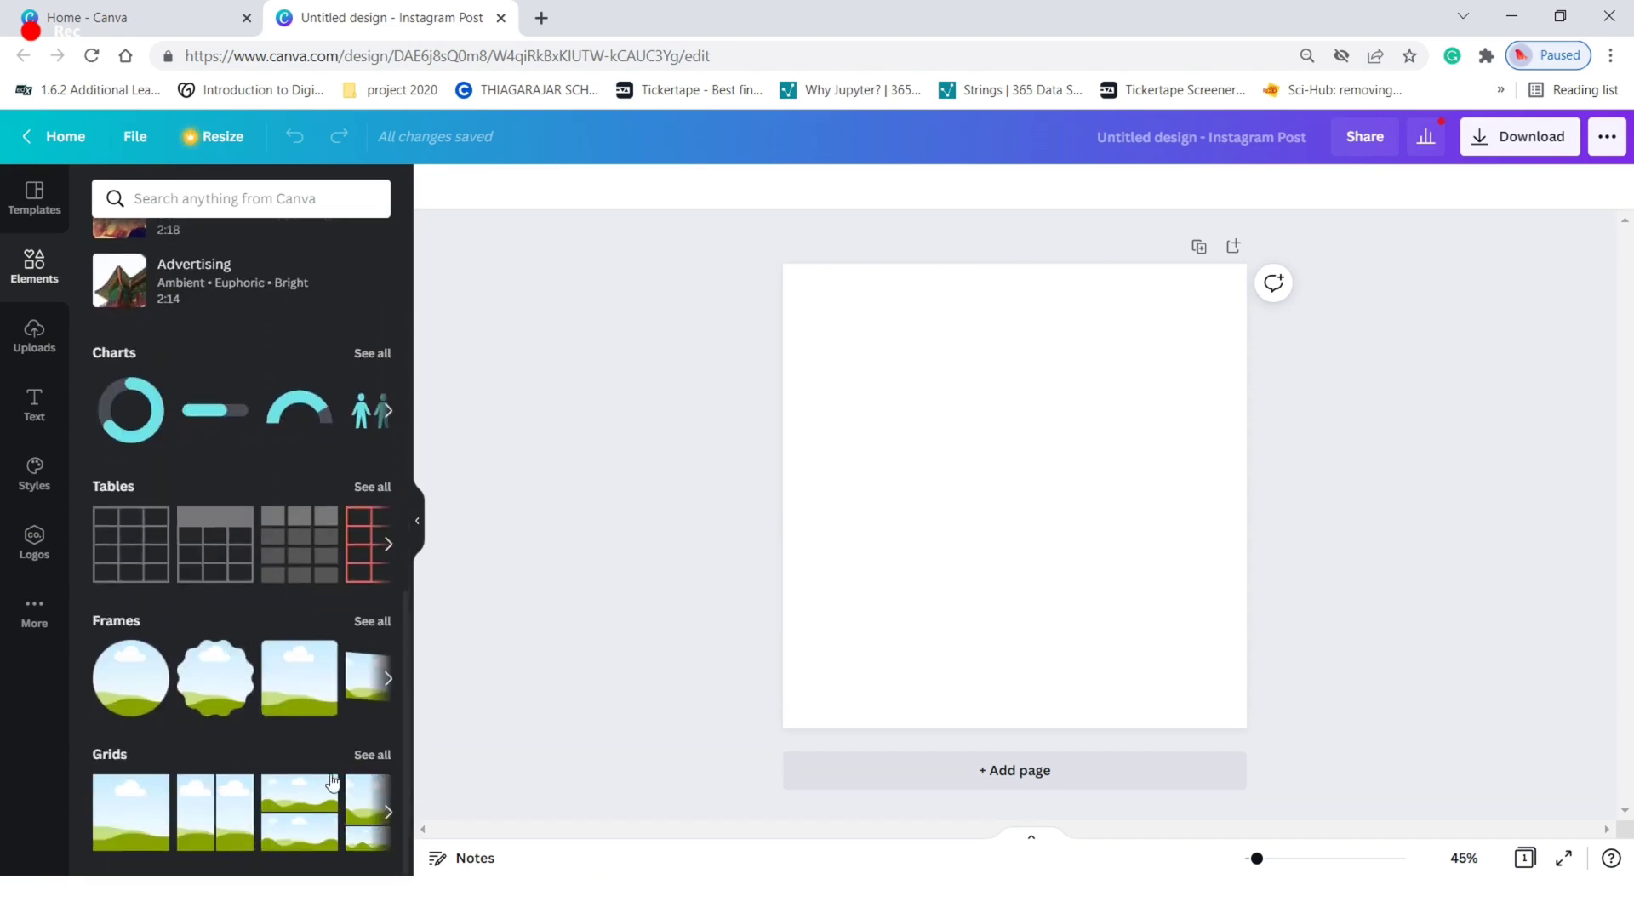
pyautogui.click(369, 755)
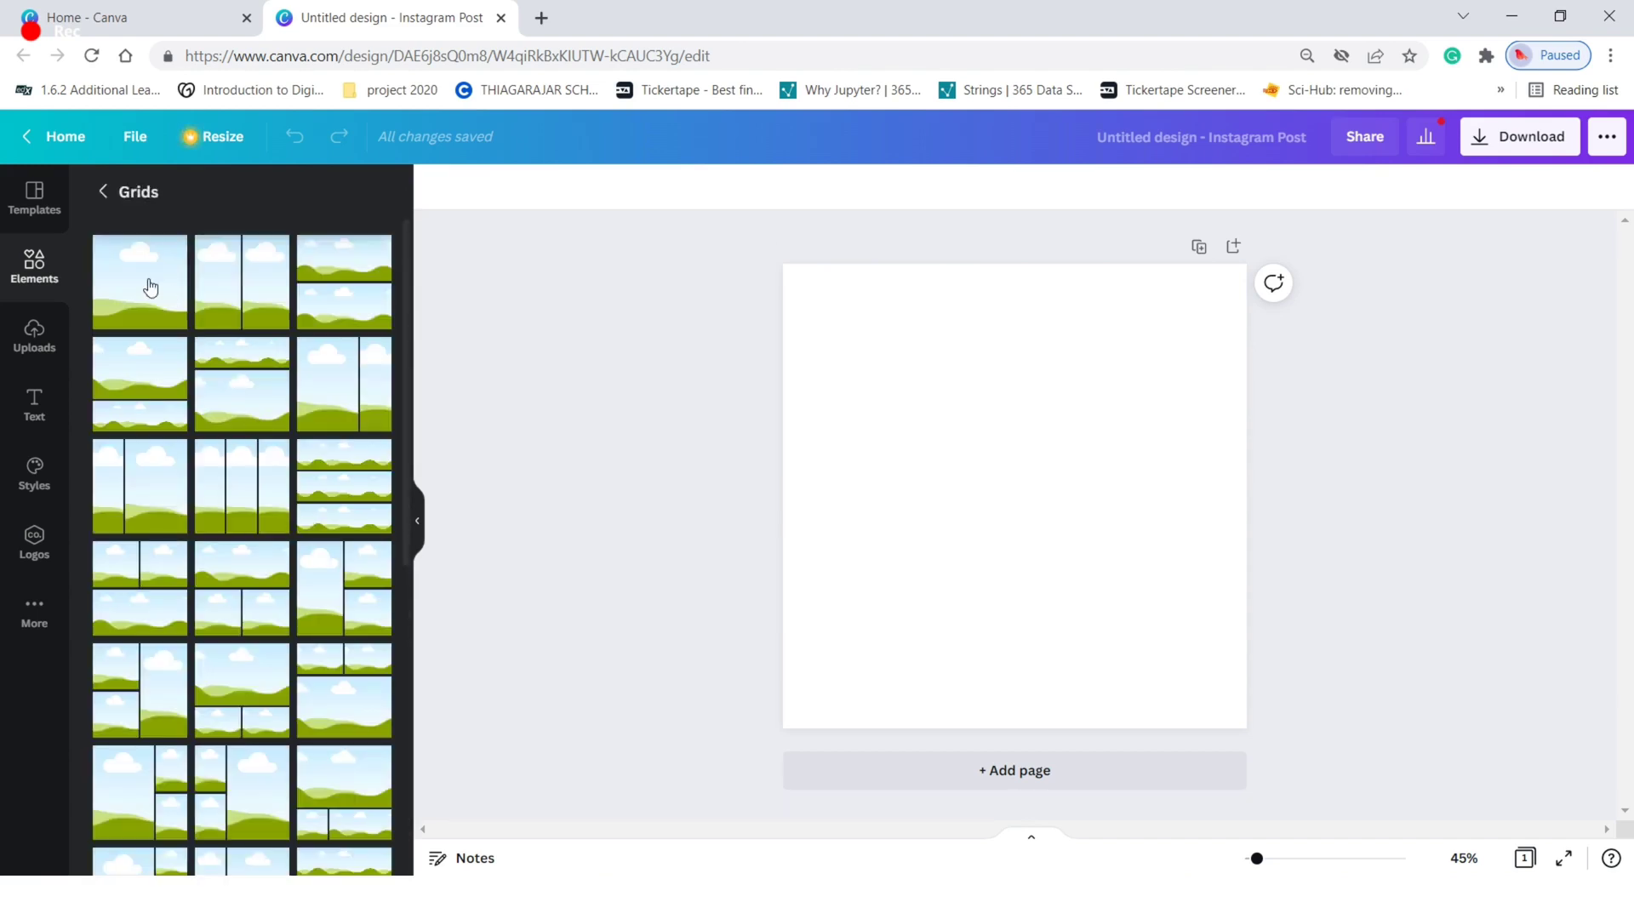
pyautogui.click(145, 284)
pyautogui.moveTo(1026, 715); pyautogui.dragTo(1031, 682)
# Step: Copy the image grid and place the duplicate as an equal band along the bottom of the page
pyautogui.rightClick(993, 376)
pyautogui.click(1026, 394)
pyautogui.hotkey('ctrl', 'v')
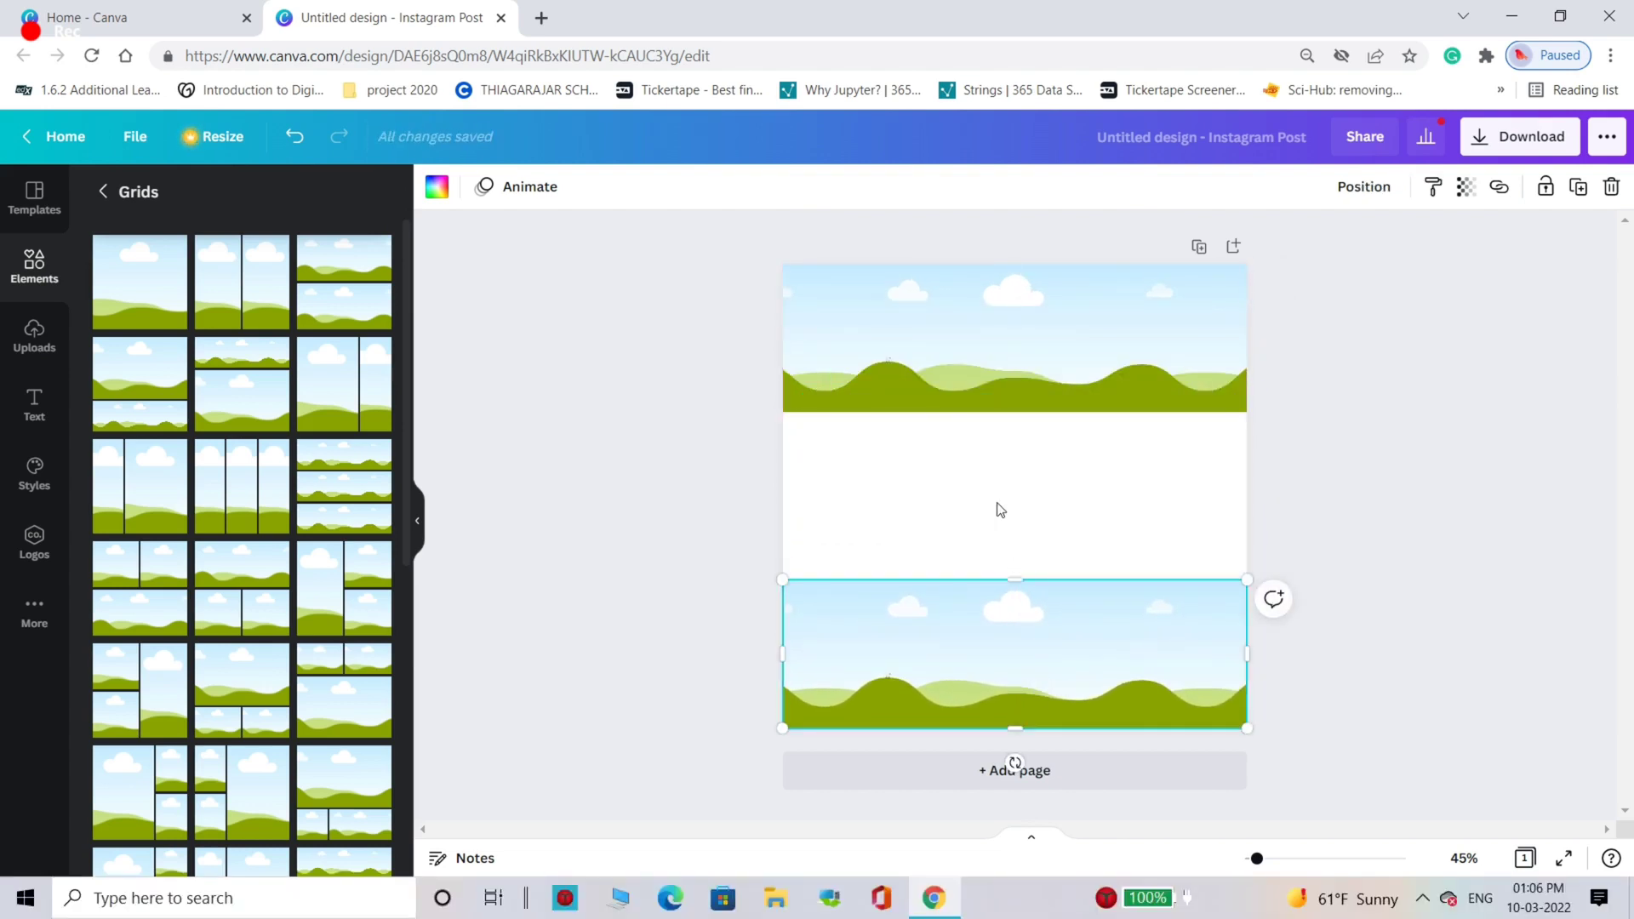
pyautogui.click(1000, 509)
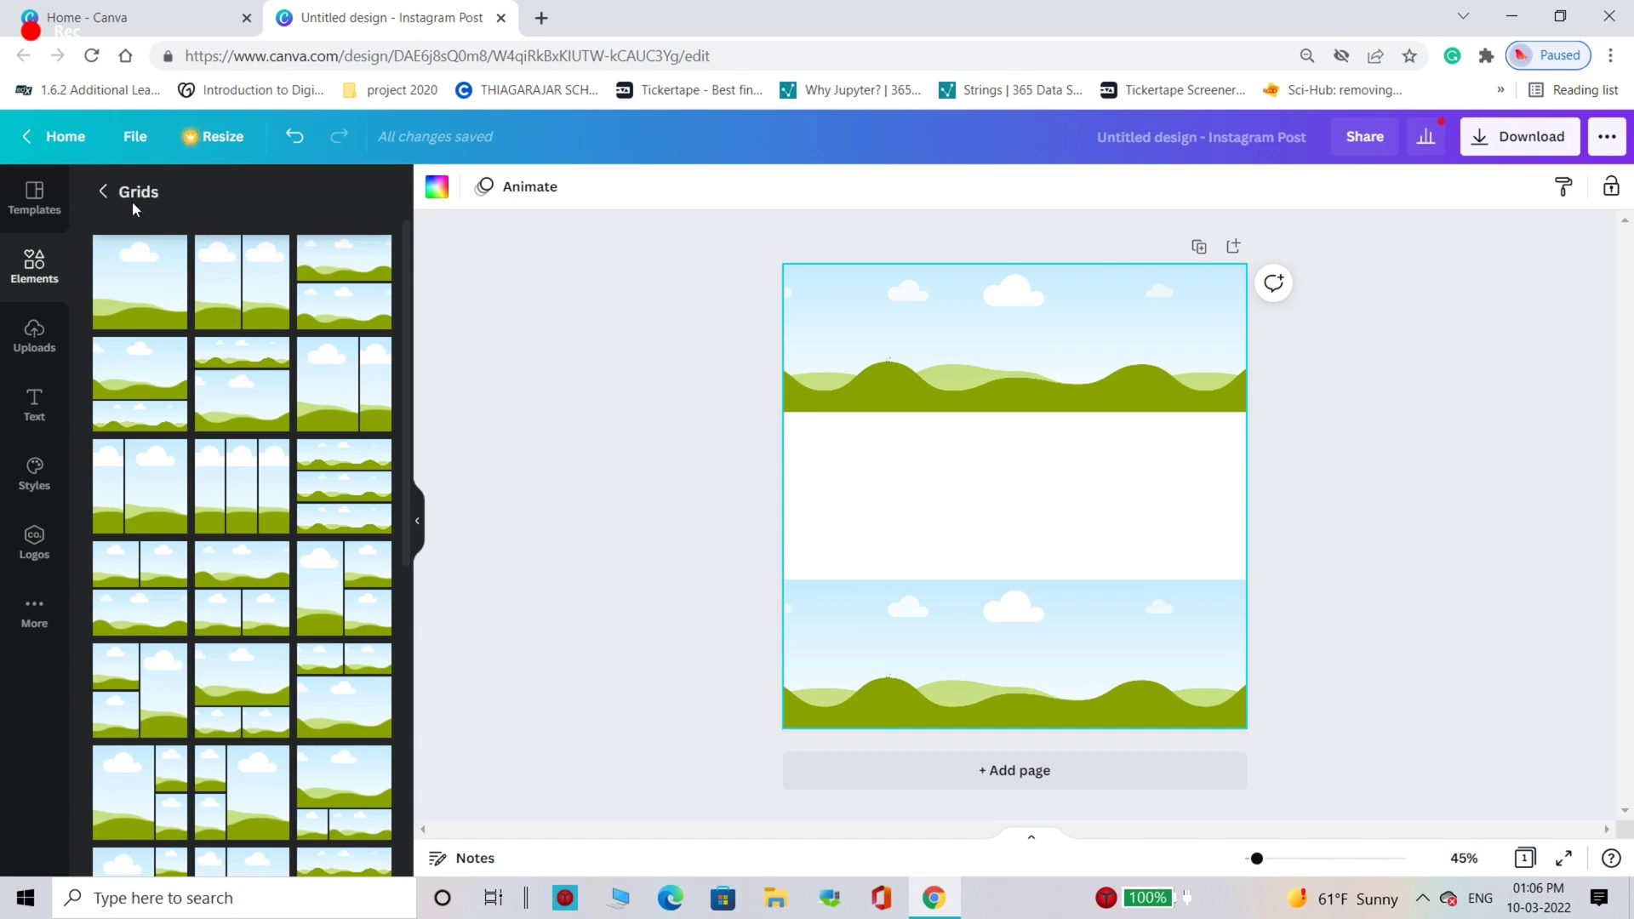
# Step: Search the elements for "heart" and add the outlined heart graphic to the page
pyautogui.click(104, 203)
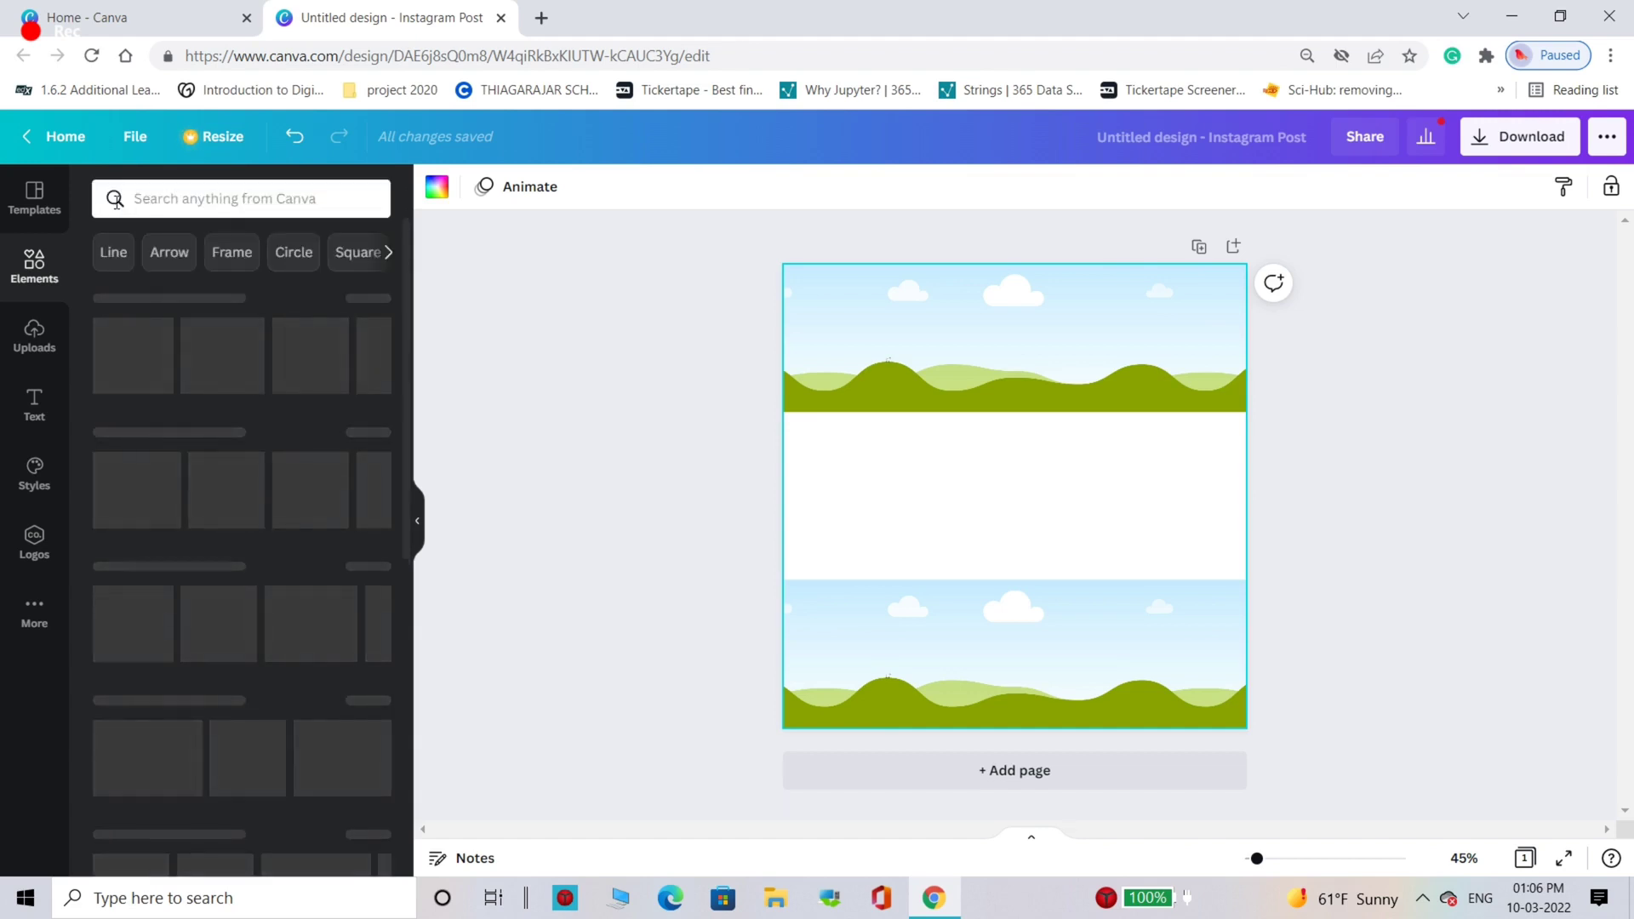
pyautogui.click(168, 196)
pyautogui.write('heart')
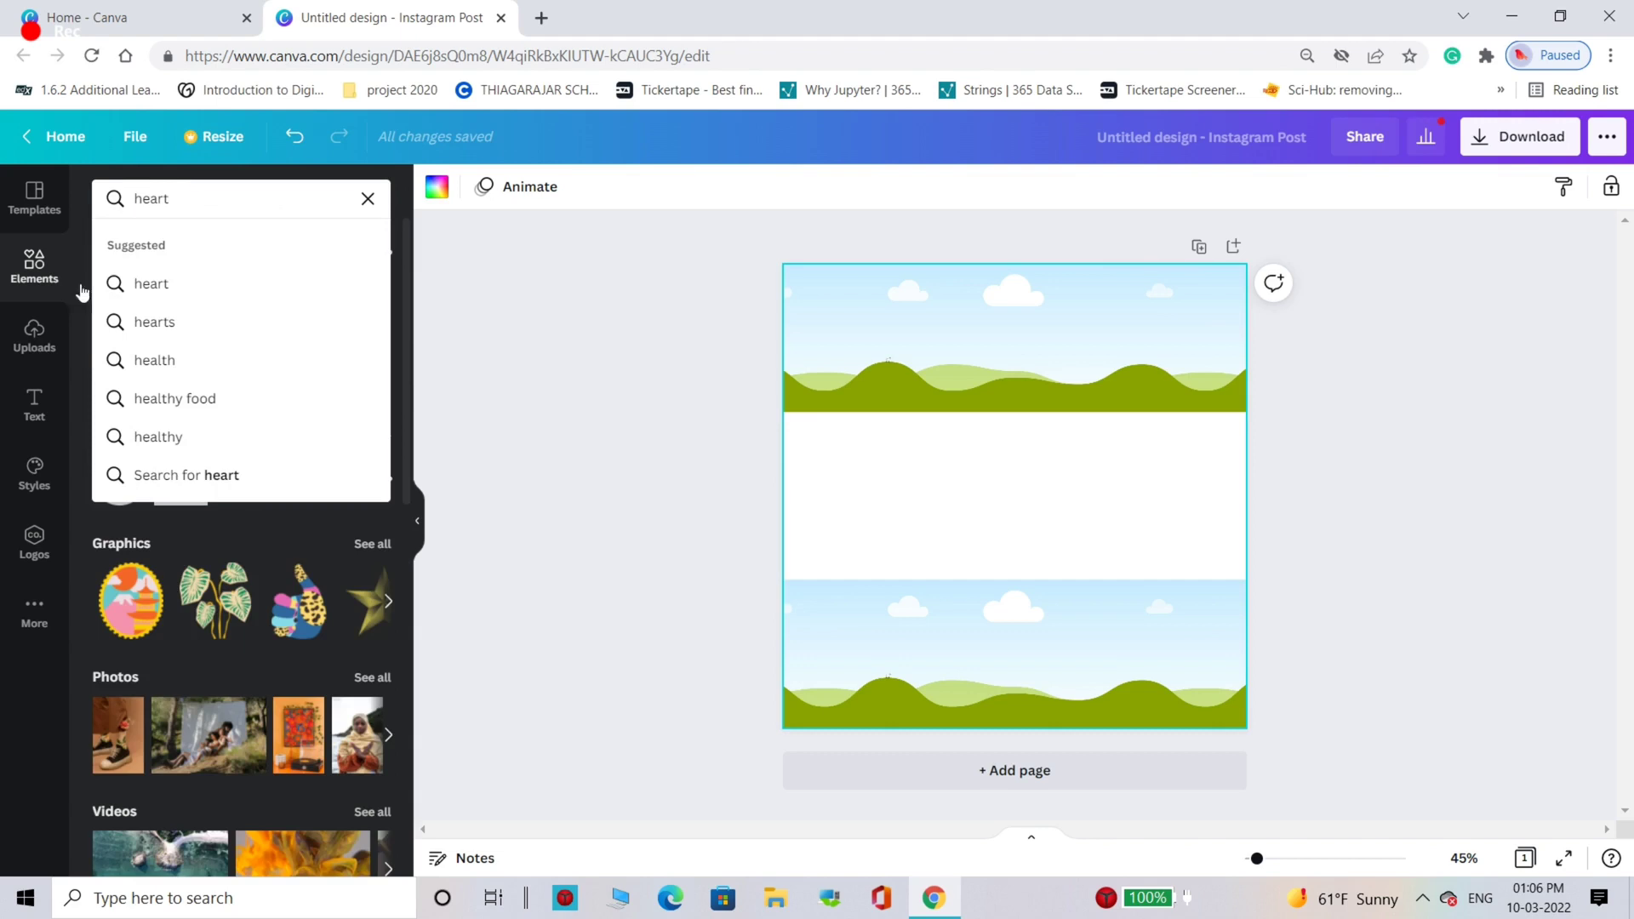
pyautogui.click(128, 289)
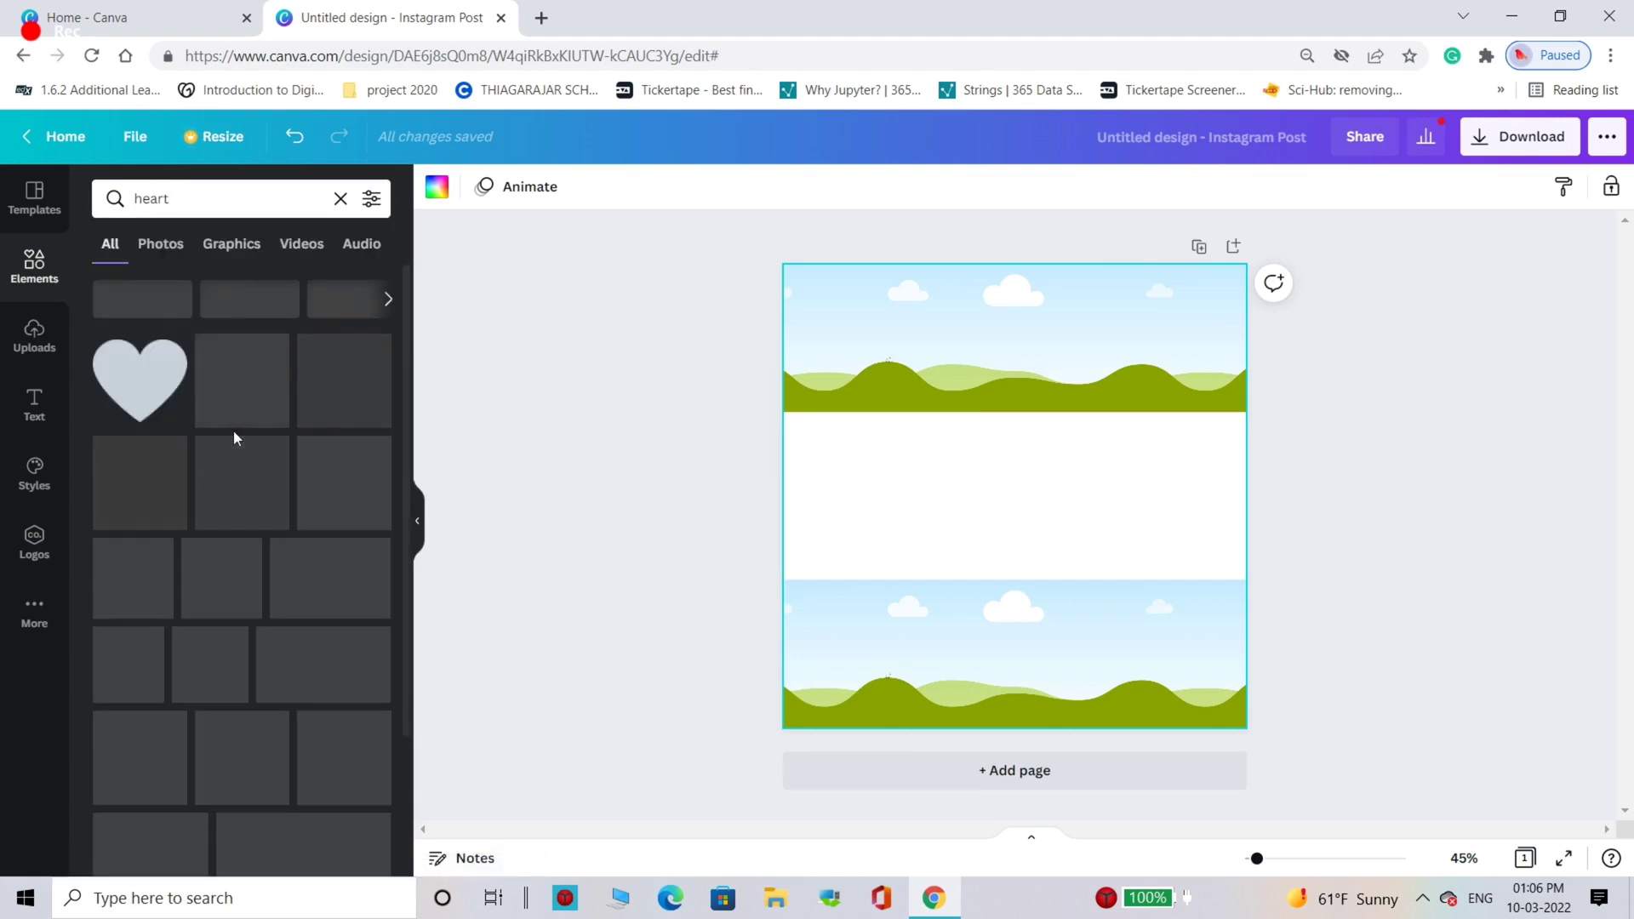
pyautogui.click(242, 480)
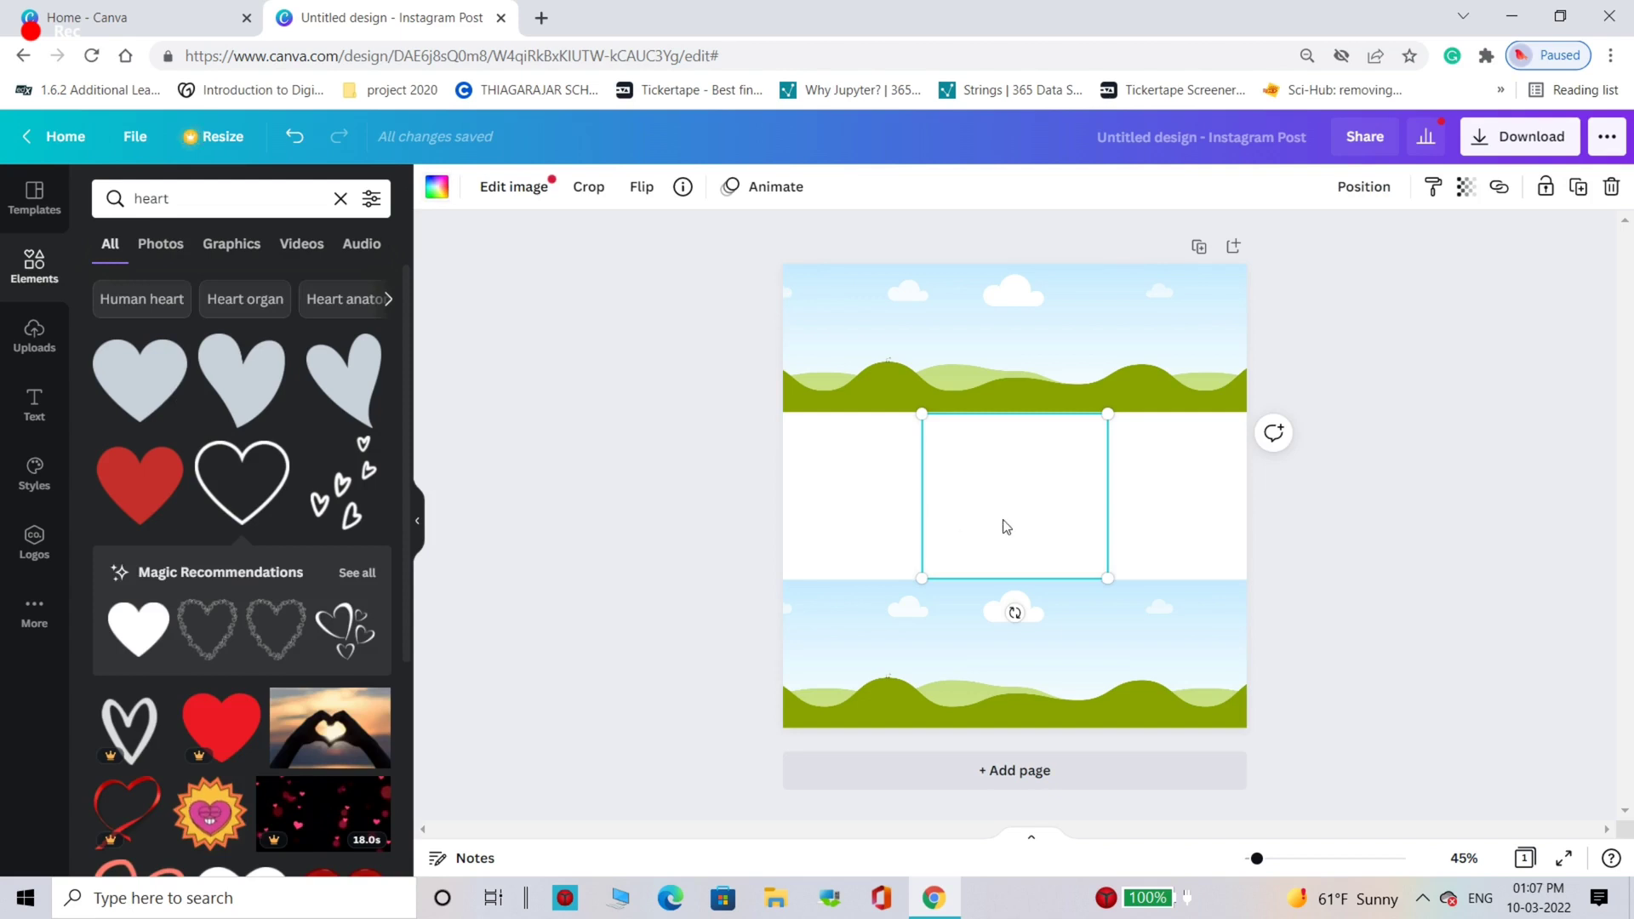
# Step: Colour the outlined heart black and shrink it to a small icon at the upper-left corner of the white band
pyautogui.moveTo(1005, 527)
pyautogui.mouseDown()
pyautogui.moveTo(999, 423)
pyautogui.moveTo(1014, 522)
pyautogui.mouseUp()
pyautogui.click(435, 188)
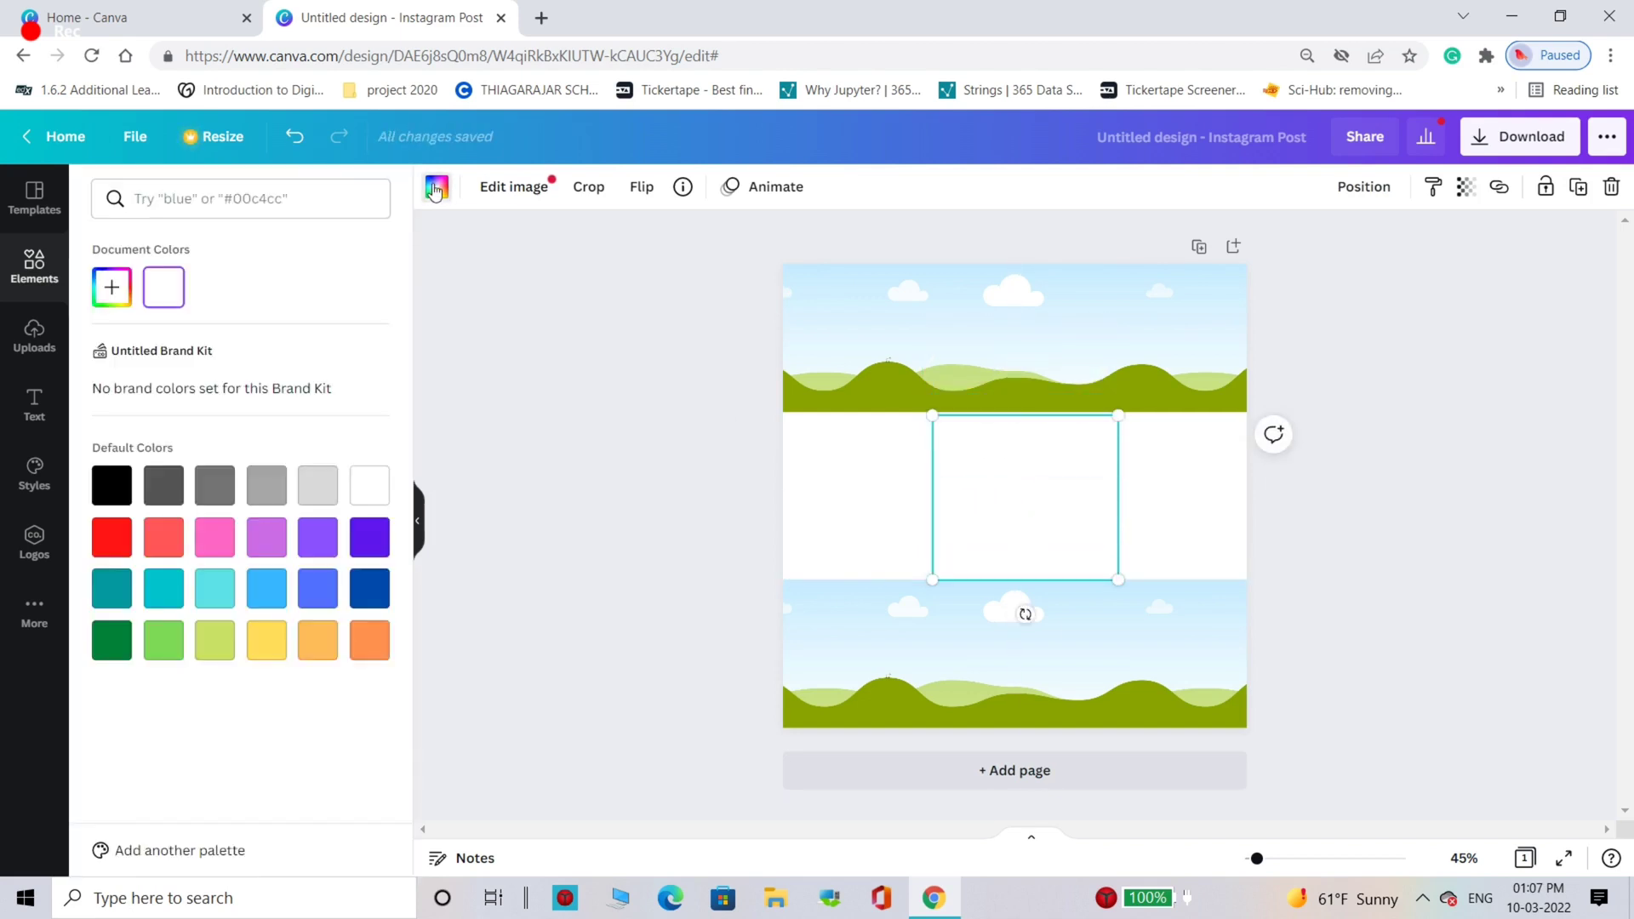
pyautogui.click(118, 489)
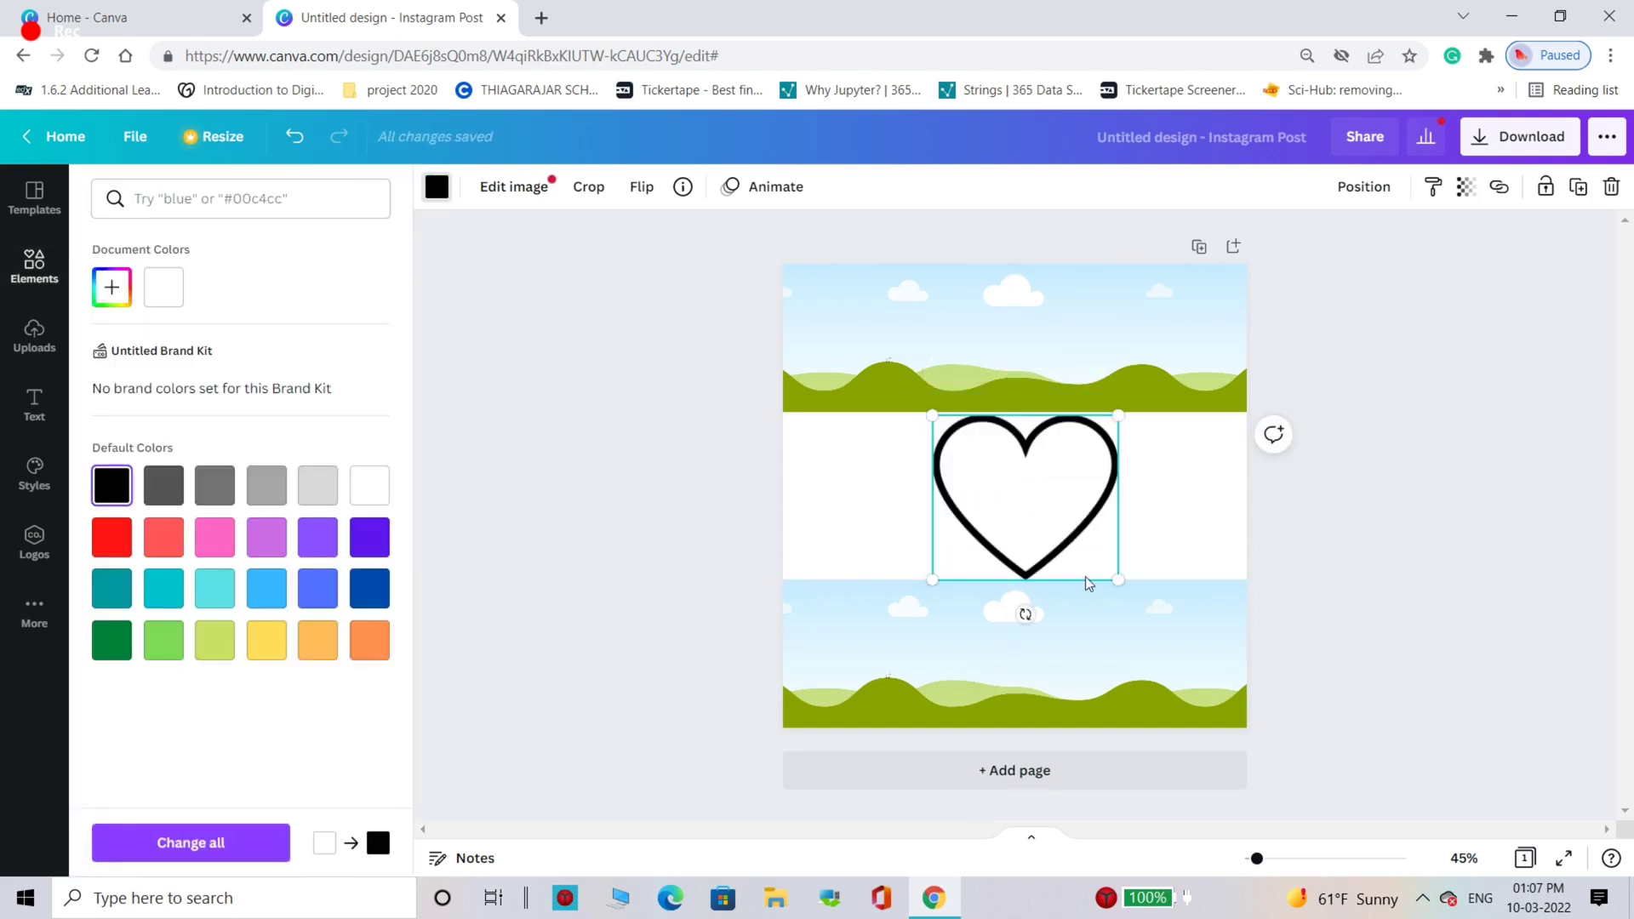
pyautogui.moveTo(1120, 581); pyautogui.dragTo(831, 459)
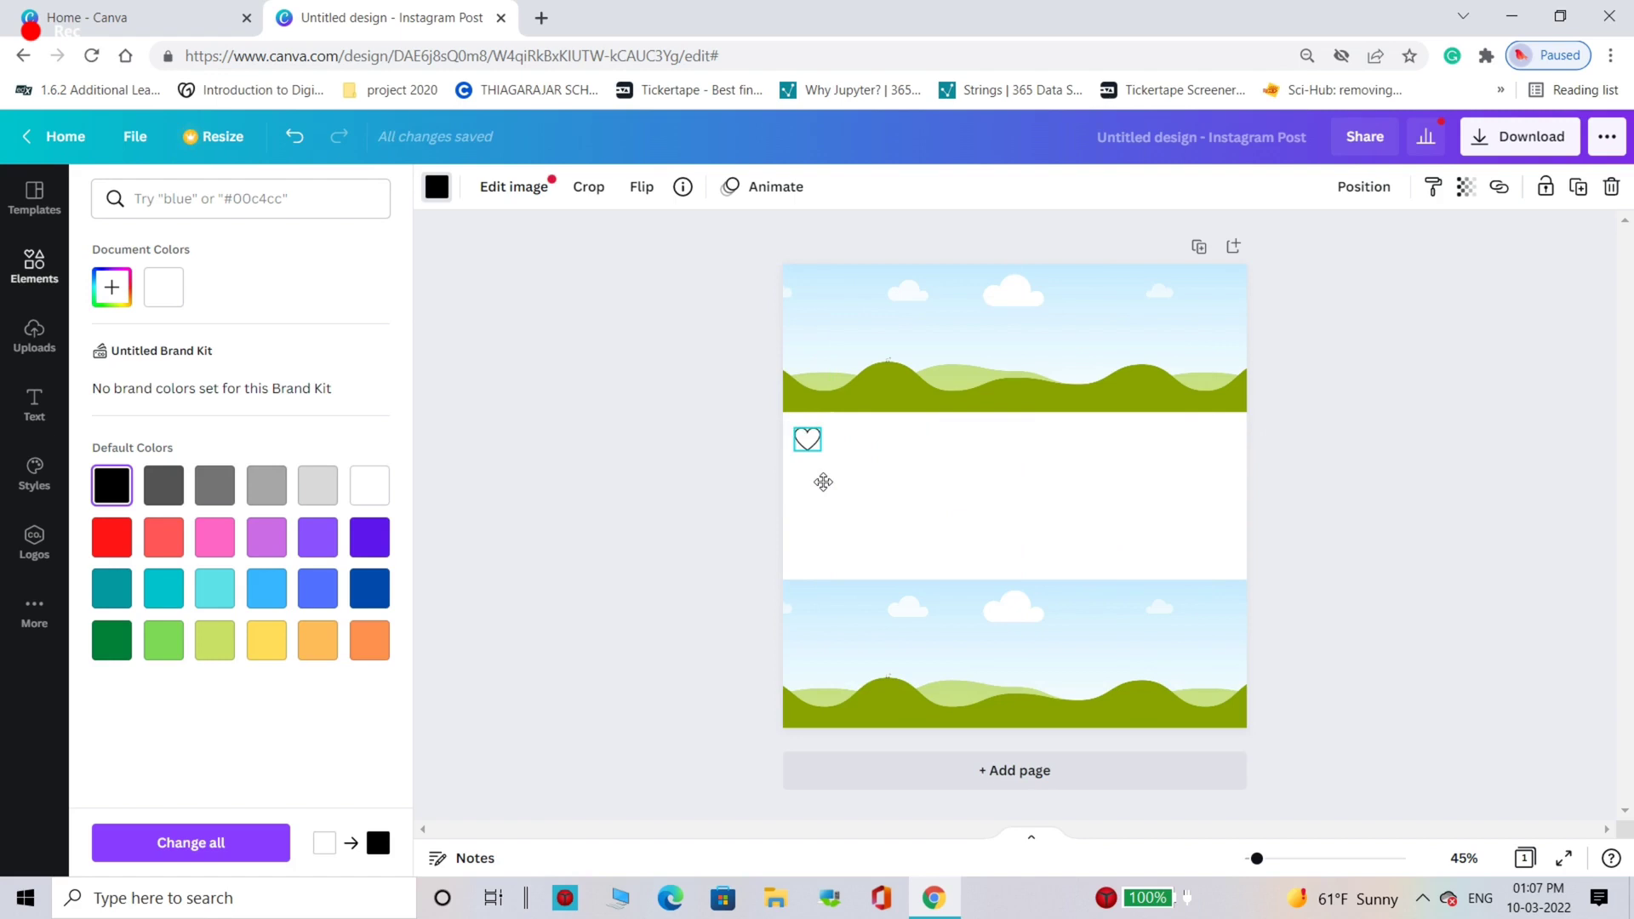
pyautogui.click(717, 478)
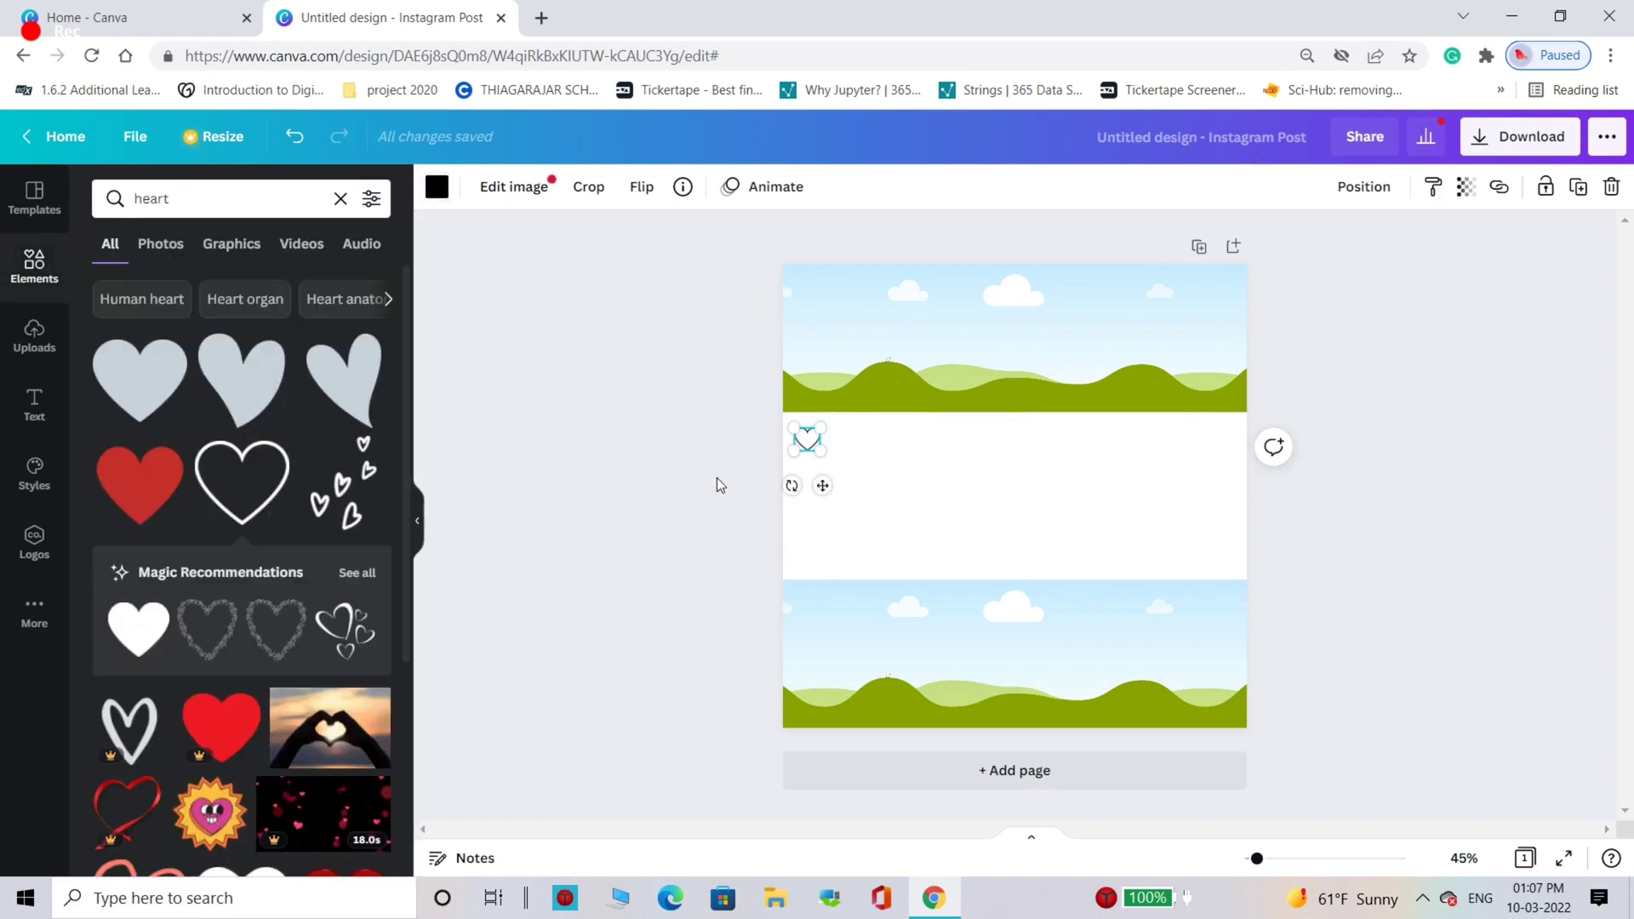
# Step: Show the rulers and guides and select the heart icon to check its alignment
pyautogui.click(137, 138)
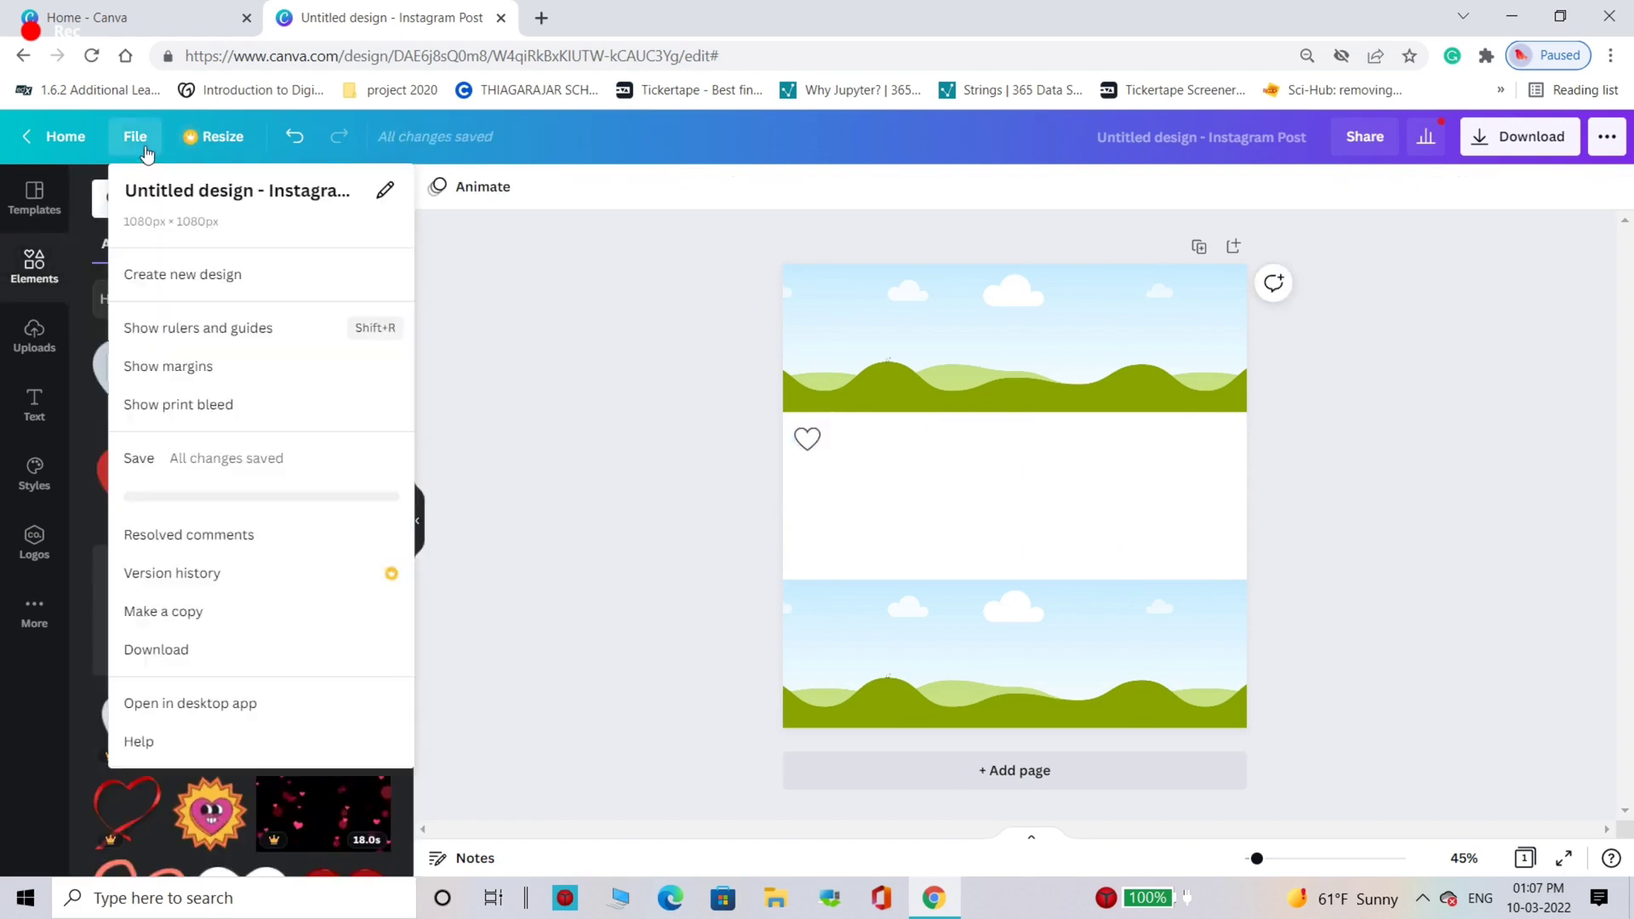
pyautogui.click(205, 329)
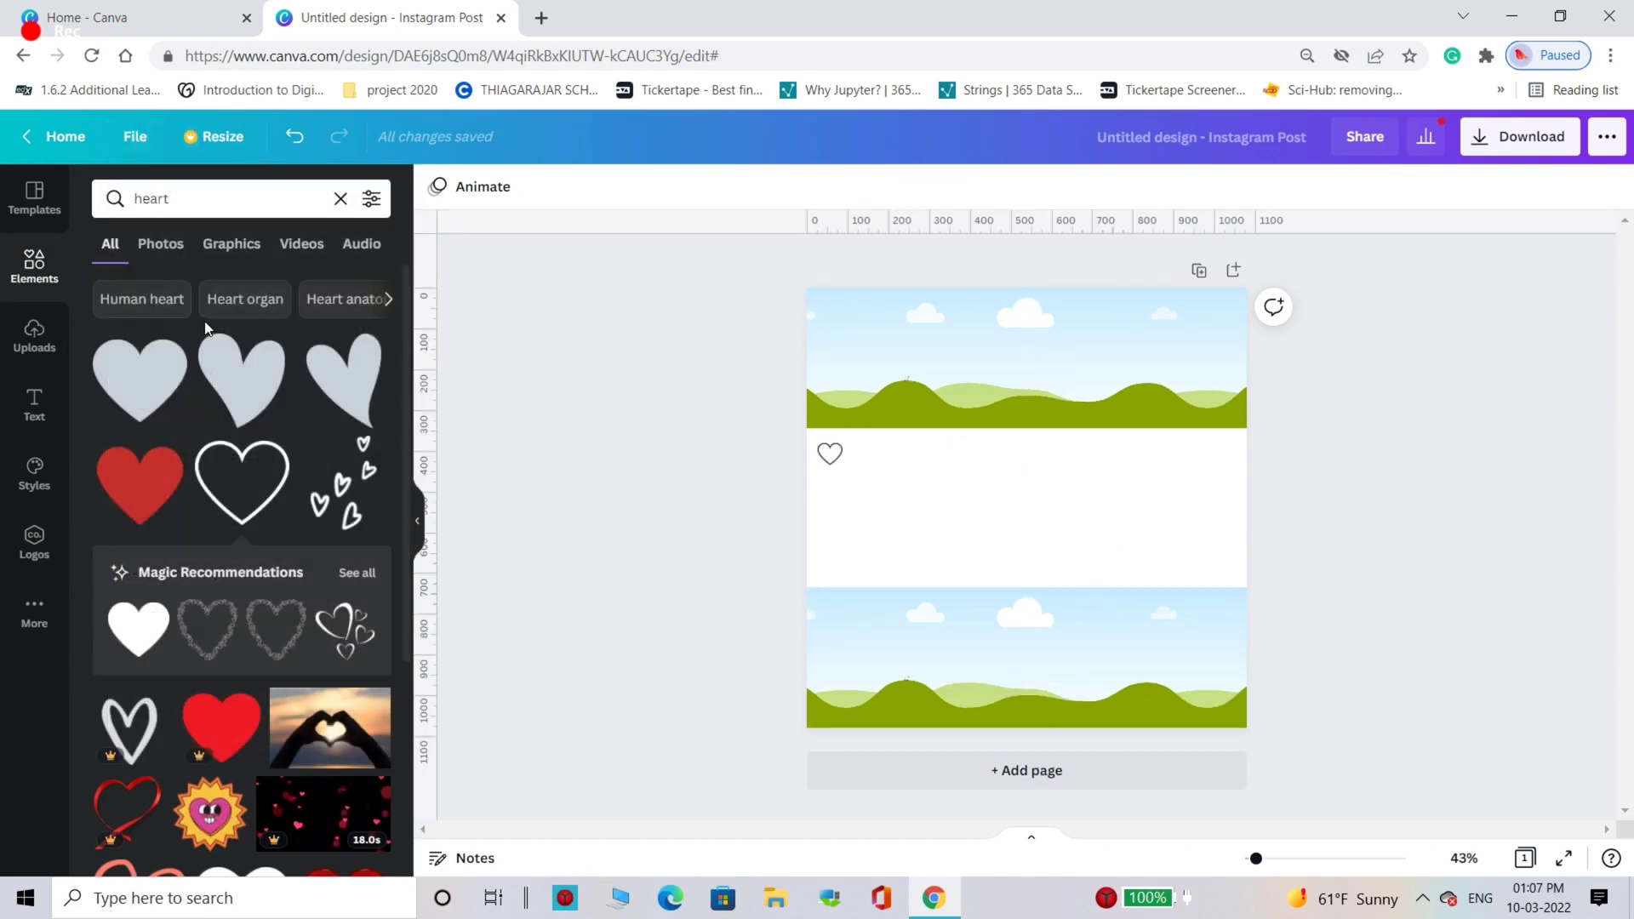
pyautogui.click(829, 456)
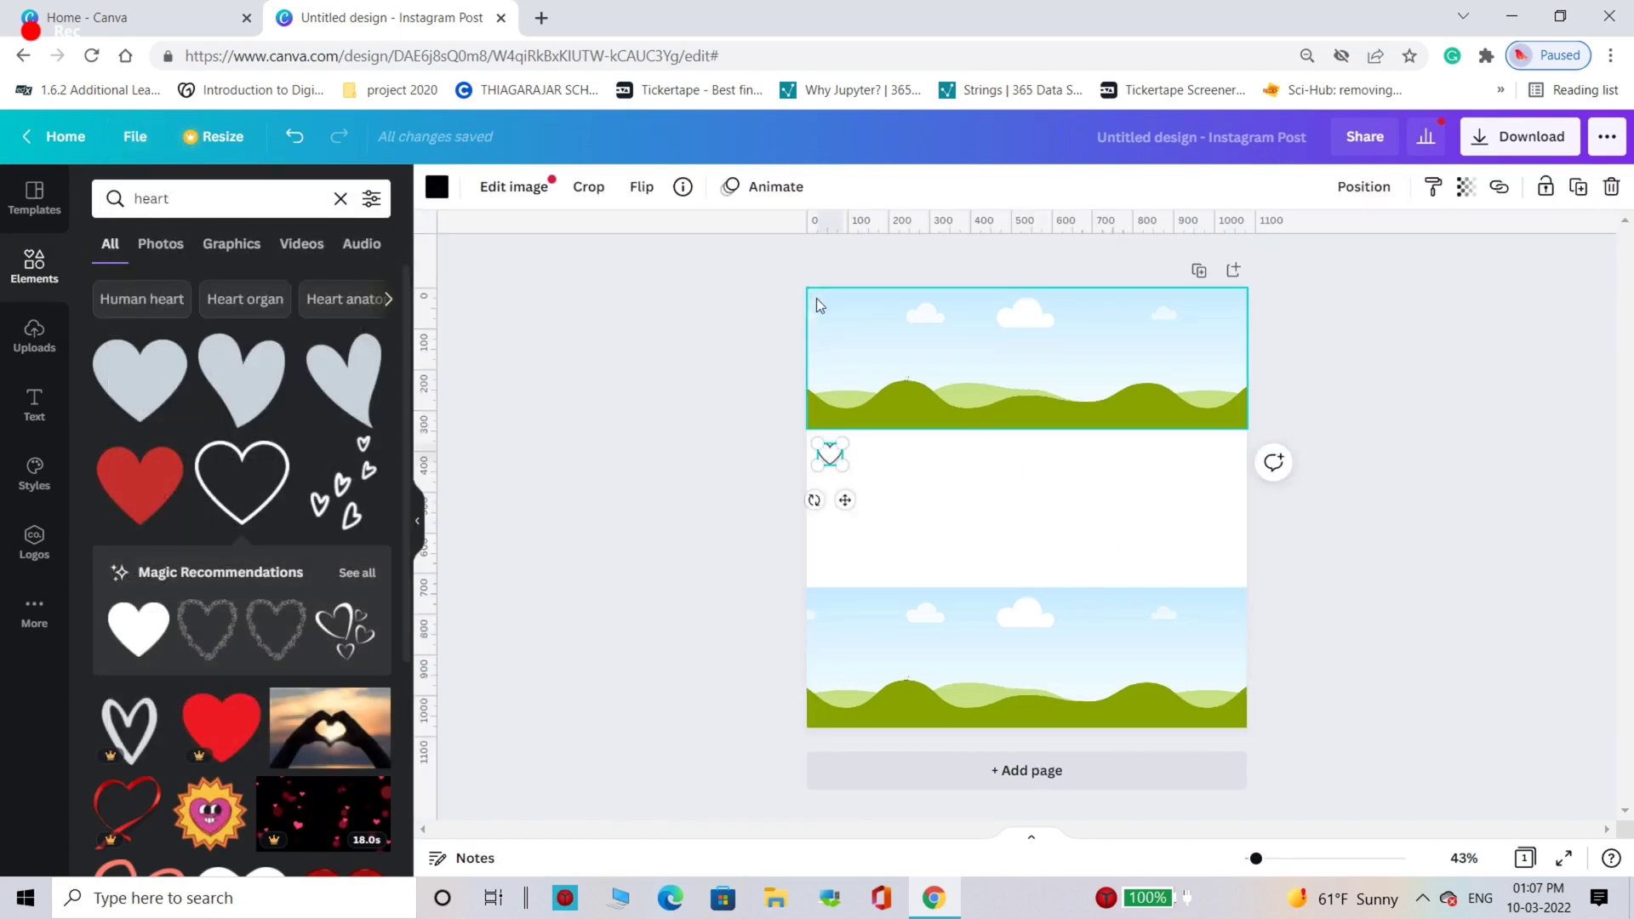
pyautogui.click(889, 492)
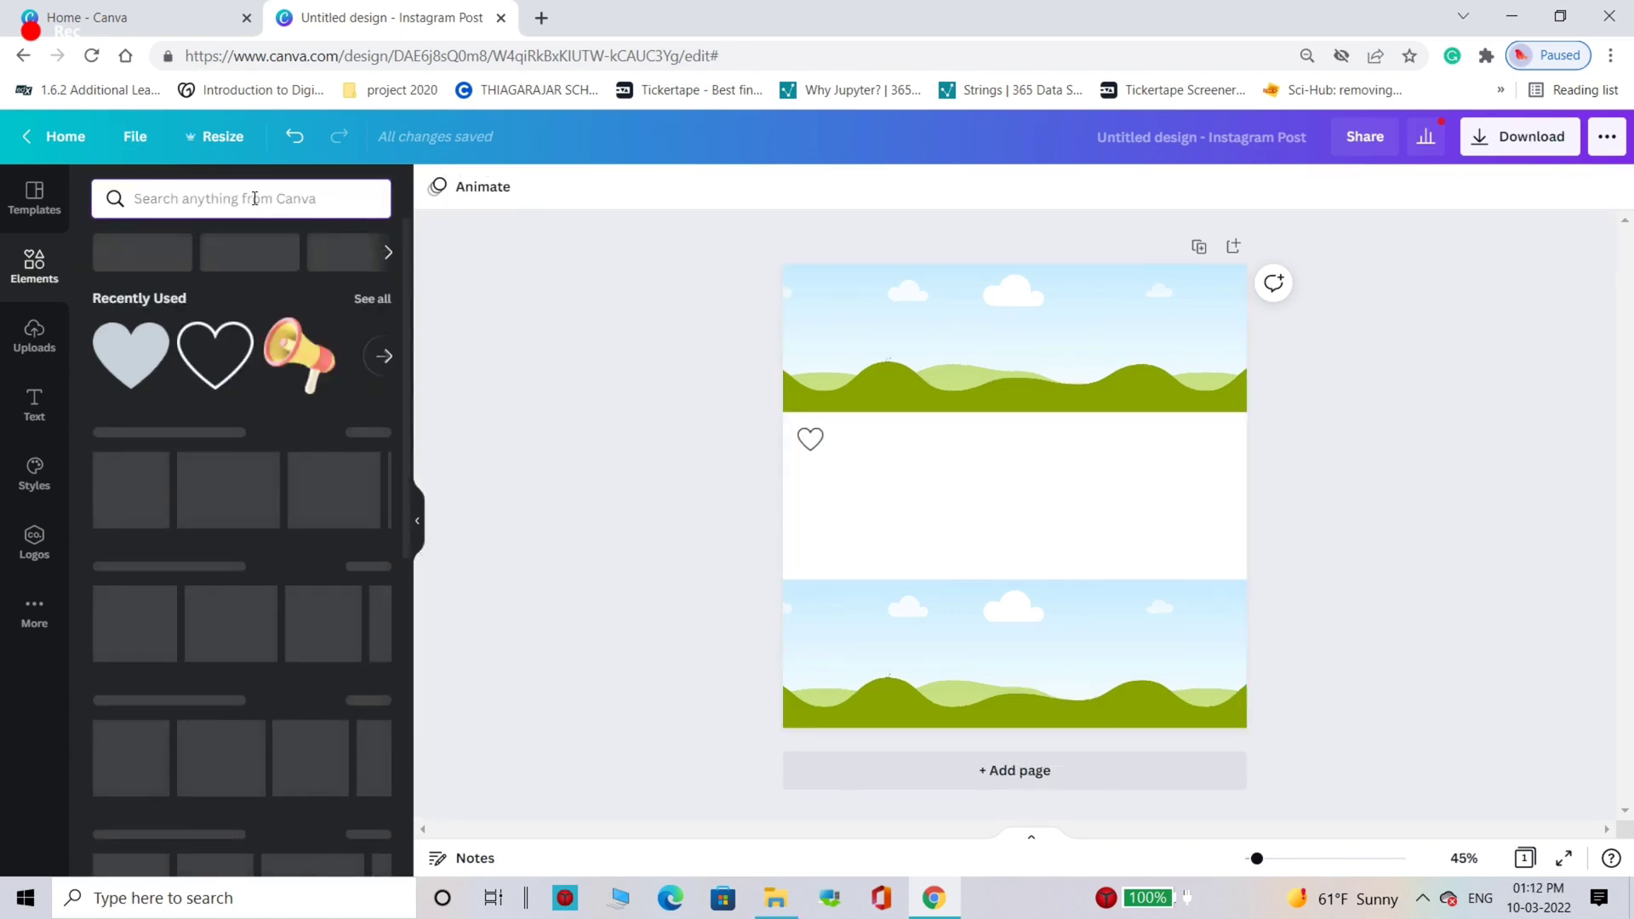
# Step: Search the elements for "comment" and add the round outlined speech bubble to the page
pyautogui.write('comment')
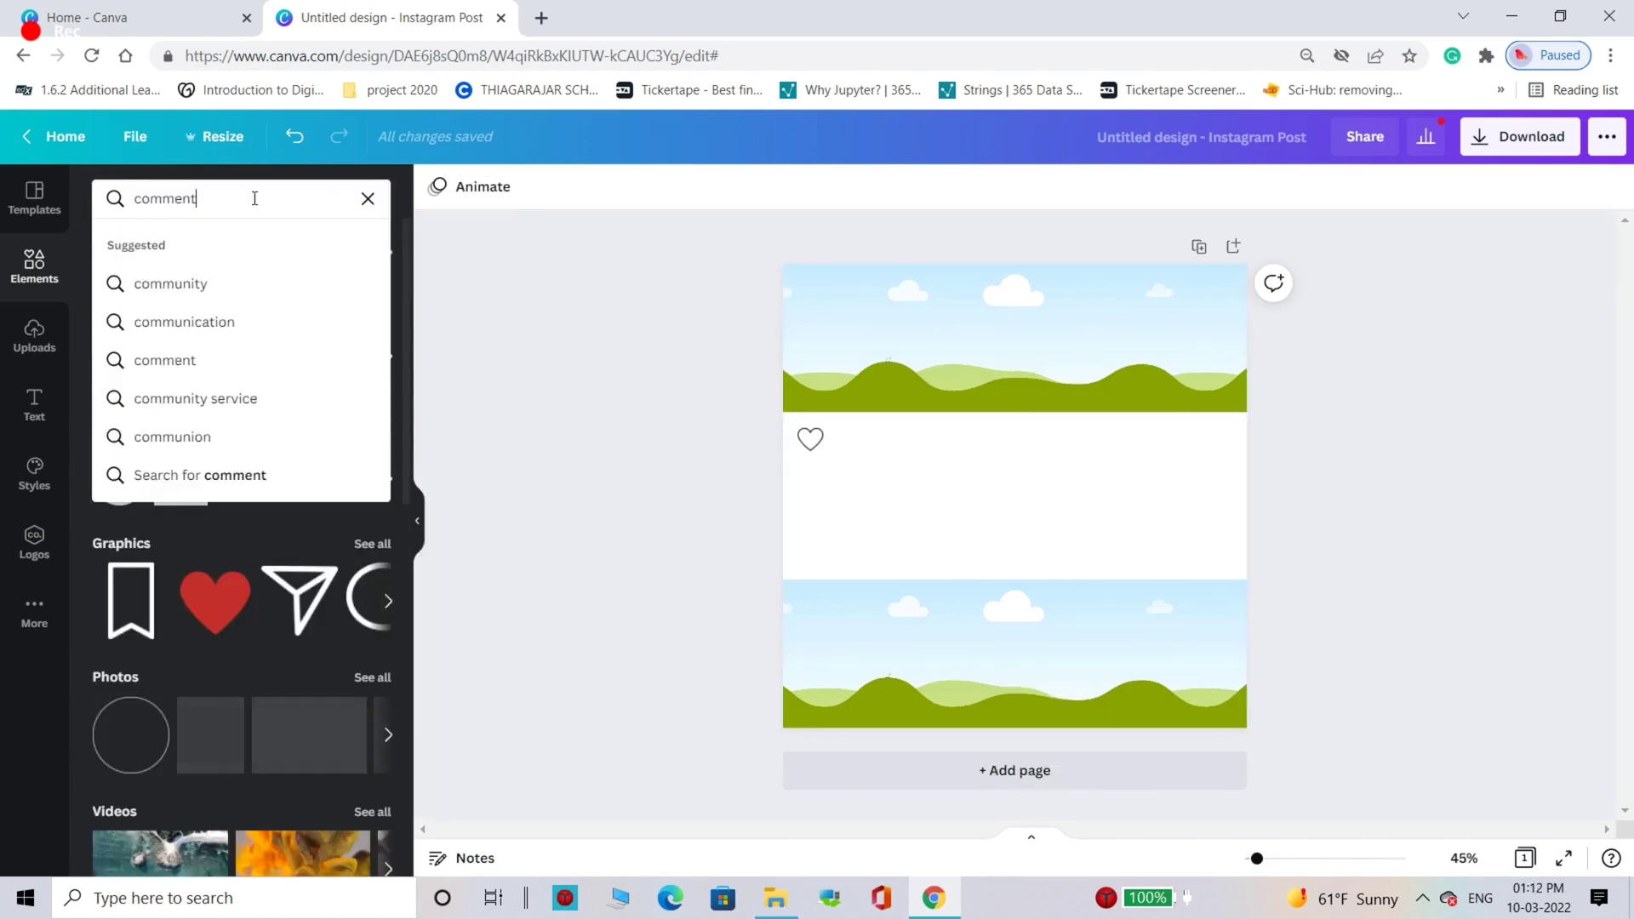
pyautogui.press('Return')
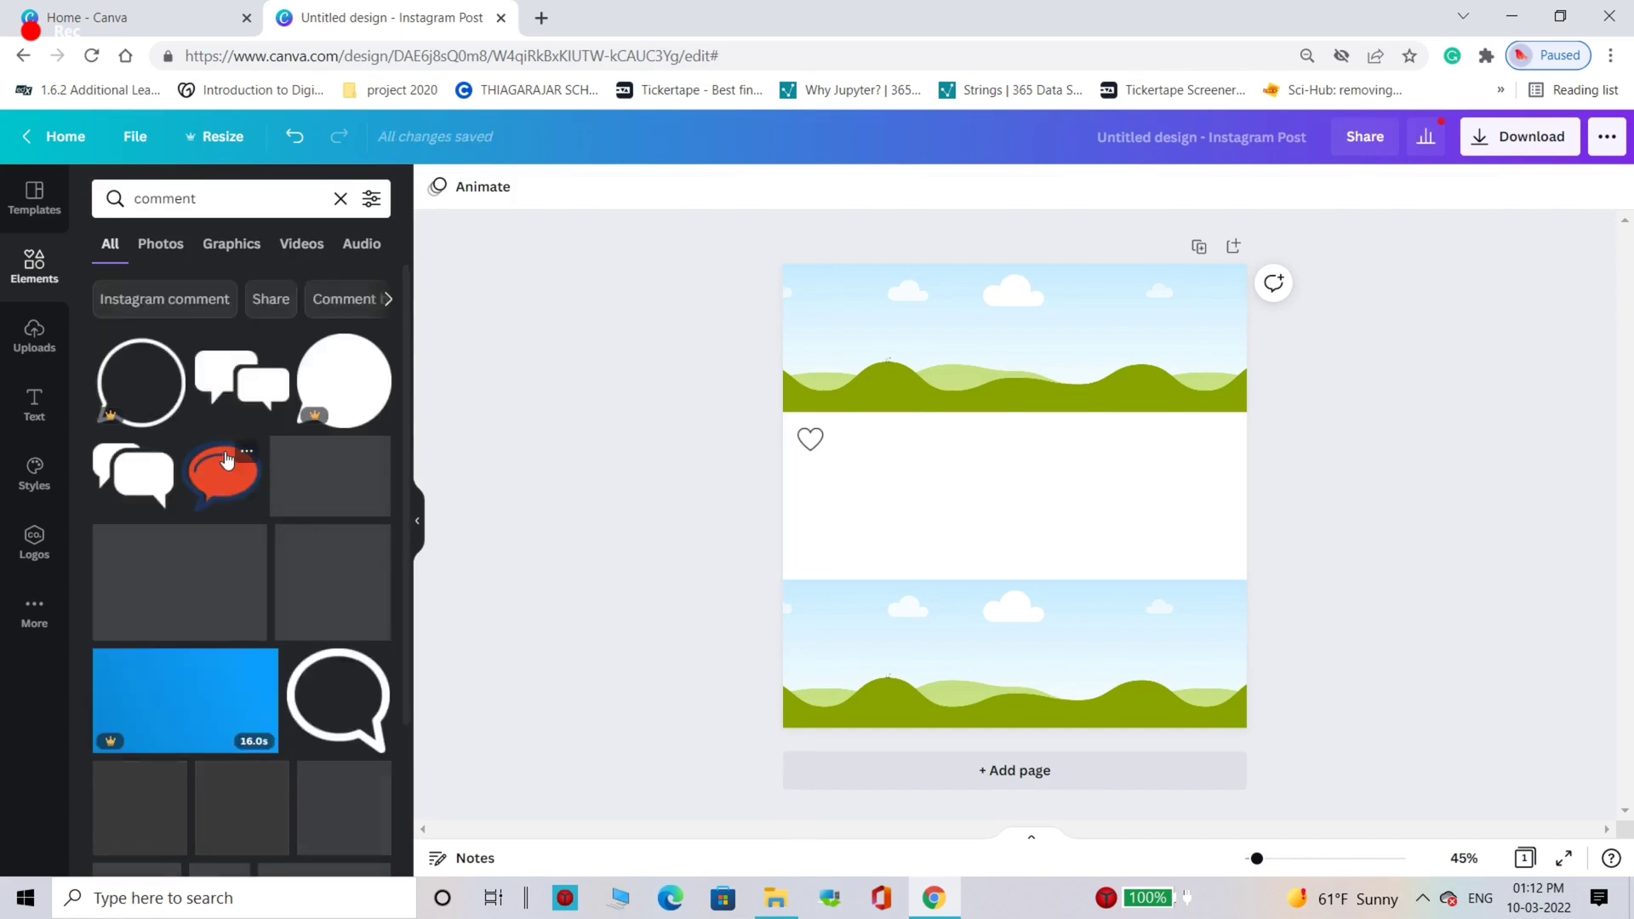
pyautogui.scroll(-2, 213, 477)
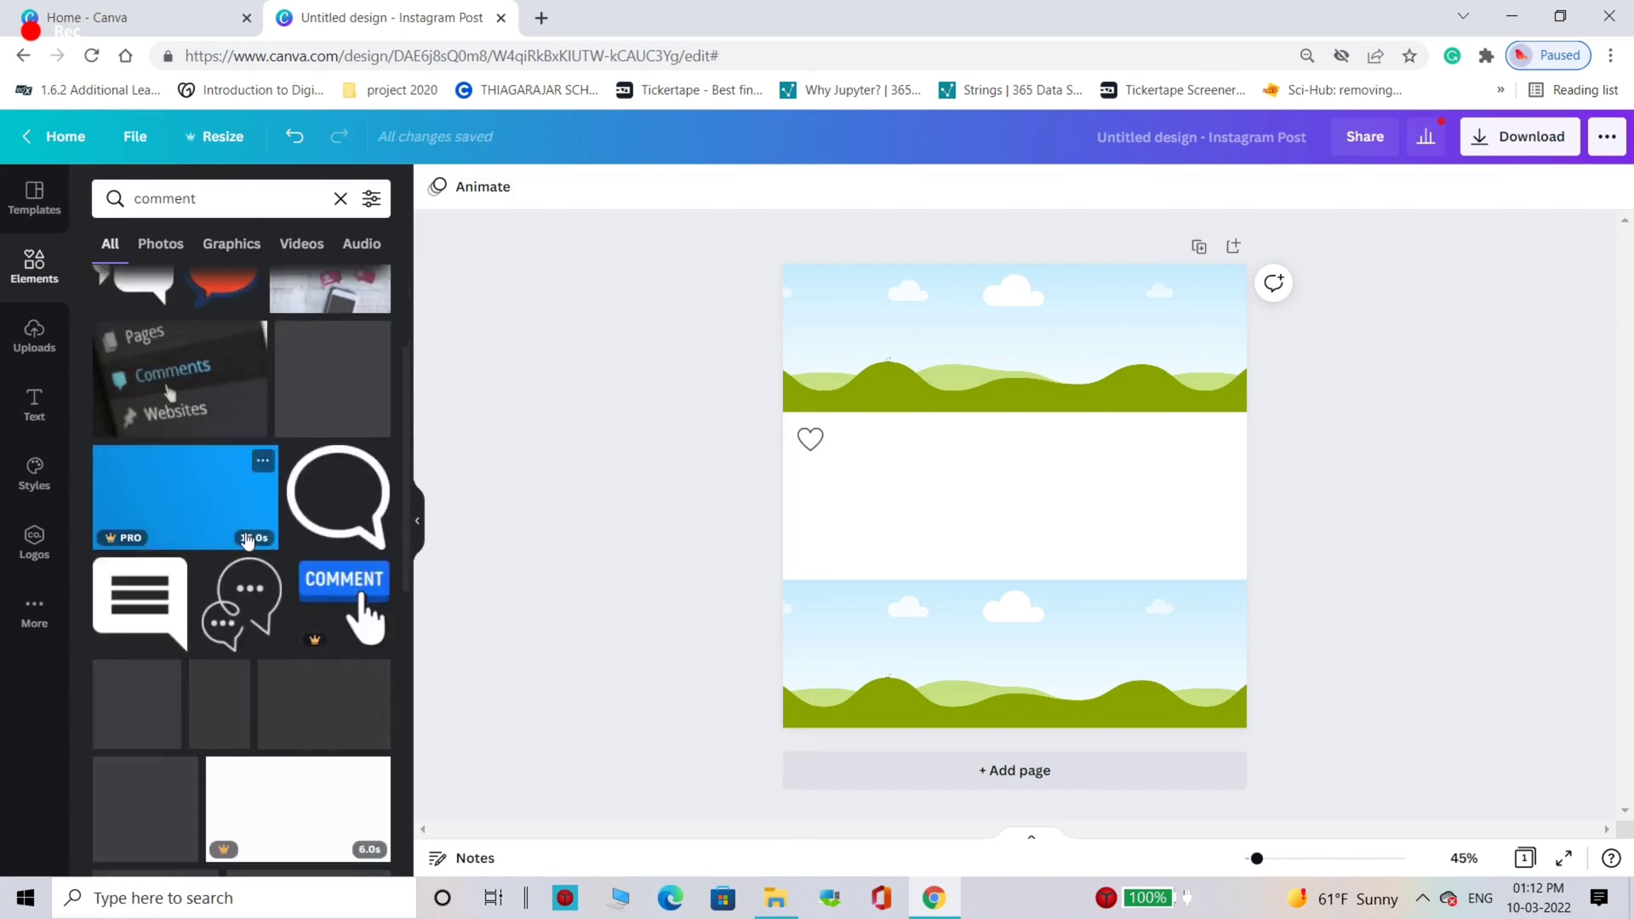
pyautogui.scroll(2, 174, 433)
pyautogui.click(173, 426)
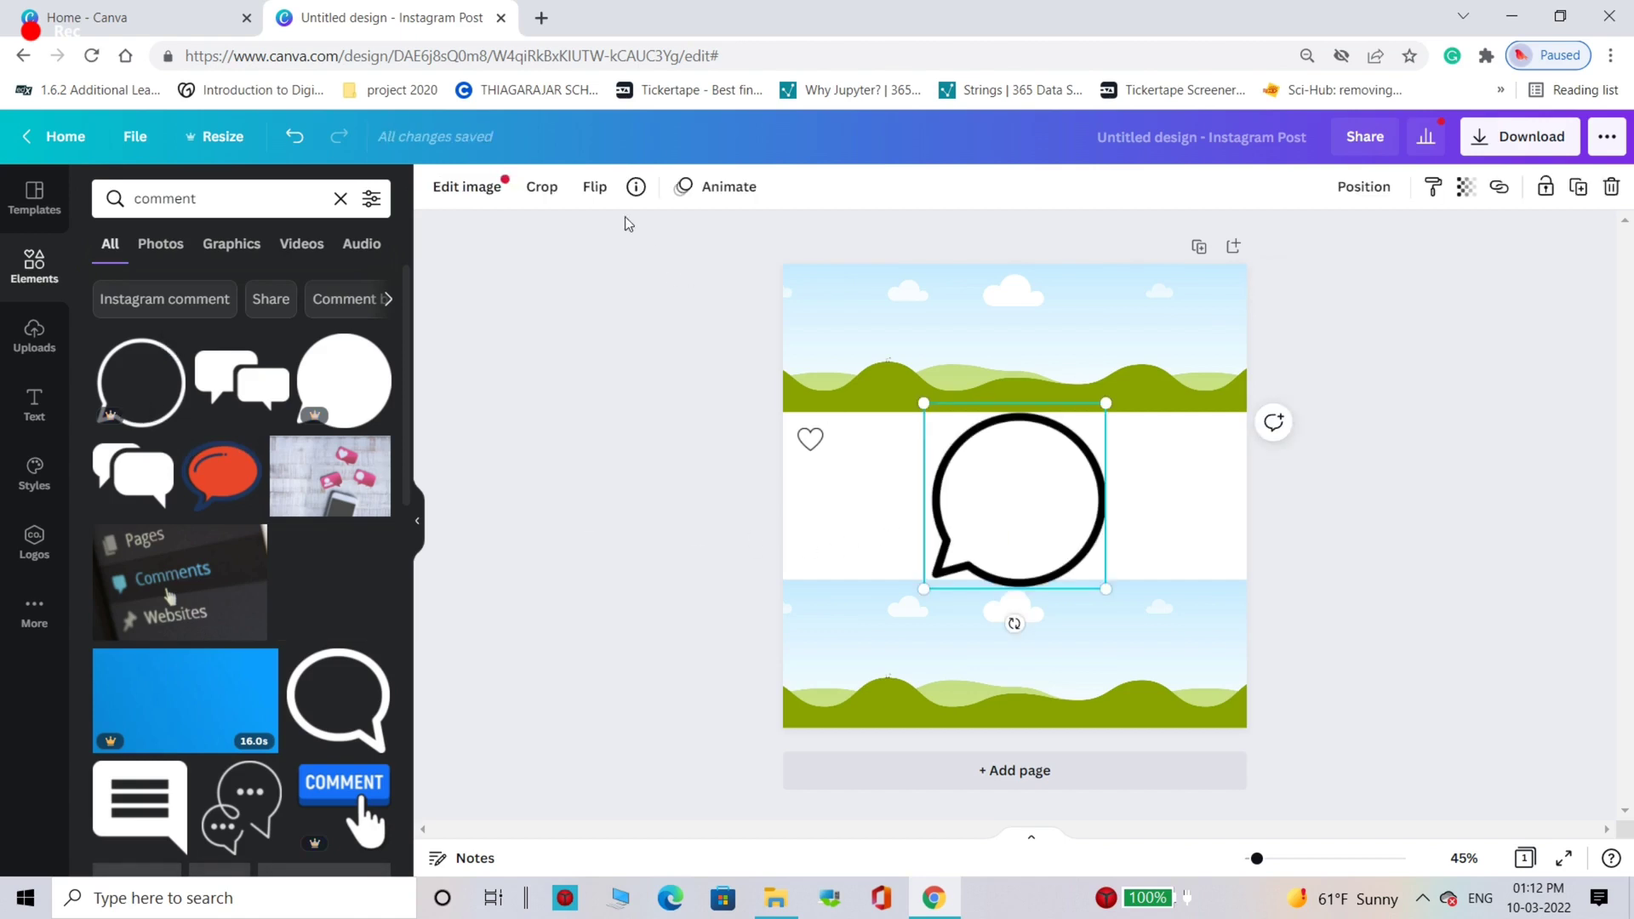
# Step: Flip the speech bubble horizontally and shrink it to a small icon right beside the heart
pyautogui.click(594, 186)
pyautogui.click(632, 241)
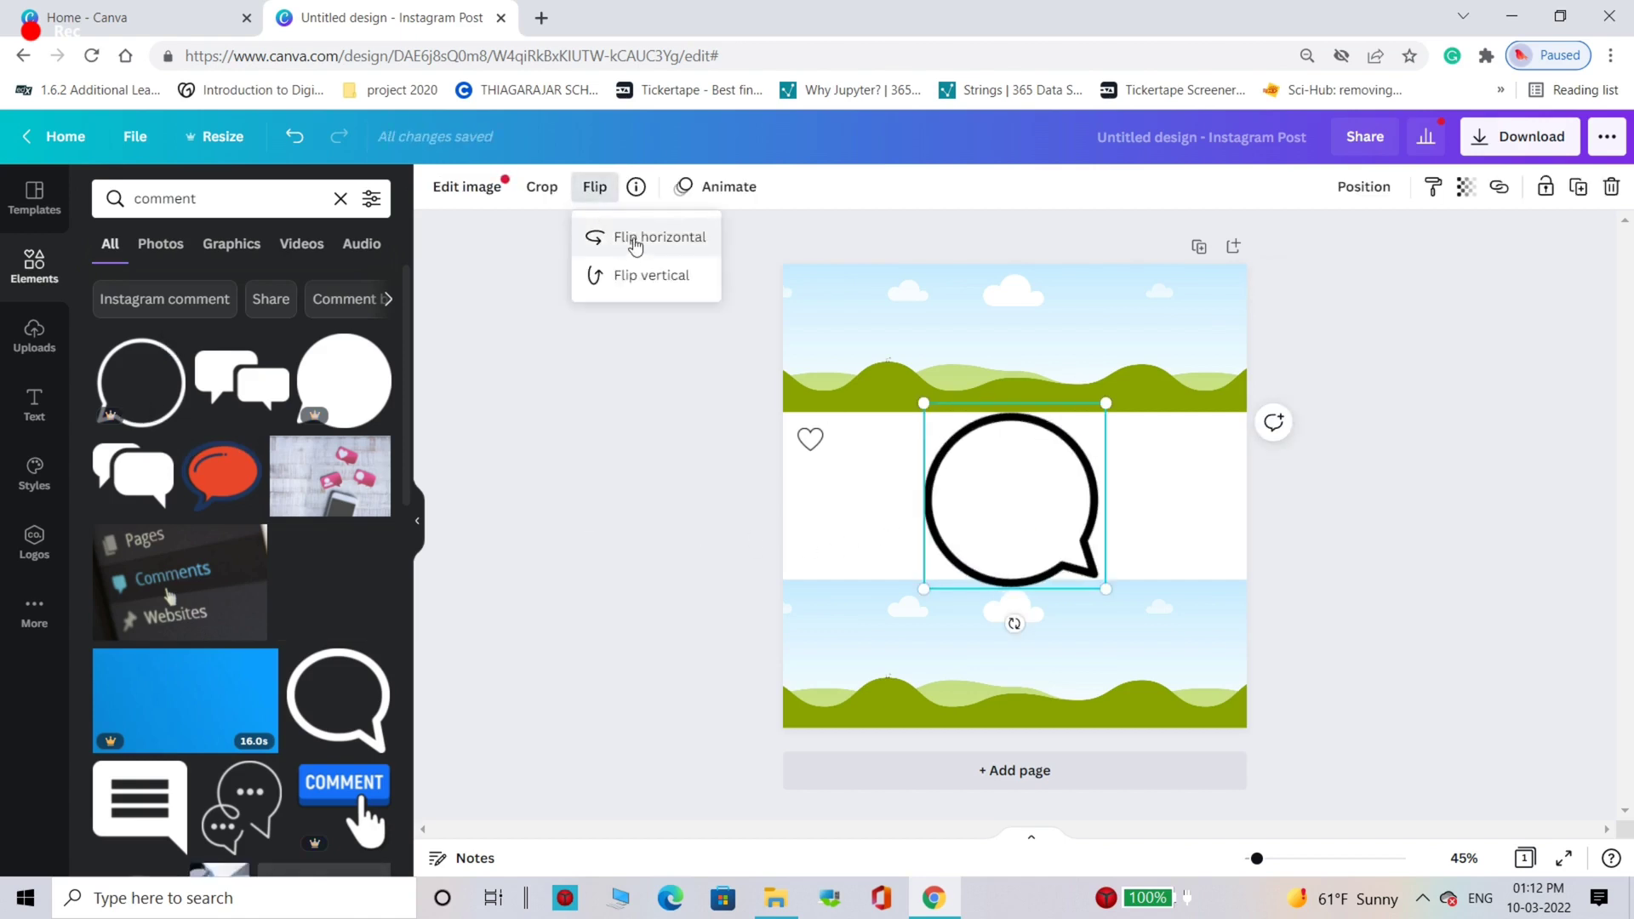
pyautogui.moveTo(1106, 588); pyautogui.dragTo(868, 480)
pyautogui.click(911, 510)
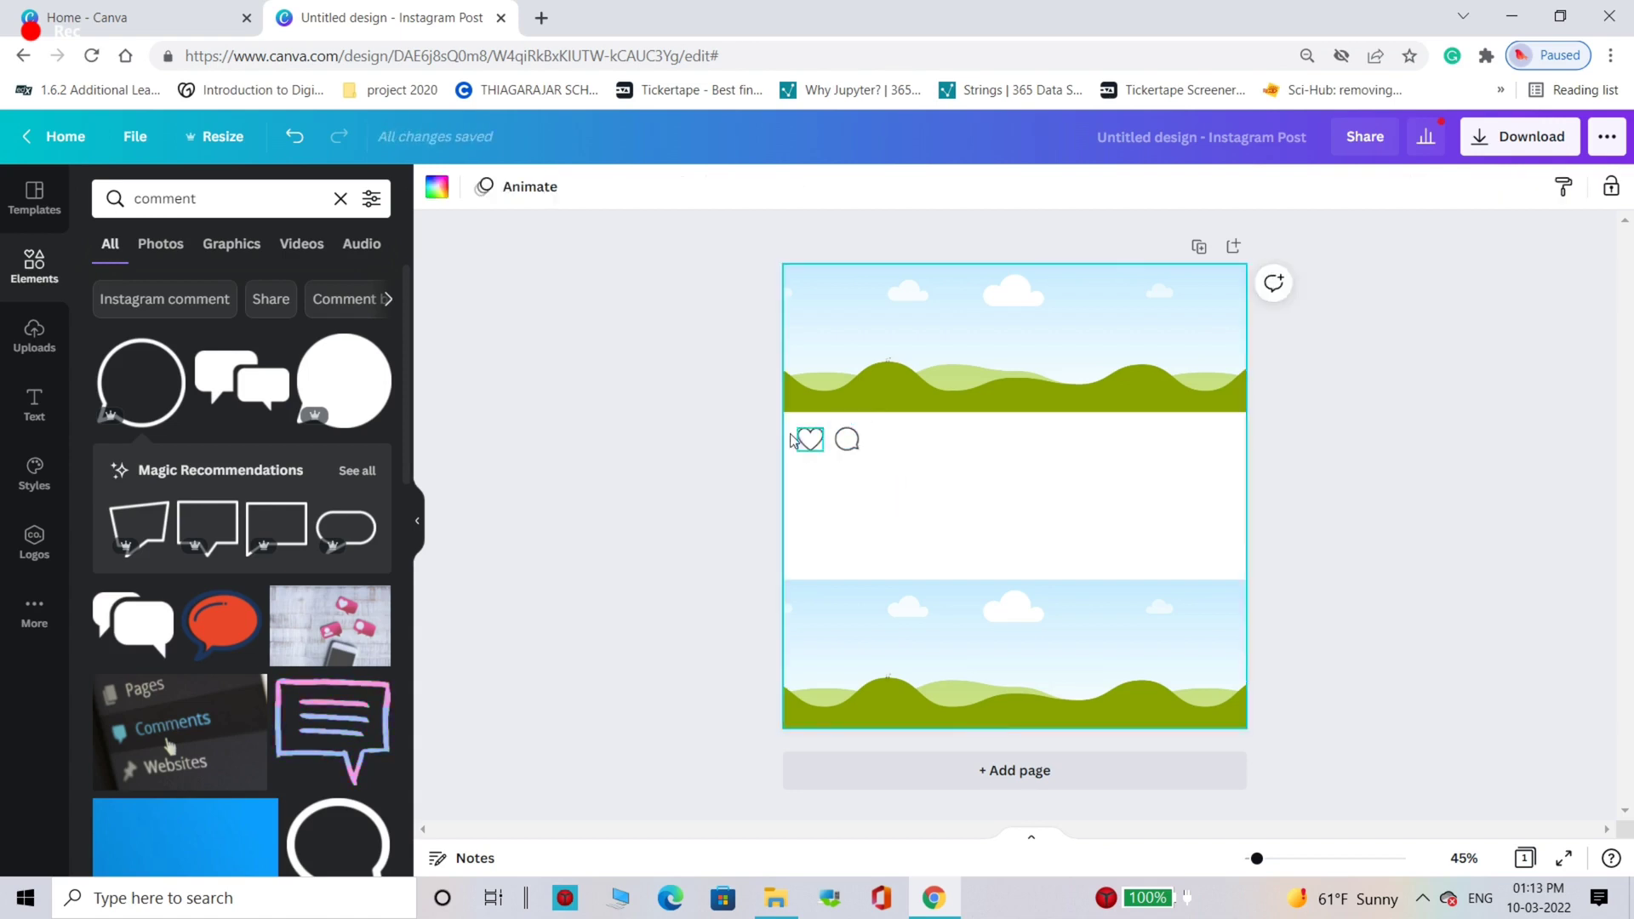
# Step: Search the elements for "paper plane", add the simple outlined plane and place it as a small icon beside the comment bubble
pyautogui.click(339, 200)
pyautogui.click(238, 201)
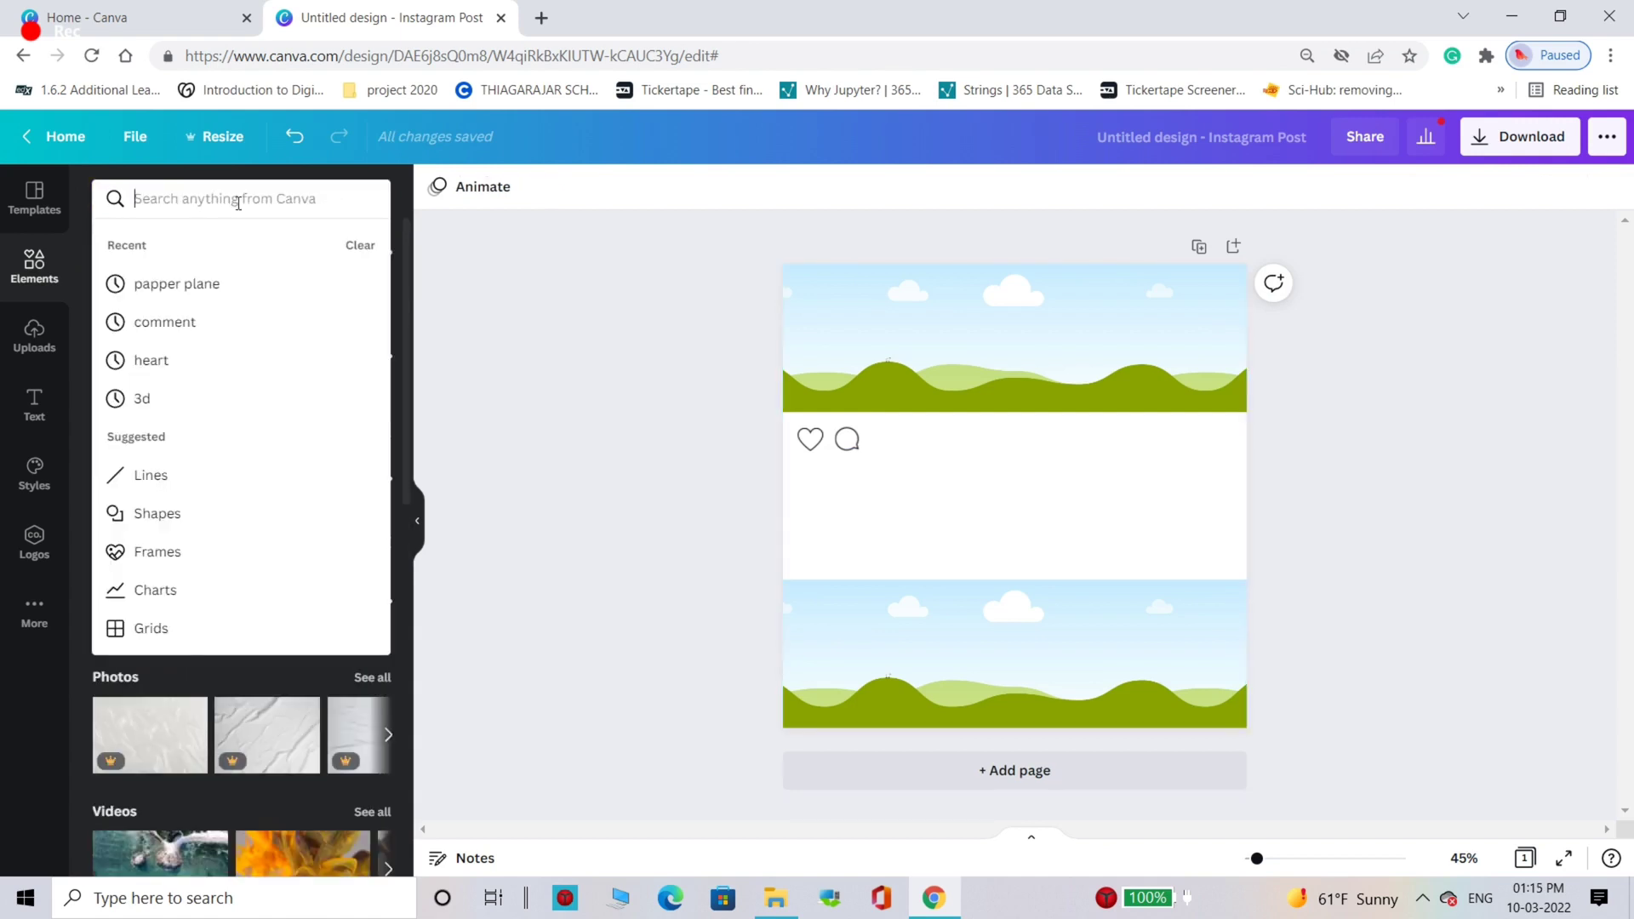
pyautogui.write('paper plane')
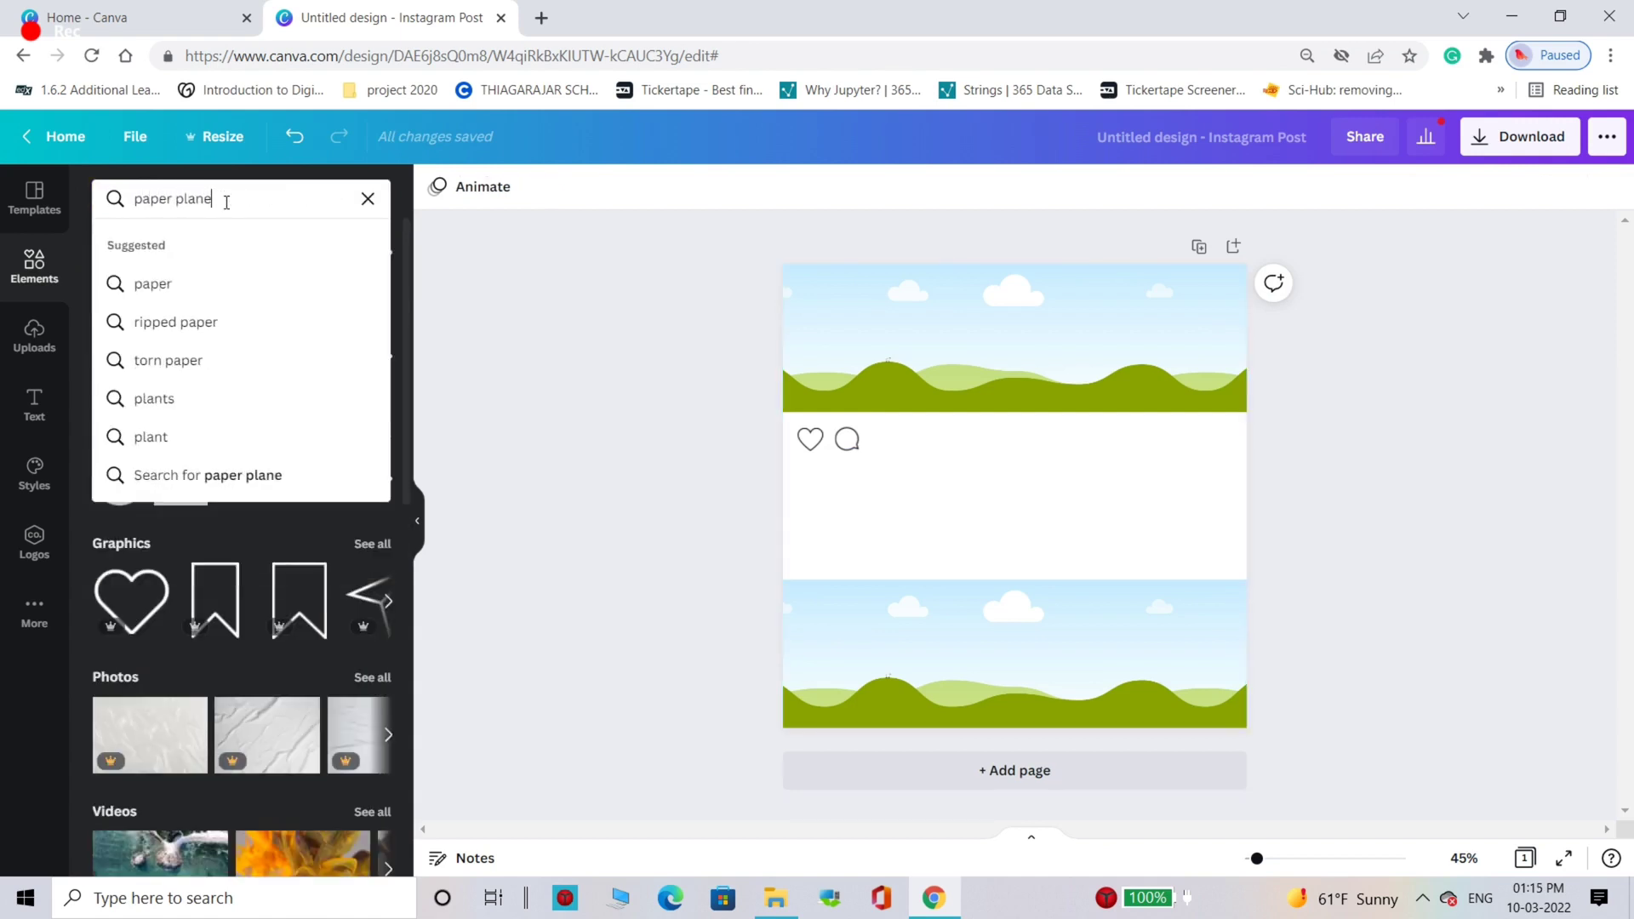
pyautogui.press('Return')
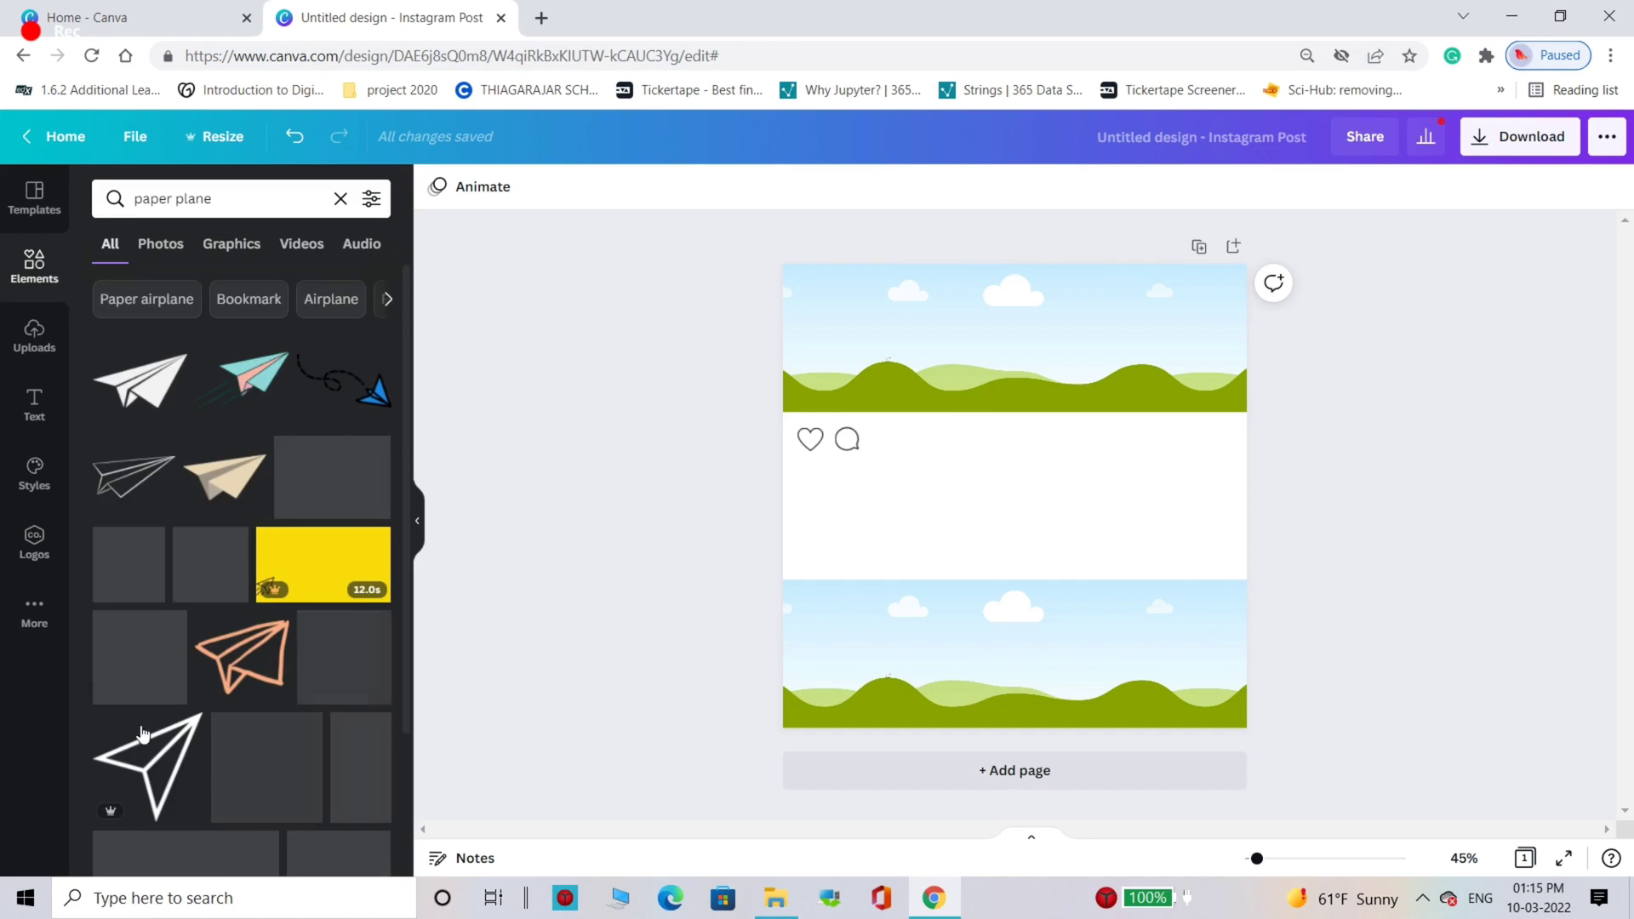
pyautogui.click(149, 790)
pyautogui.moveTo(1094, 584); pyautogui.dragTo(903, 481)
pyautogui.click(679, 554)
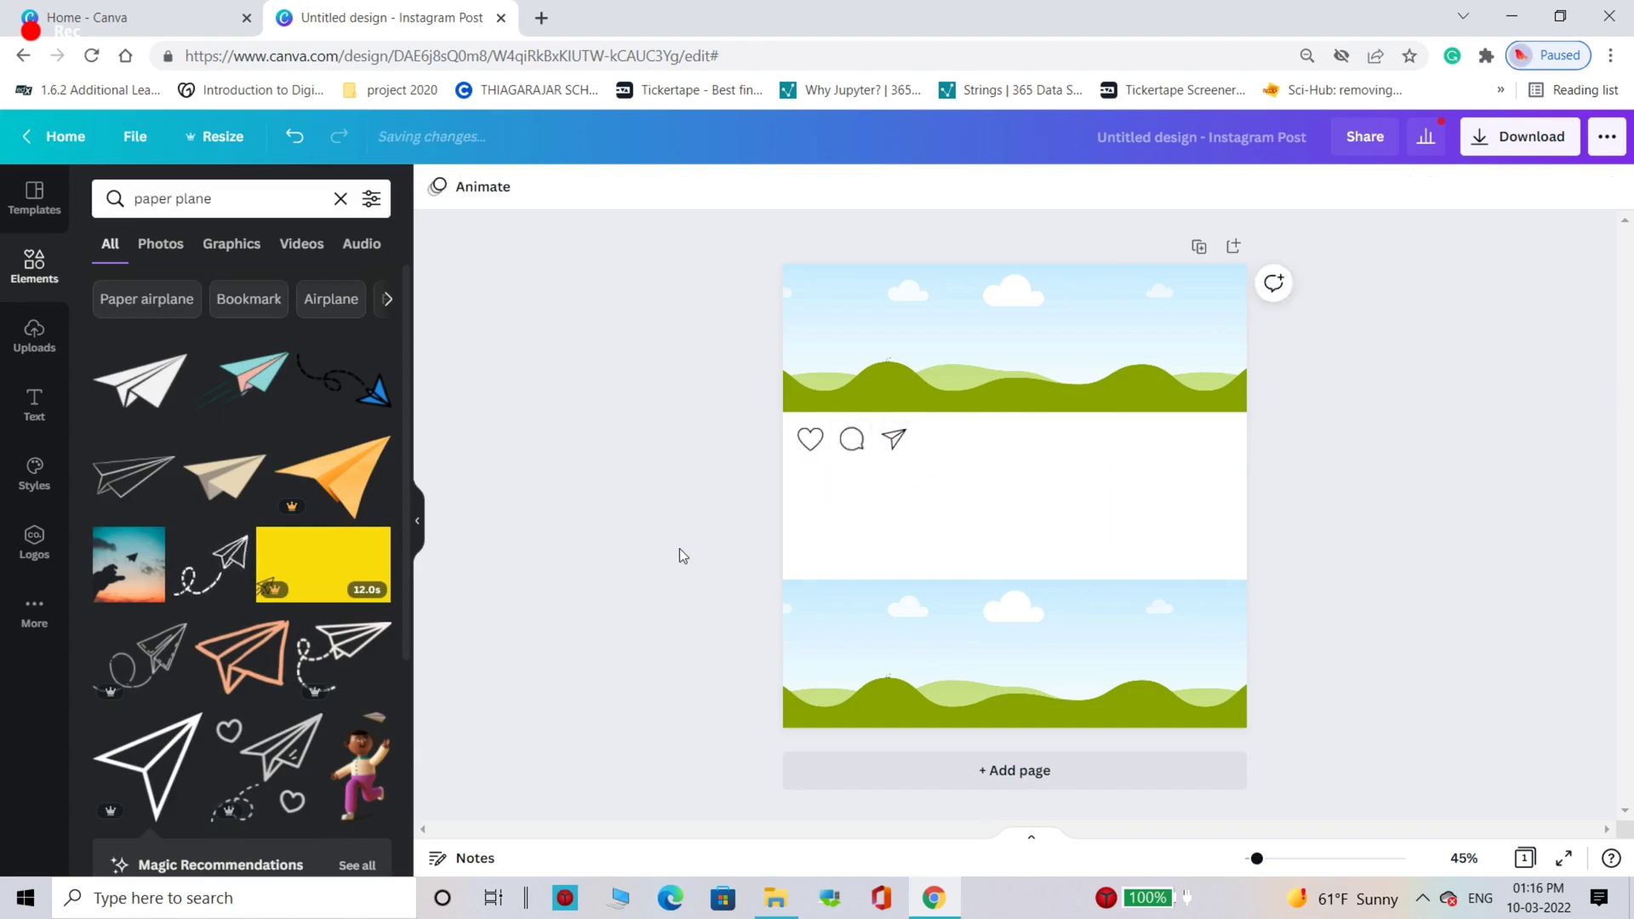
# Step: Search the elements for "save", add the outlined bookmark and place it as a small icon at the white band's right end
pyautogui.click(340, 199)
pyautogui.write('save')
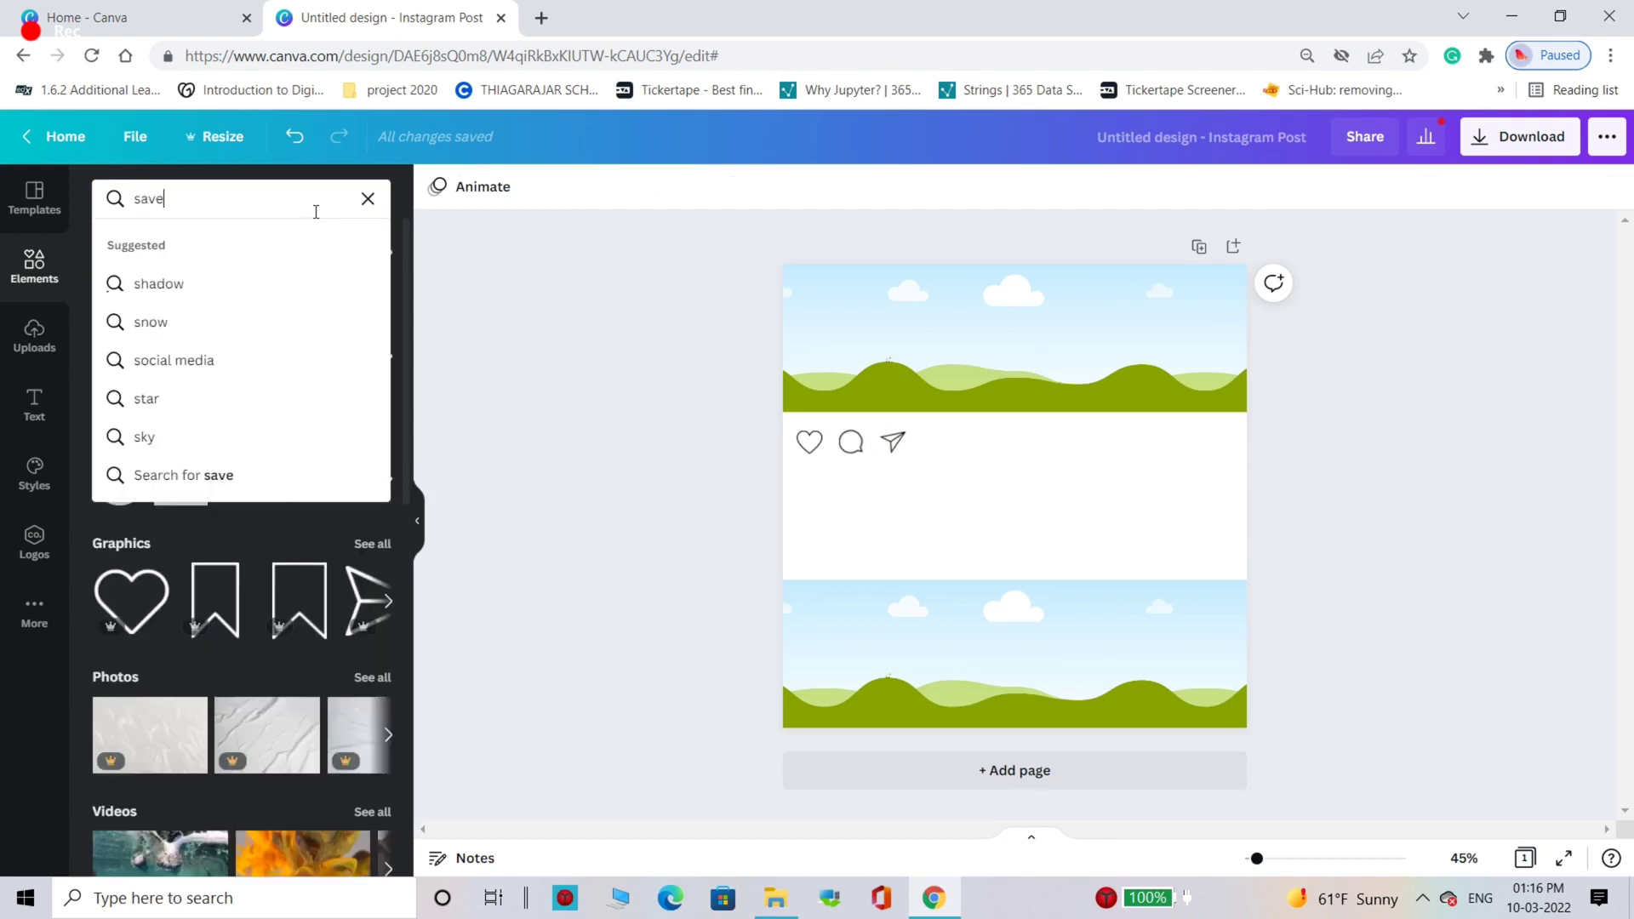
pyautogui.press('Return')
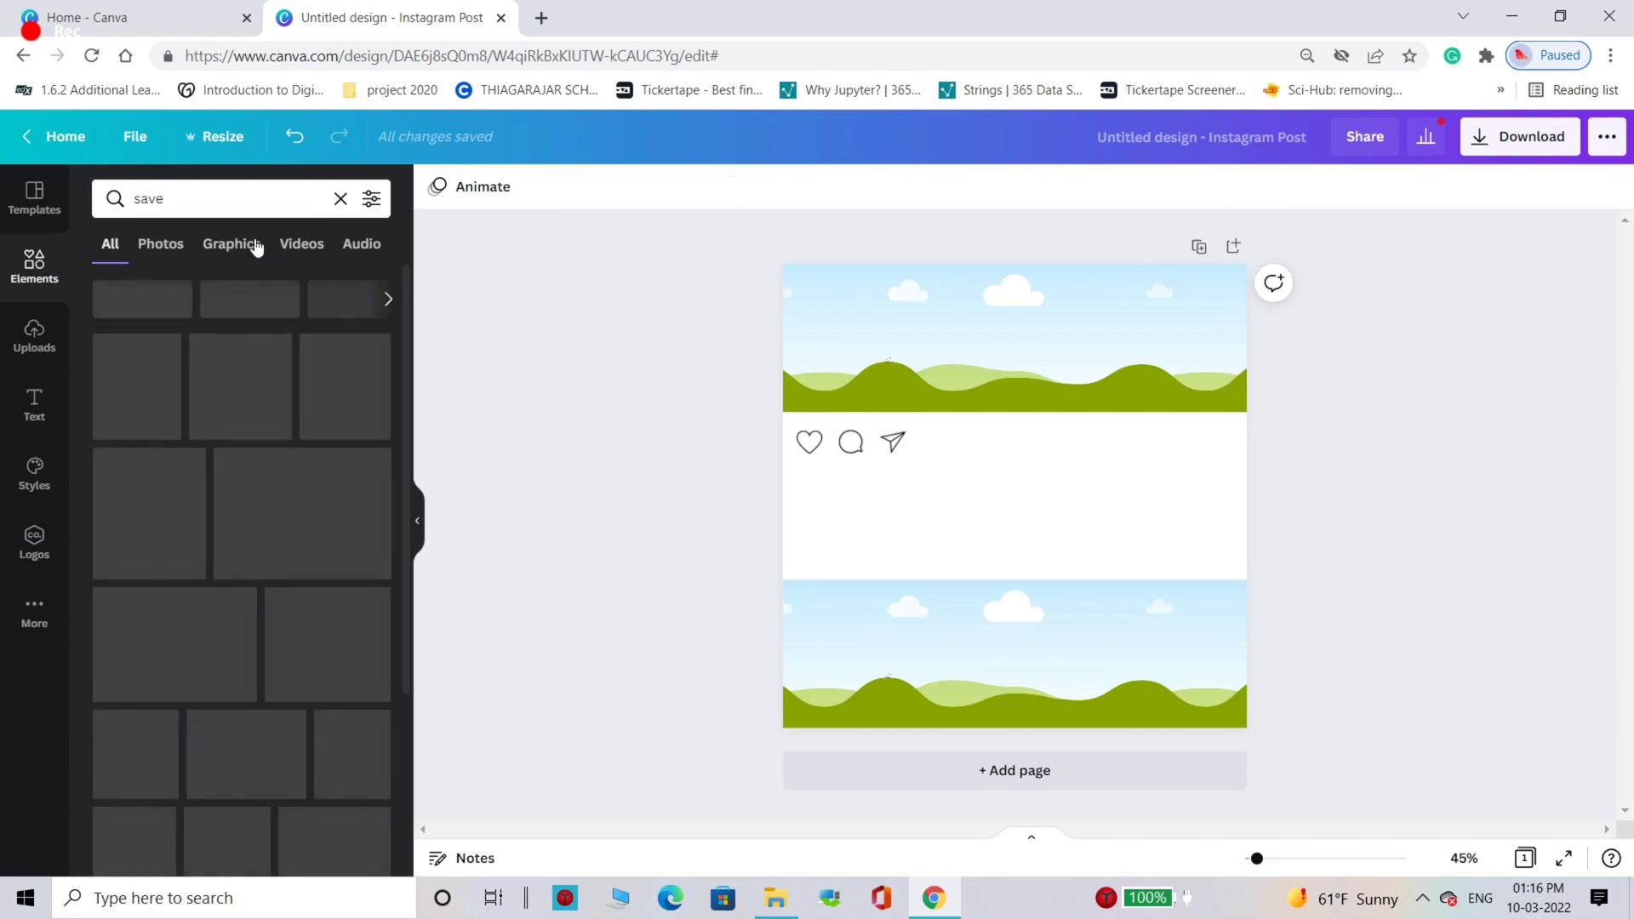
pyautogui.click(153, 374)
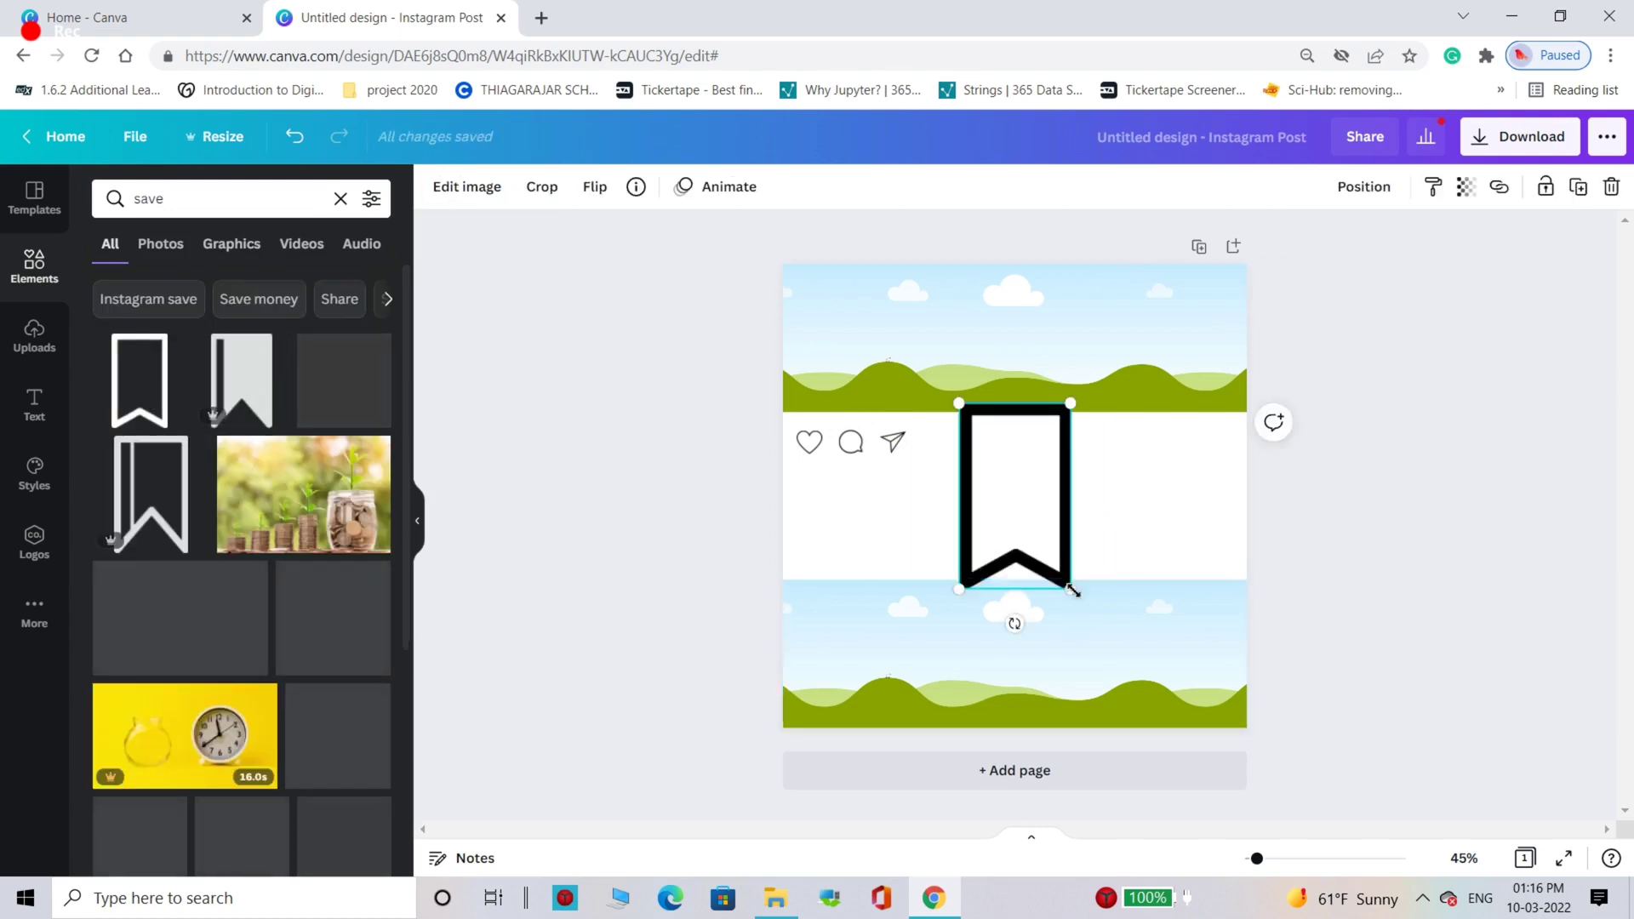
pyautogui.moveTo(1074, 587); pyautogui.dragTo(1221, 454)
pyautogui.click(1285, 499)
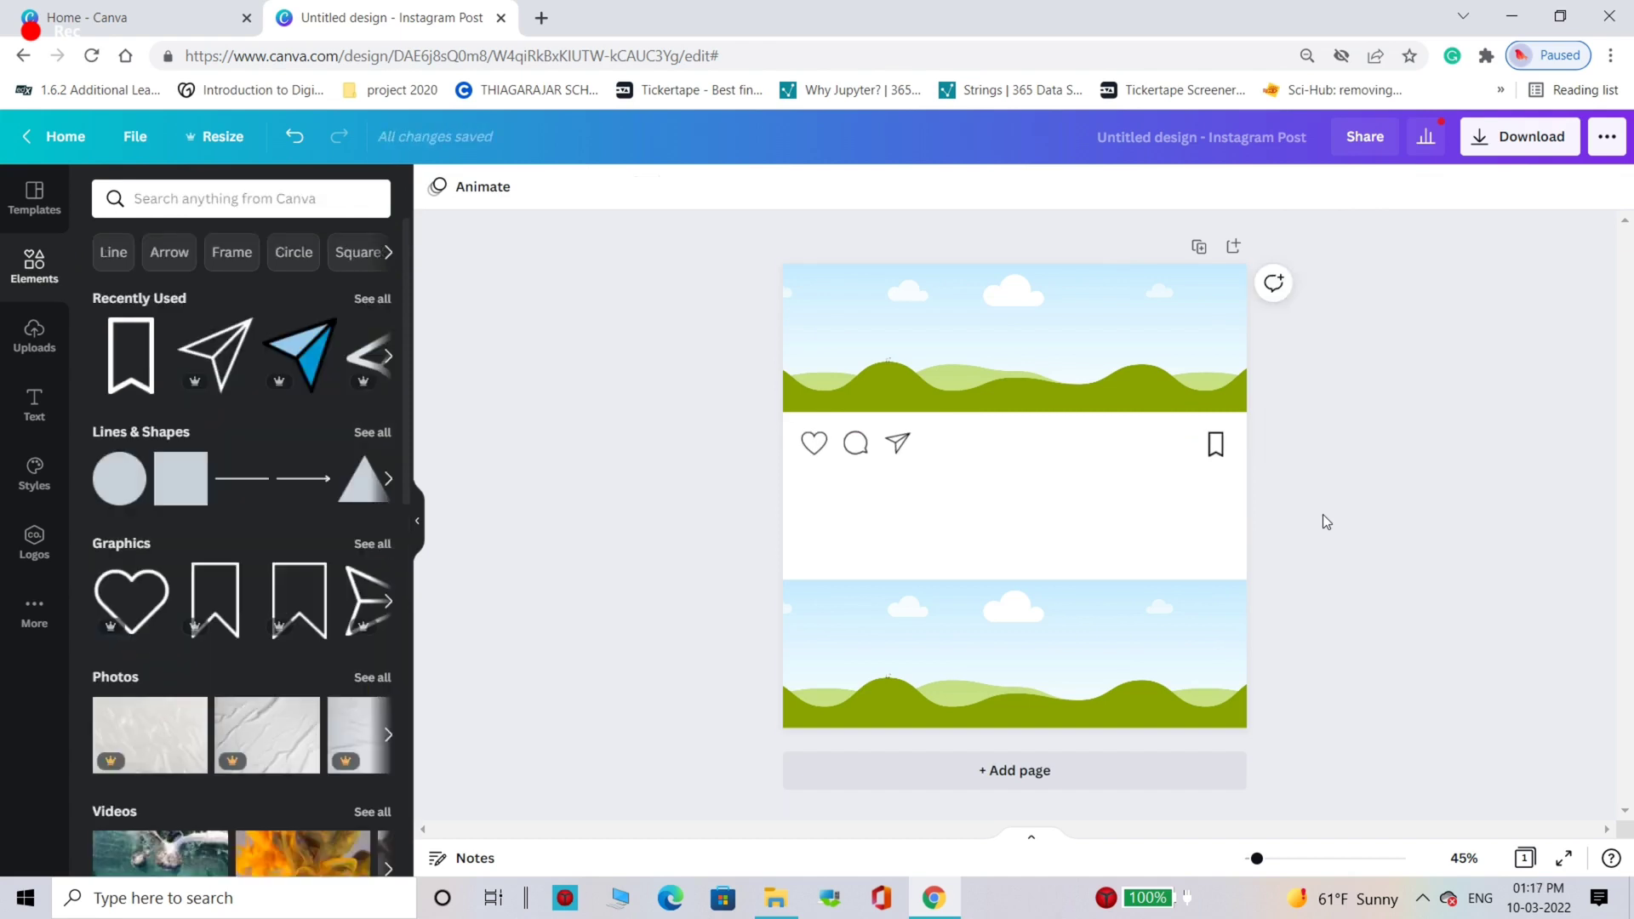
# Step: Add a paragraph text box to the page and set its font to Aileron Regular
pyautogui.click(1080, 524)
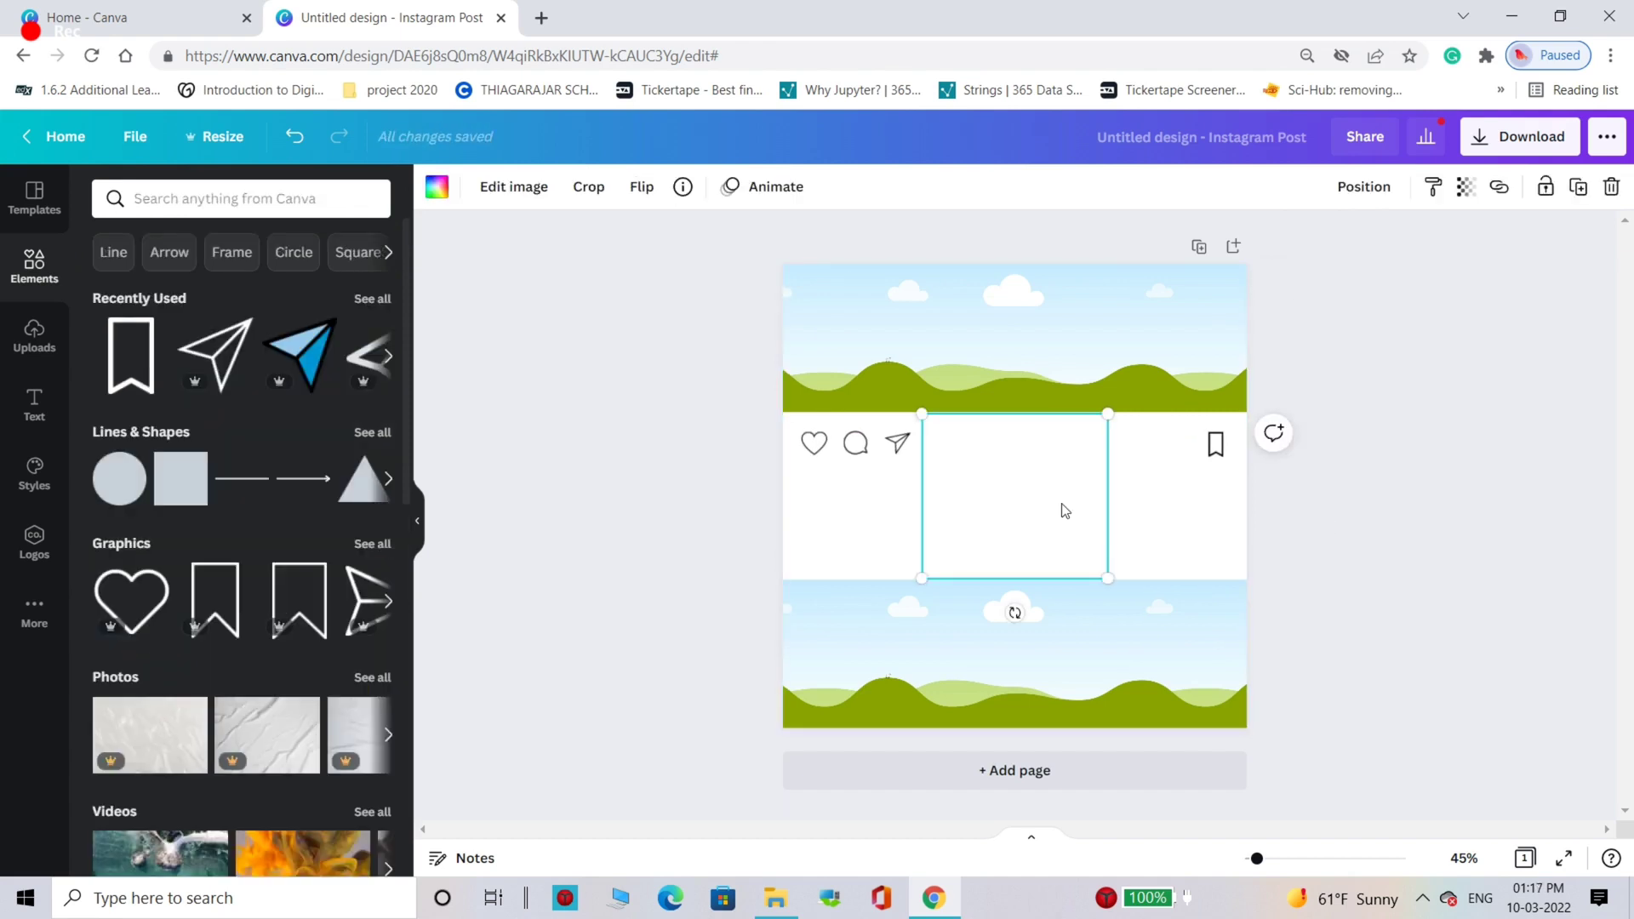
pyautogui.click(1325, 478)
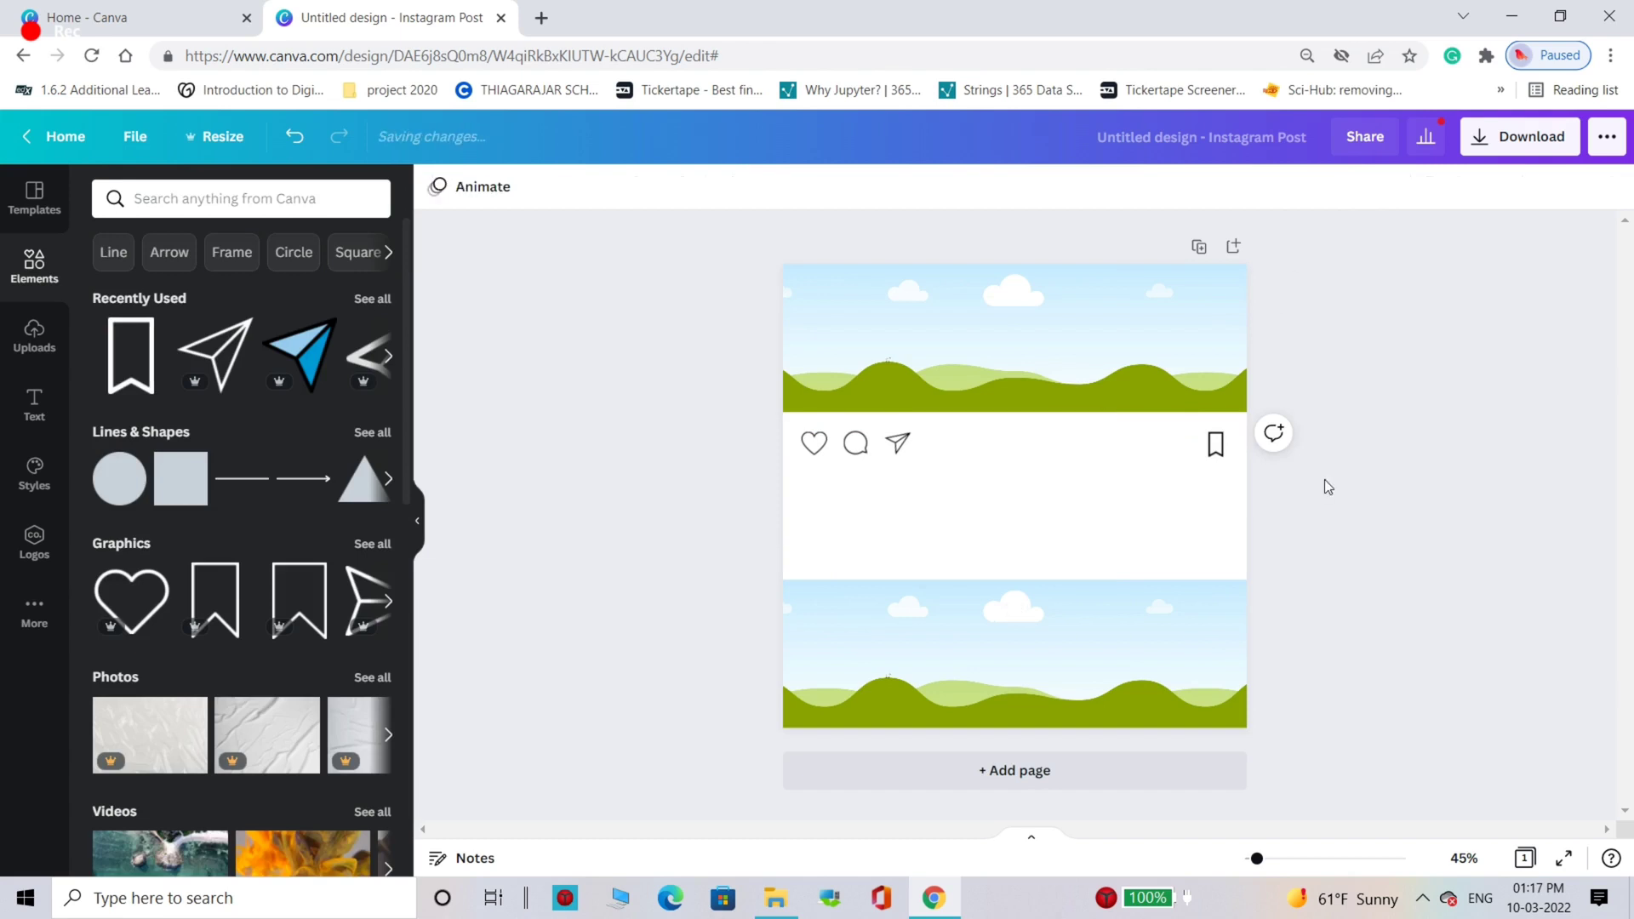
pyautogui.press('t')
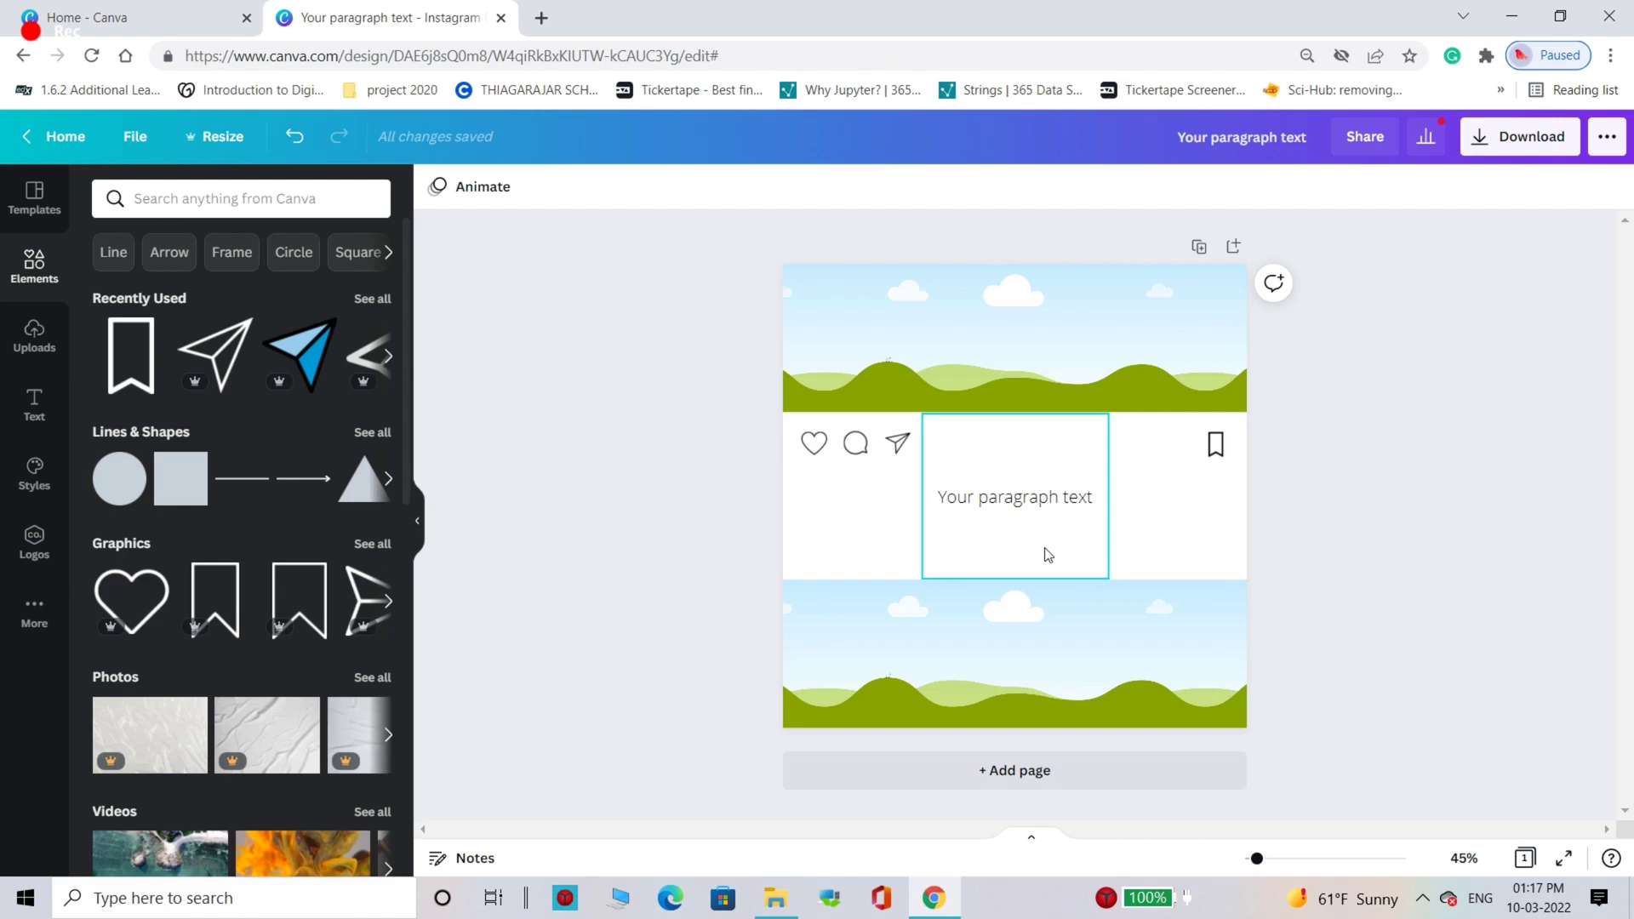
pyautogui.doubleClick(1048, 555)
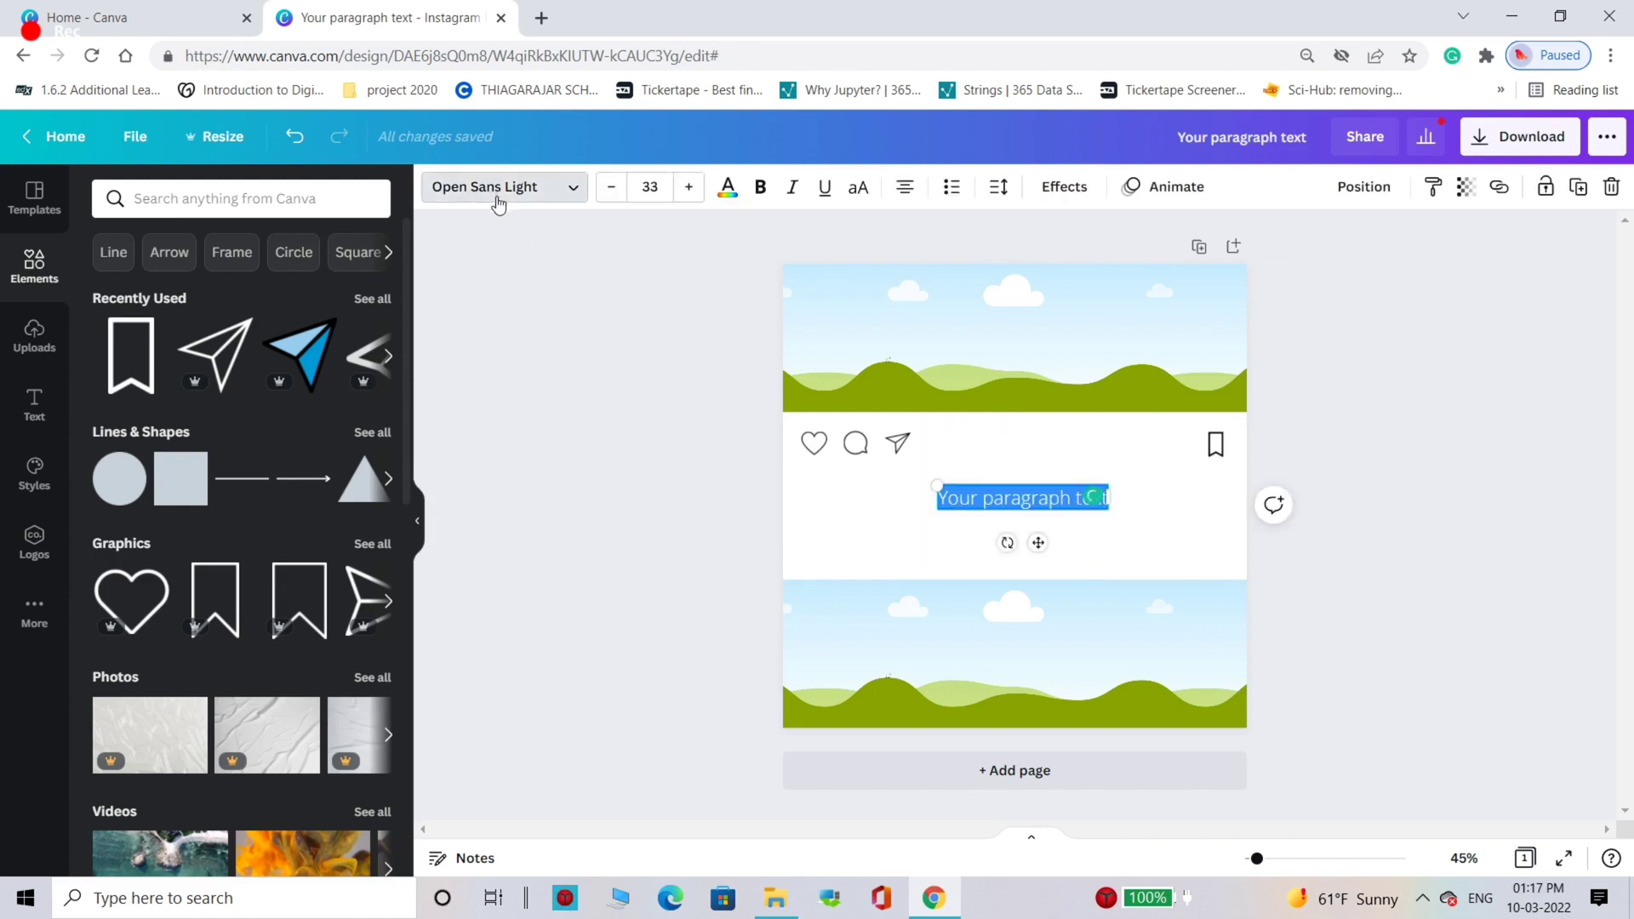
pyautogui.click(490, 187)
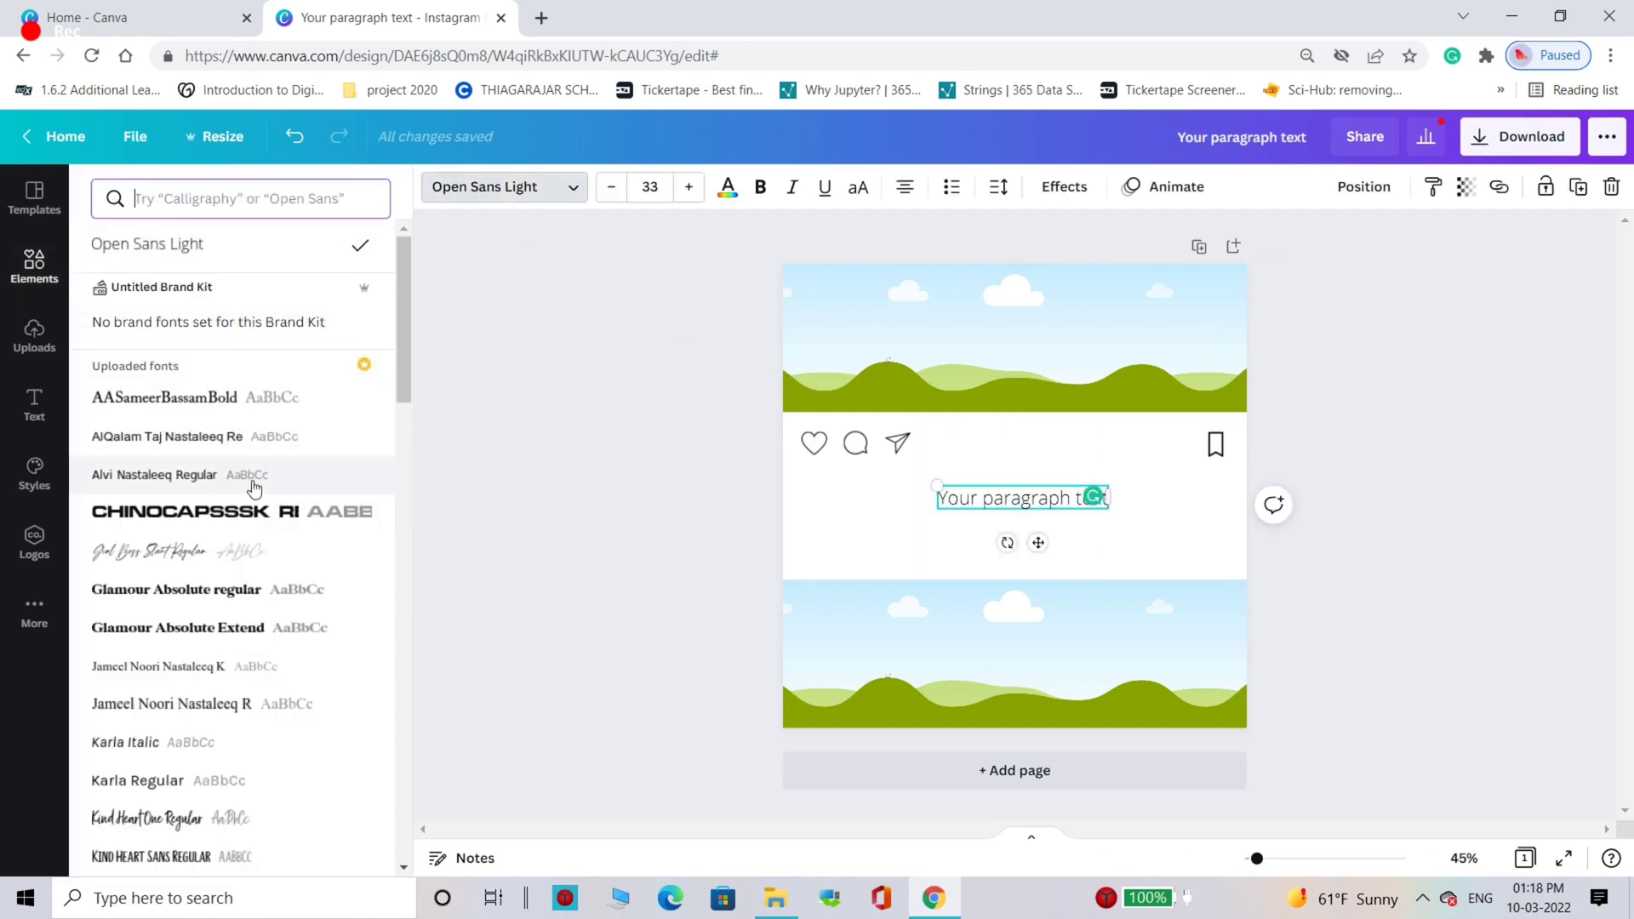
pyautogui.scroll(-5, 254, 492)
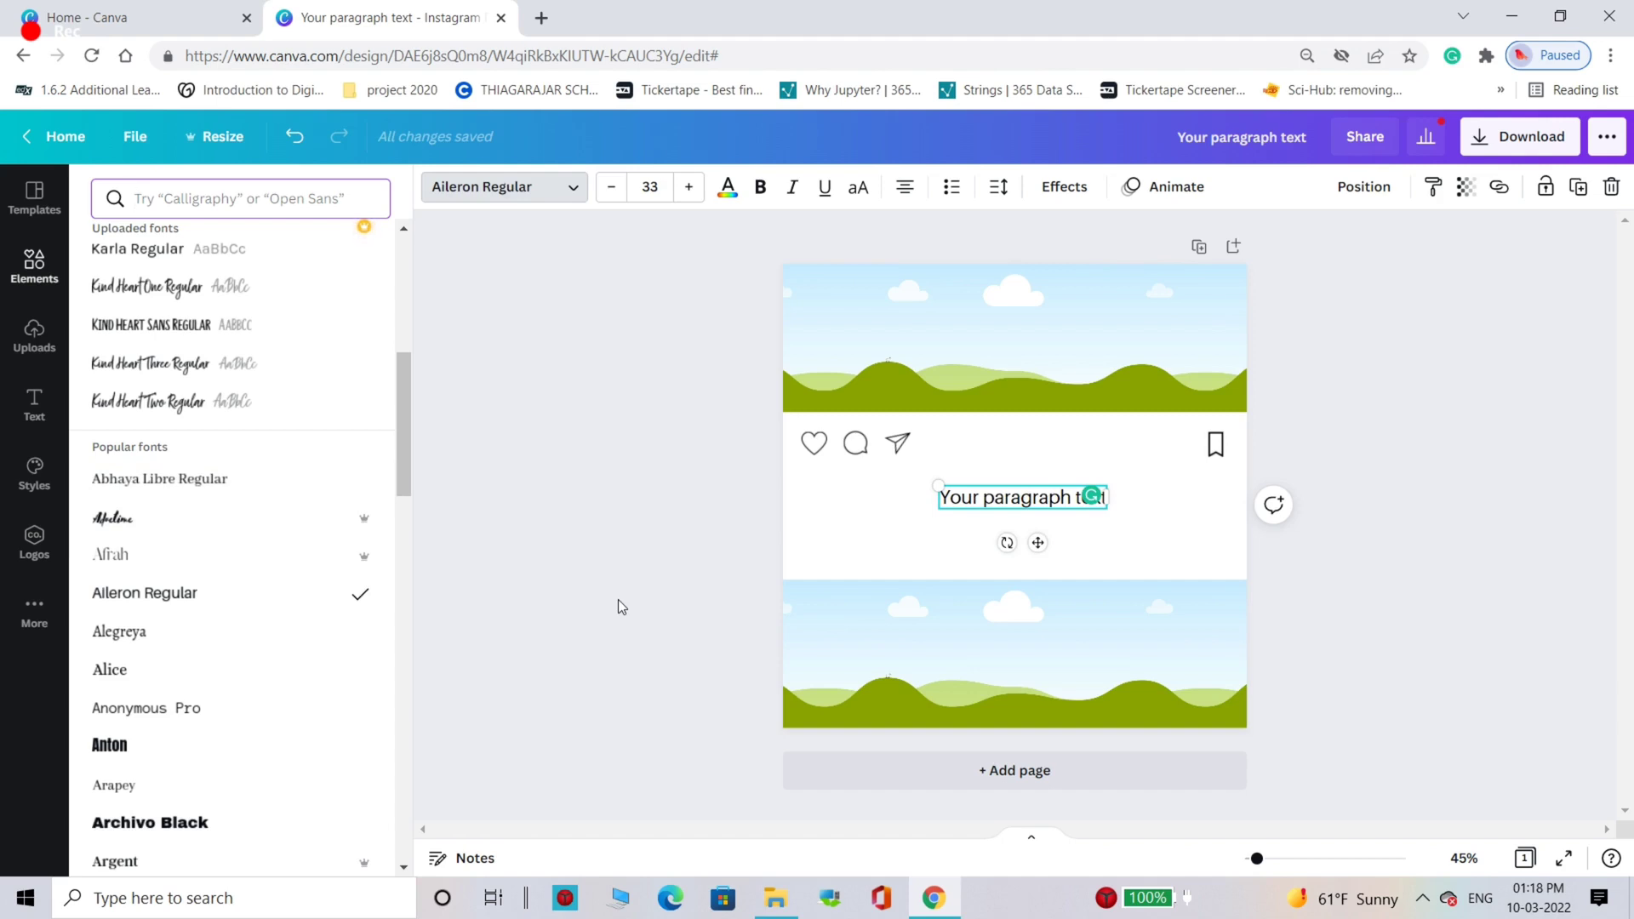
# Step: Move the text box beneath the heart icon and replace its text with "2,487 likes" as a small caption
pyautogui.moveTo(1081, 506); pyautogui.dragTo(943, 494)
pyautogui.doubleClick(947, 498)
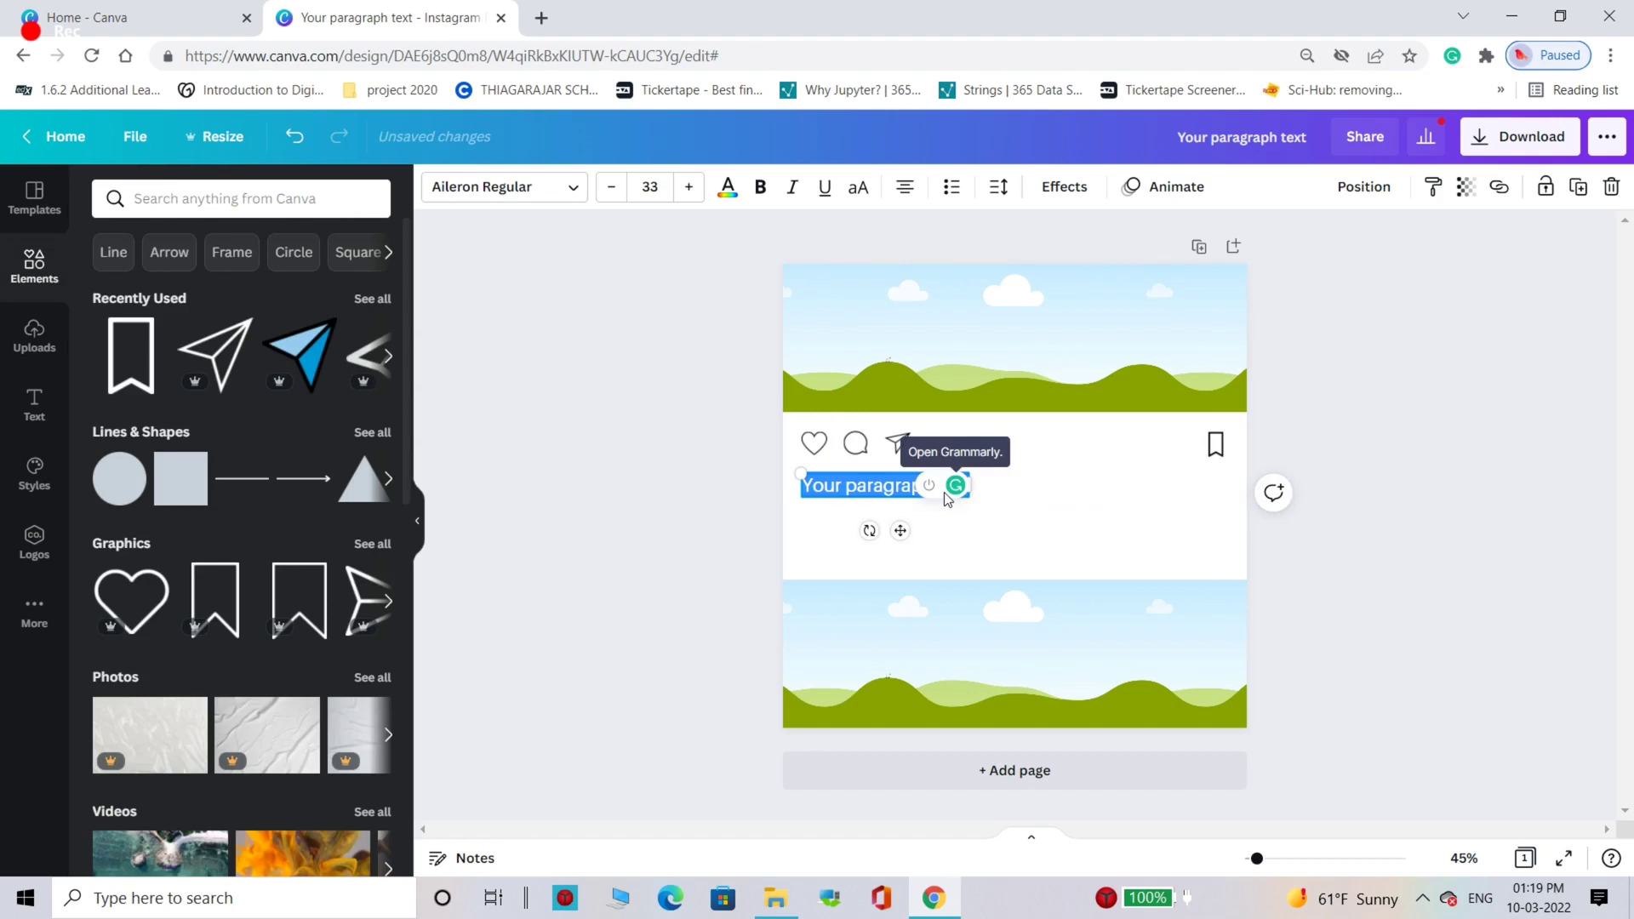
pyautogui.press('BackSpace')
pyautogui.write('248')
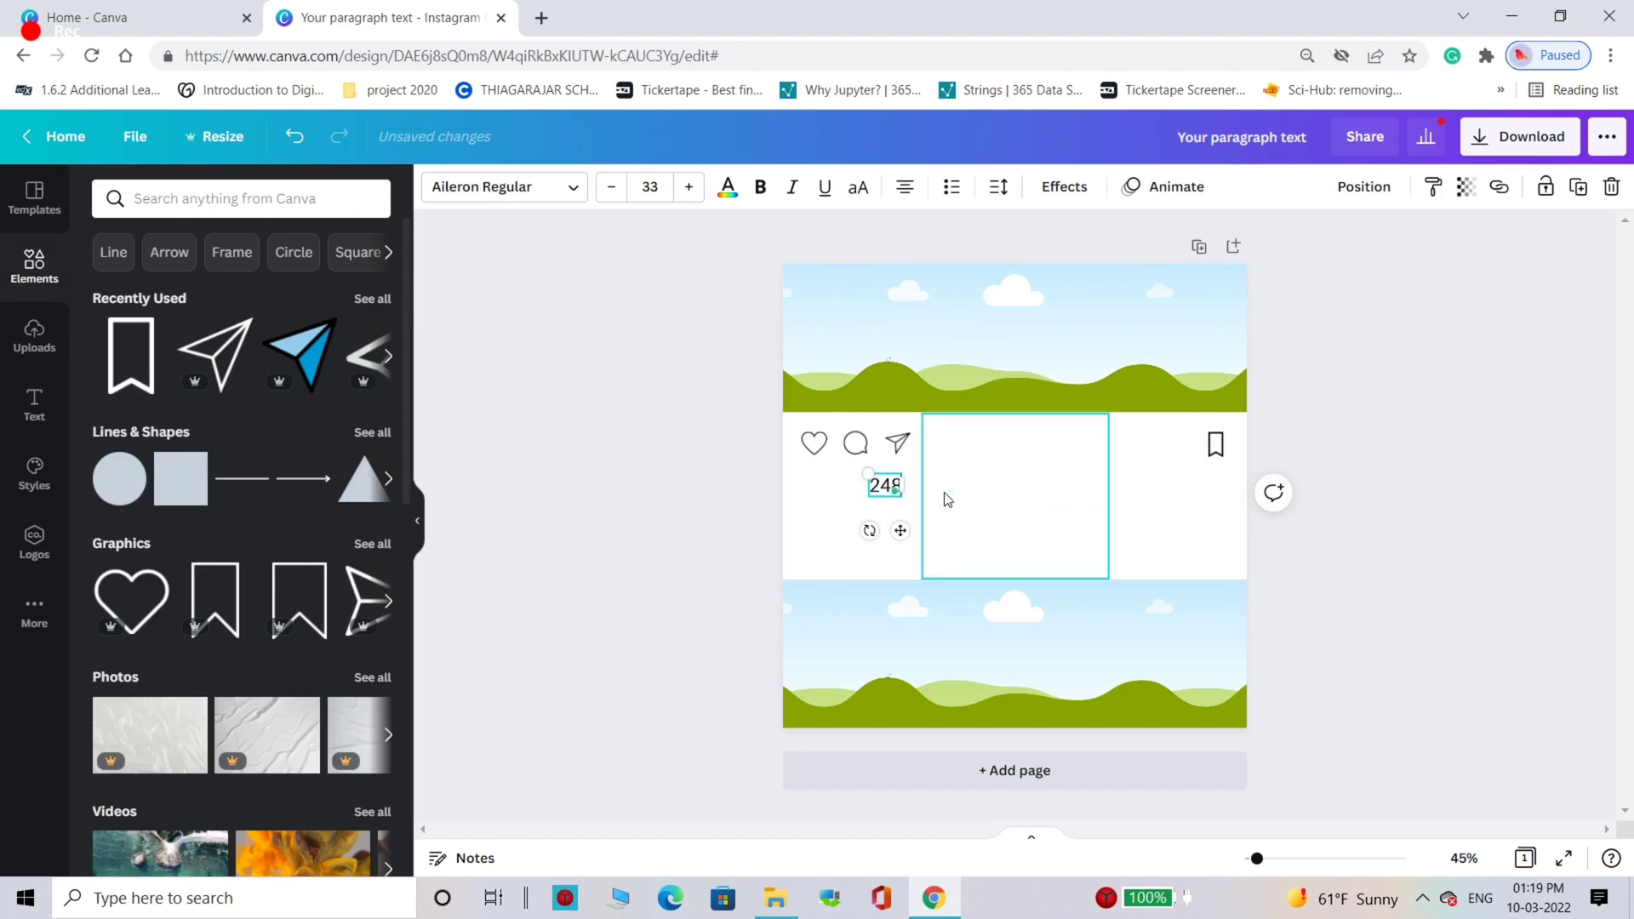
pyautogui.write('7 likes')
pyautogui.moveTo(878, 491)
pyautogui.mouseDown()
pyautogui.moveTo(836, 491)
pyautogui.moveTo(868, 490)
pyautogui.mouseUp()
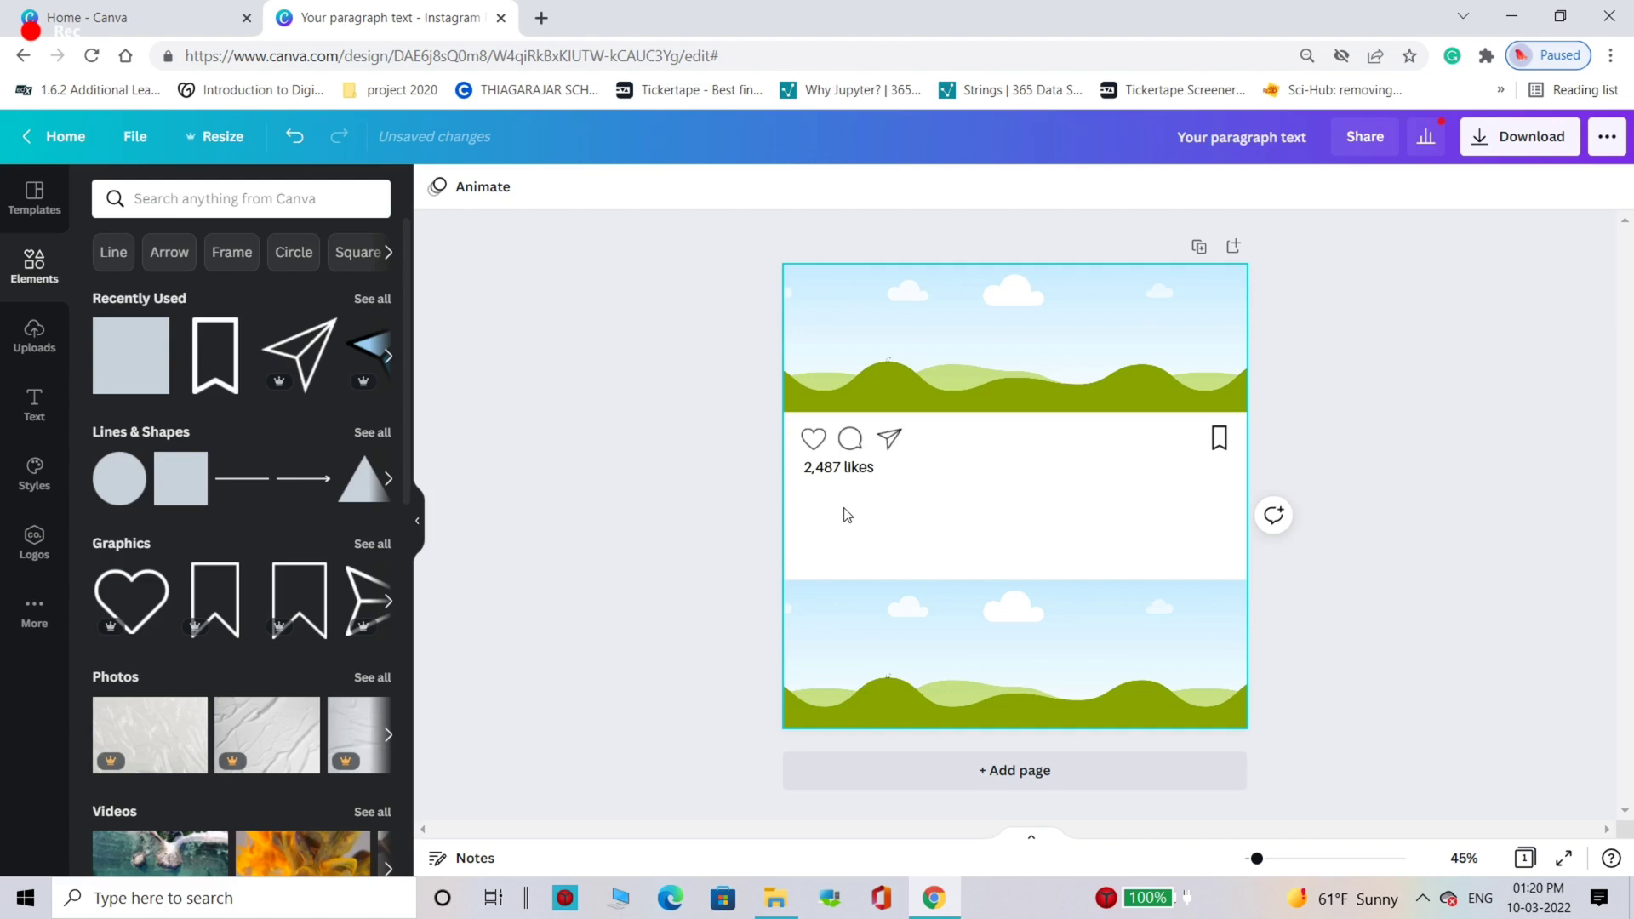
# Step: Add a rectangle and flatten it into a horizontal bar in the lower part of the white band
pyautogui.press('r')
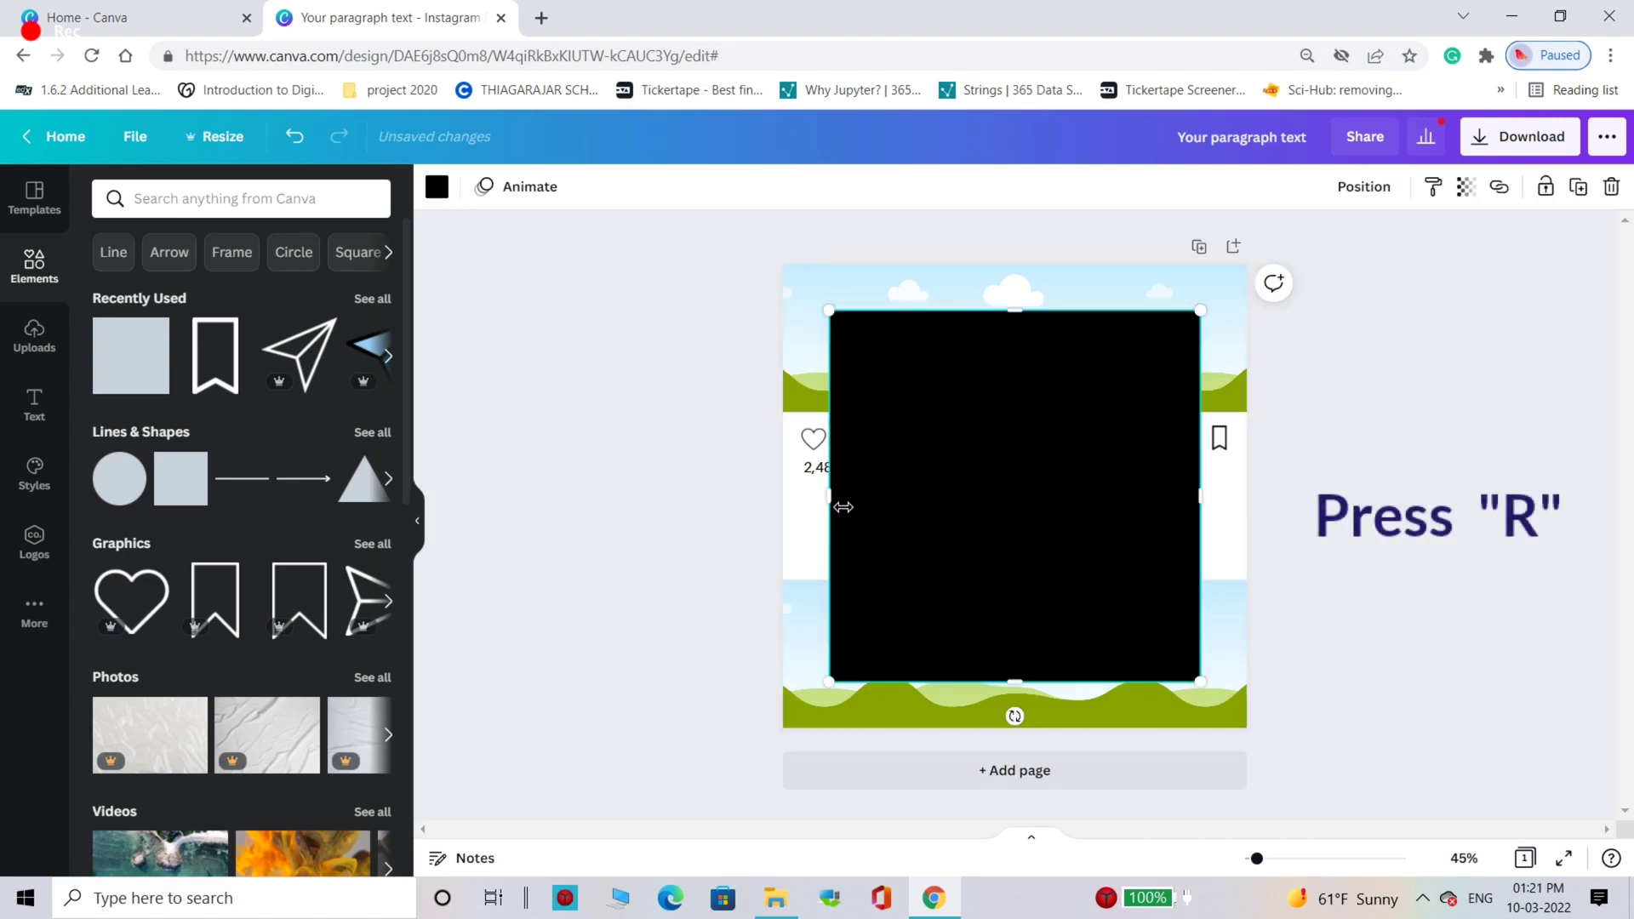
pyautogui.moveTo(1015, 310); pyautogui.dragTo(1022, 531)
pyautogui.moveTo(1015, 681); pyautogui.dragTo(1014, 579)
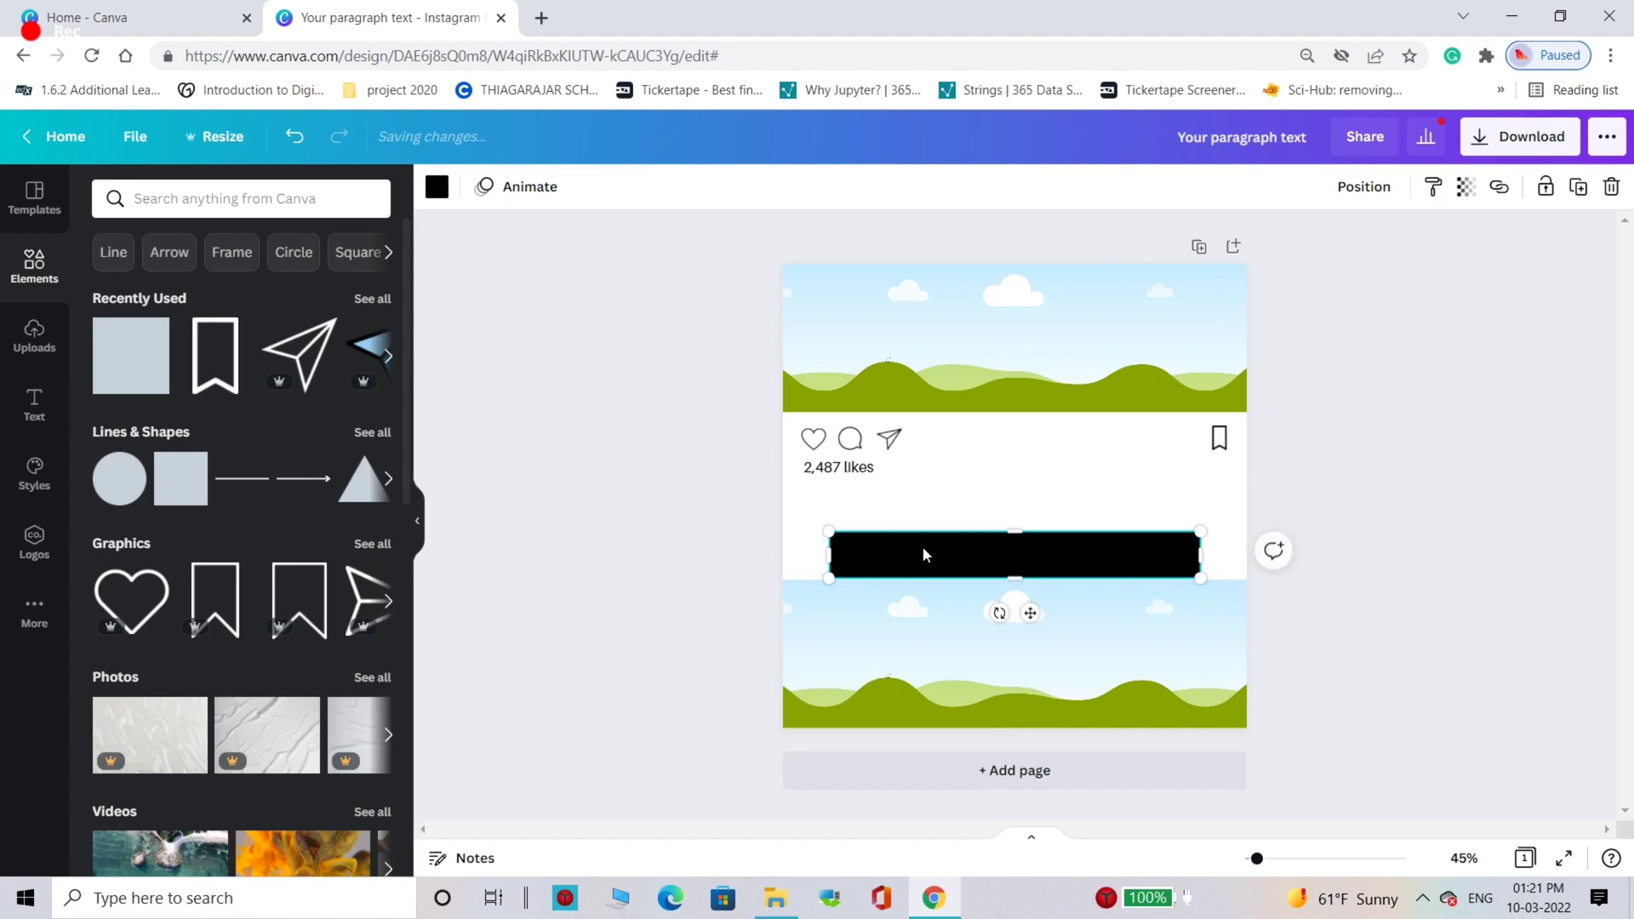
# Step: Colour the bar light gray and reshape it into a strip about 47 high below the likes text, spanning the full page width
pyautogui.click(438, 189)
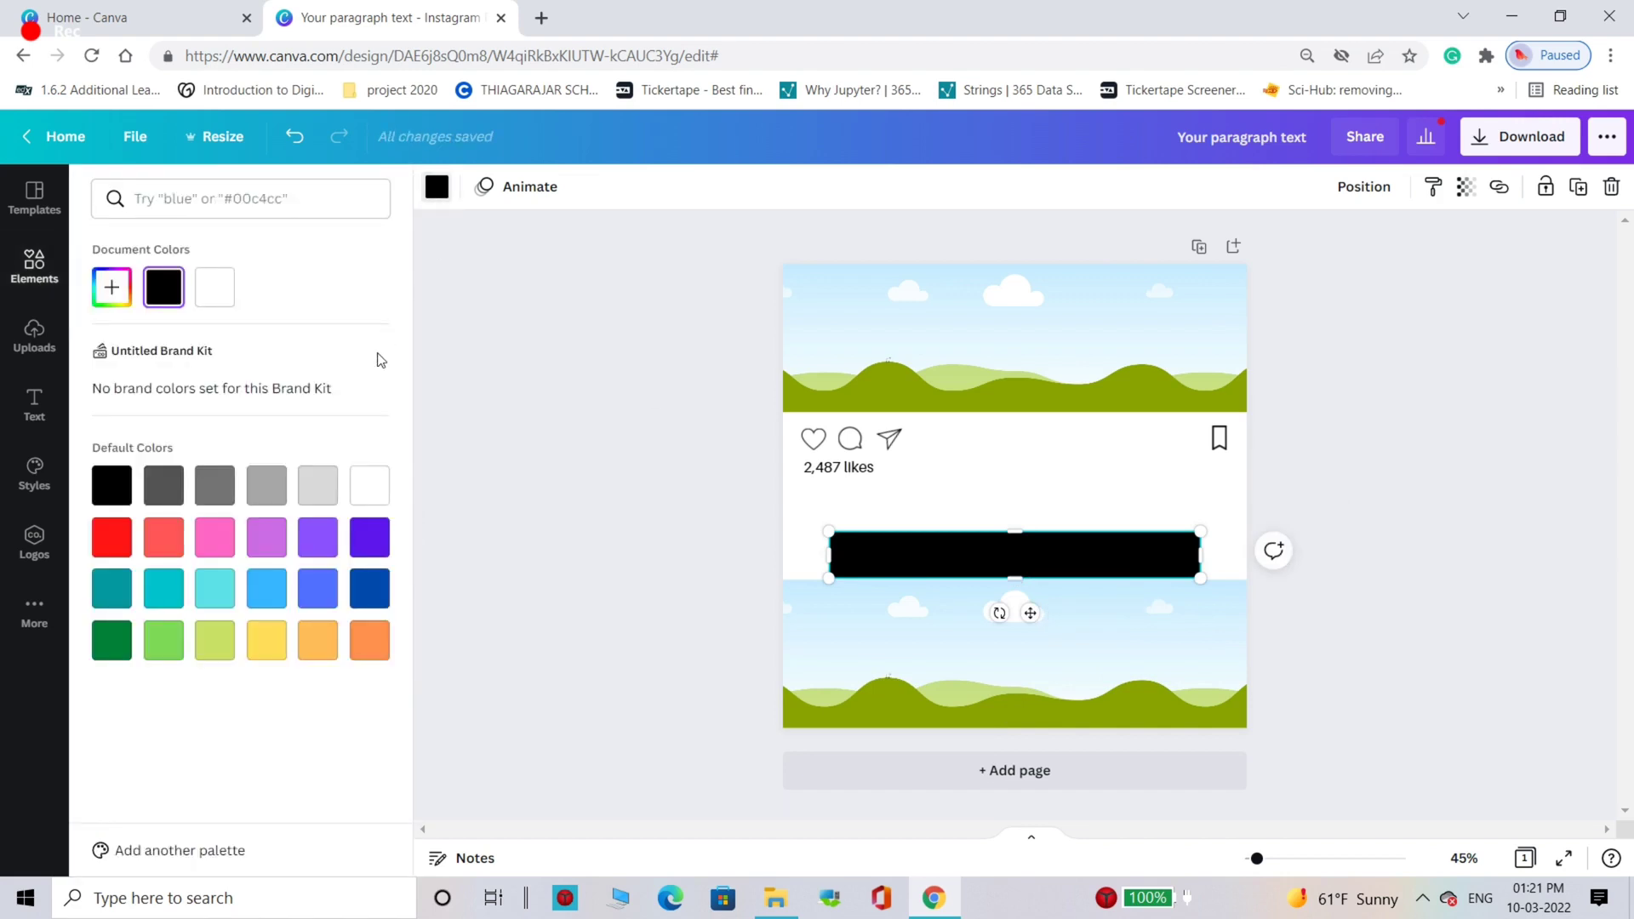
pyautogui.click(310, 502)
pyautogui.moveTo(968, 551); pyautogui.dragTo(941, 519)
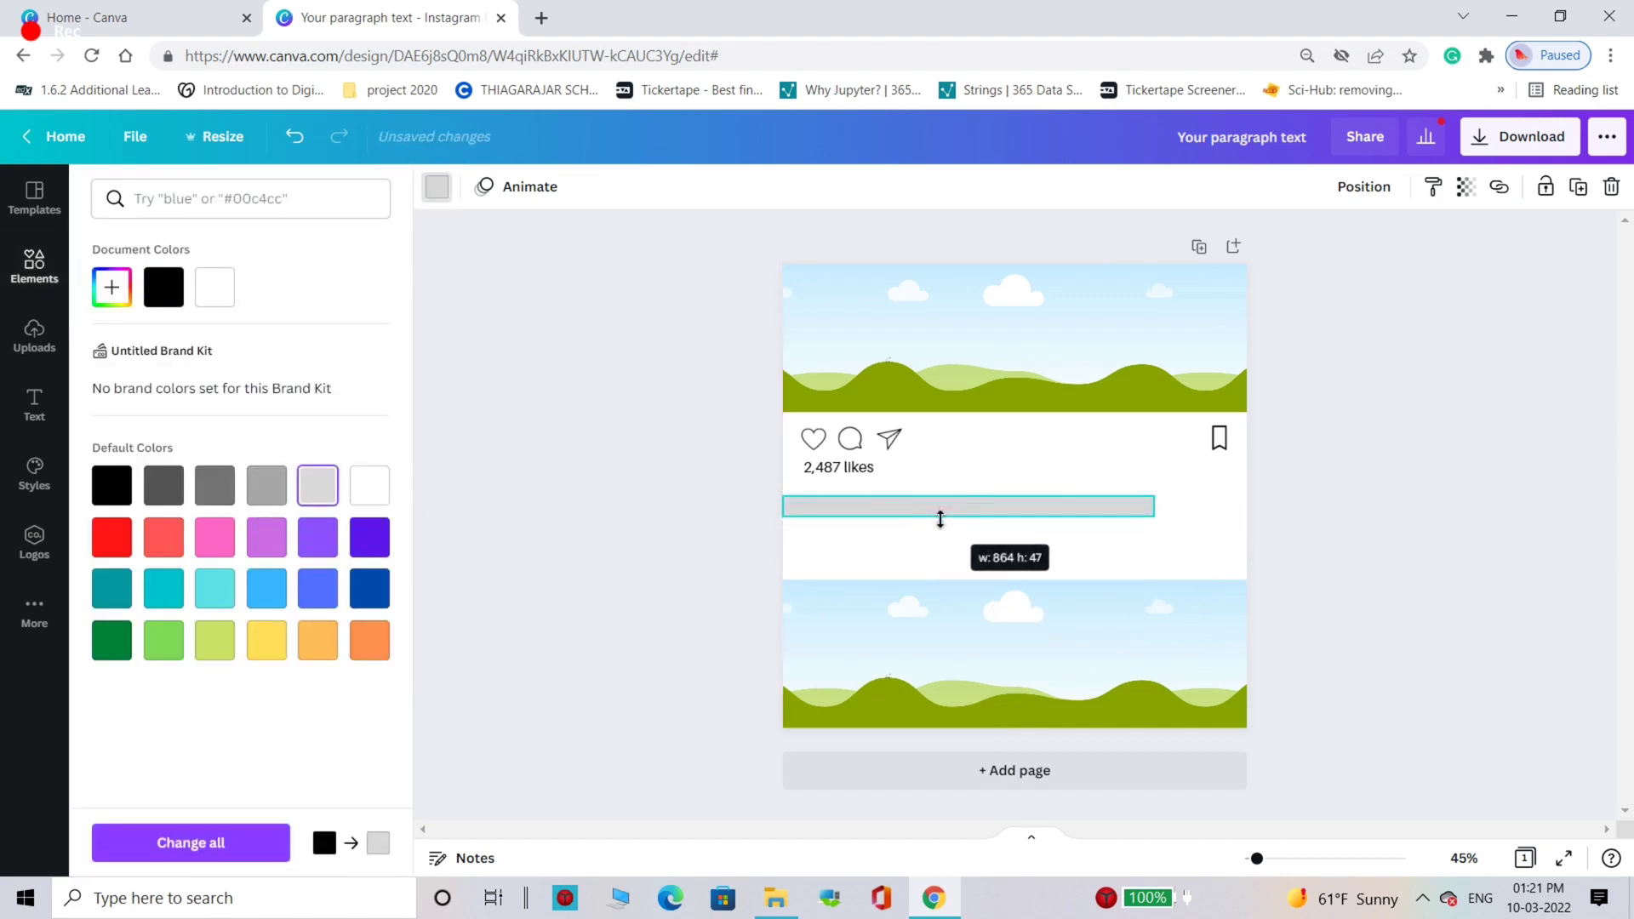
pyautogui.moveTo(783, 507); pyautogui.dragTo(764, 506)
pyautogui.moveTo(1155, 506); pyautogui.dragTo(1283, 507)
pyautogui.click(1326, 437)
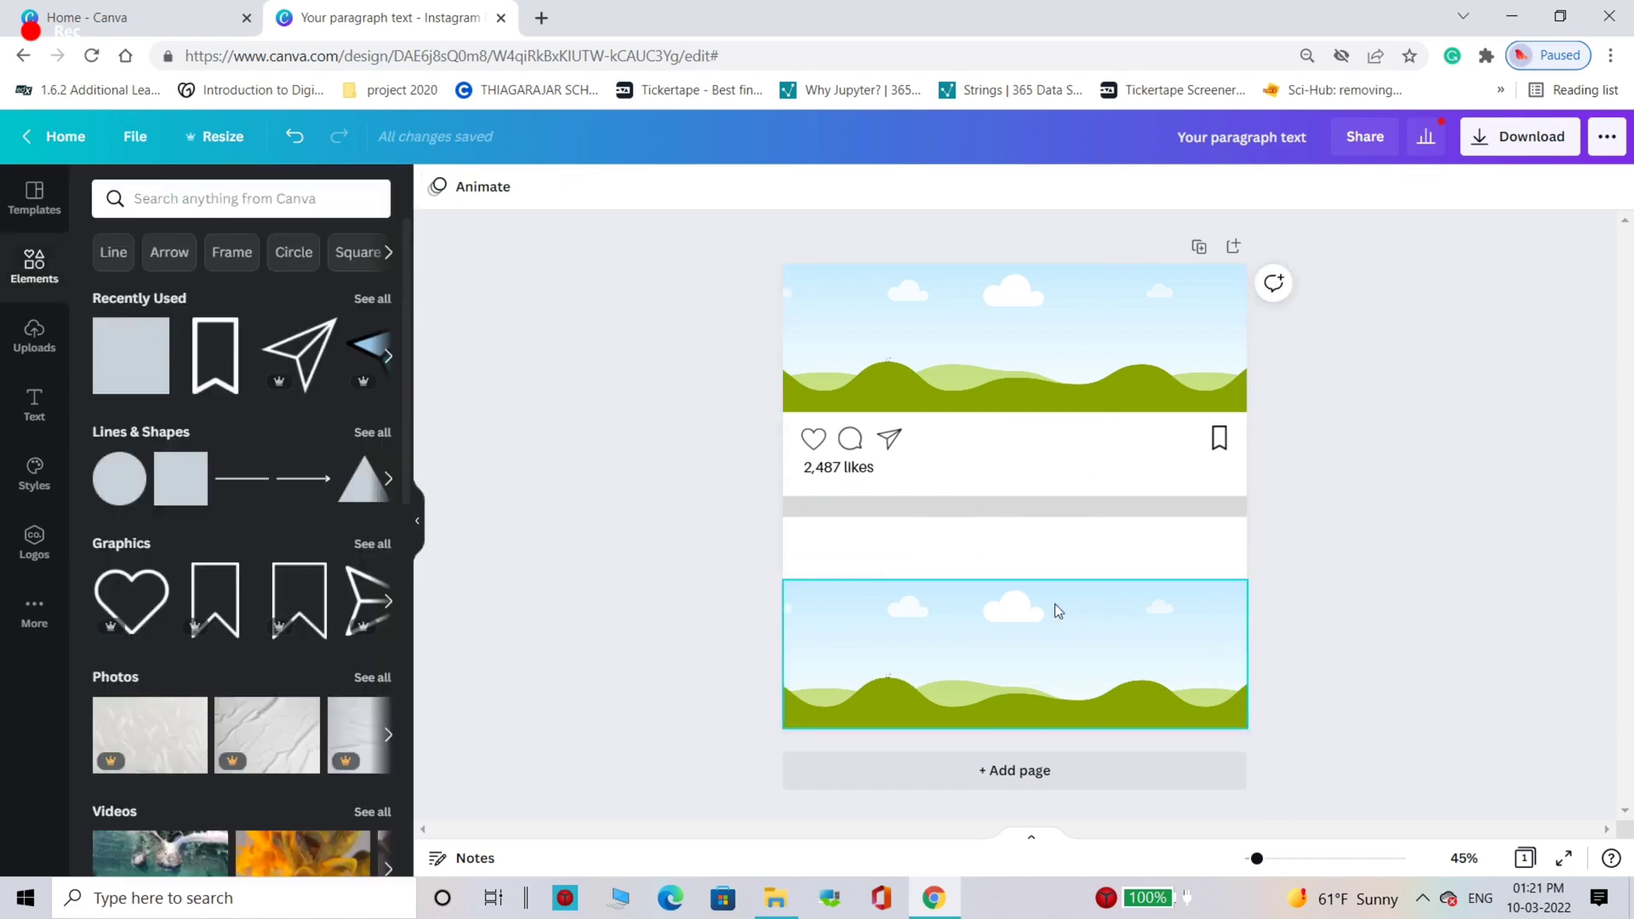
# Step: Draw a straight line along the gray strip's upper edge across the full page width and adjust its line style
pyautogui.press('l')
pyautogui.moveTo(940, 495); pyautogui.dragTo(778, 496)
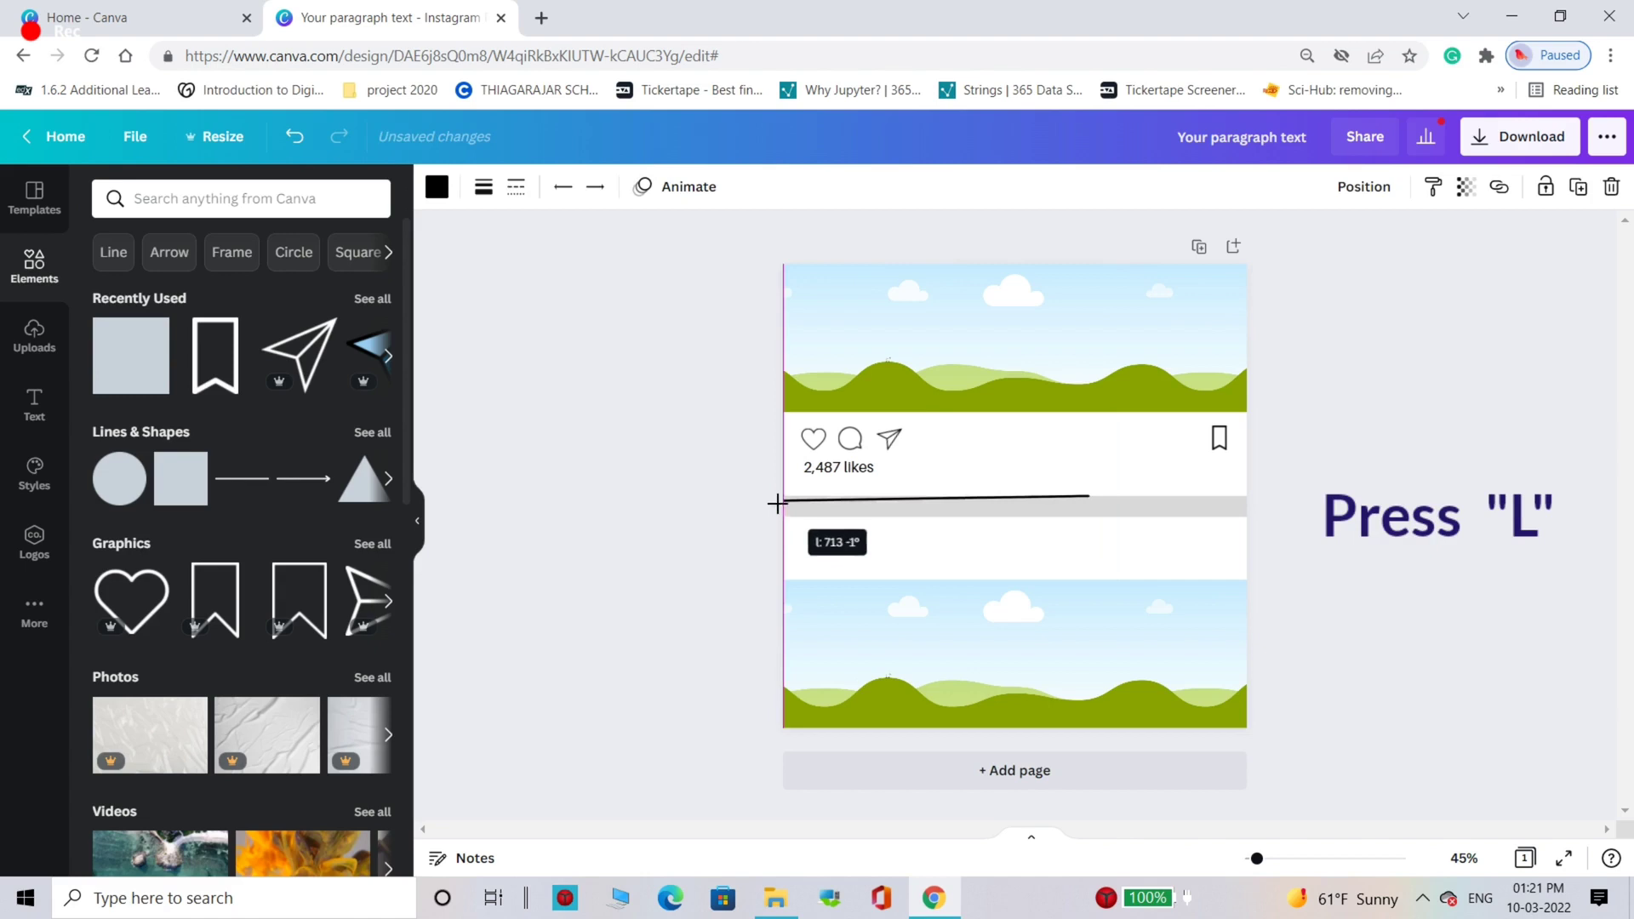
pyautogui.moveTo(1089, 496); pyautogui.dragTo(1253, 495)
pyautogui.click(484, 186)
pyautogui.click(1299, 785)
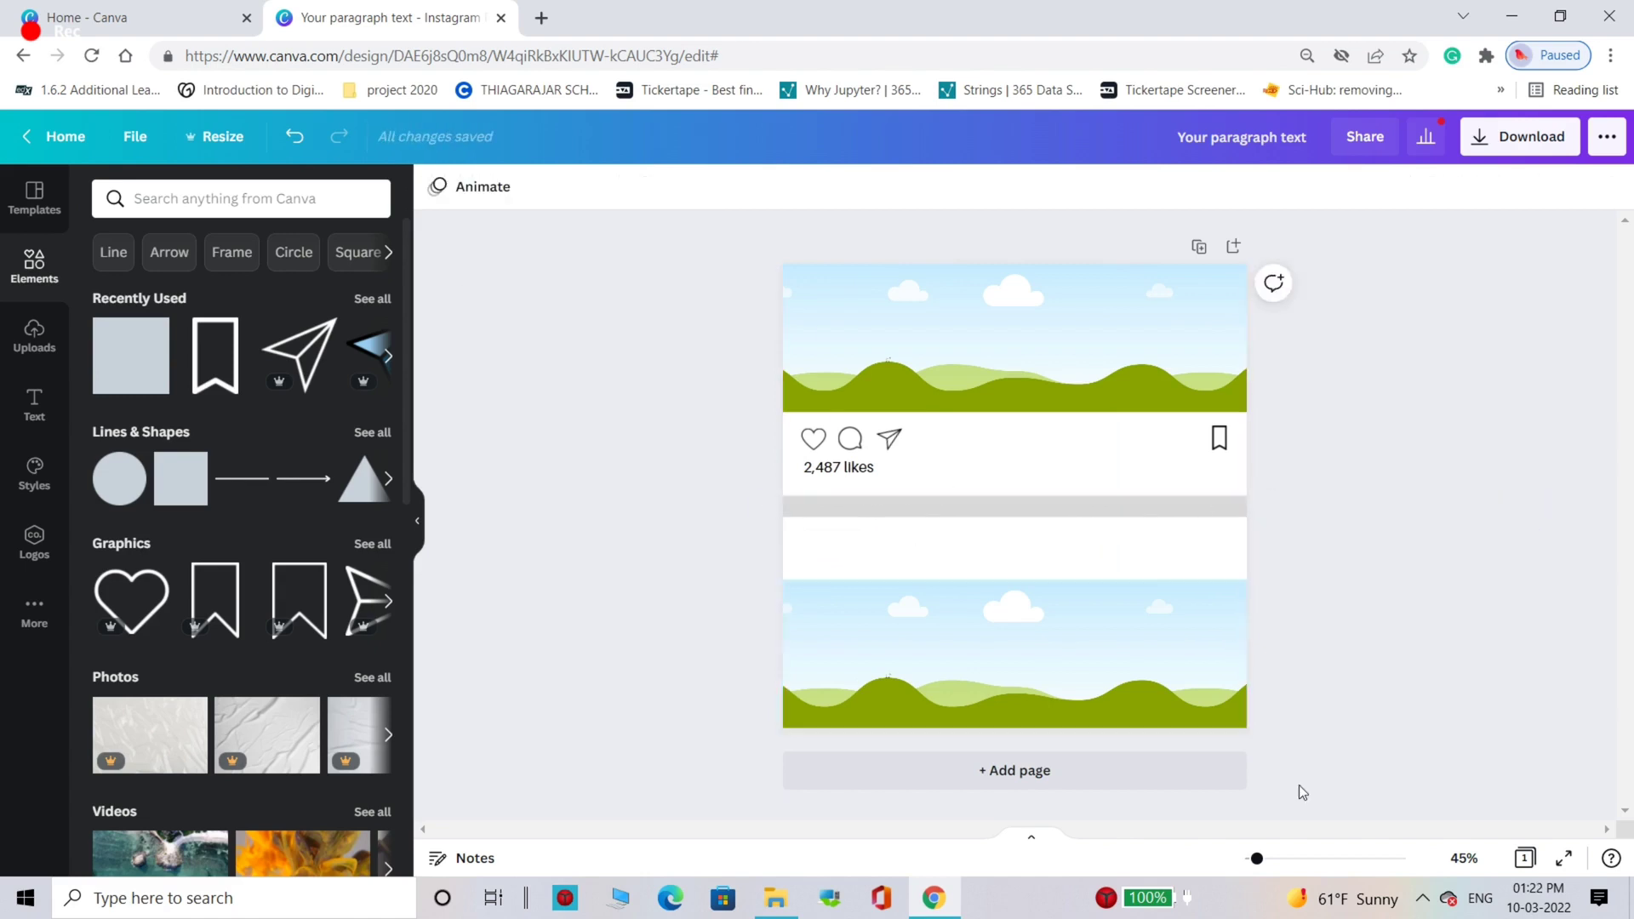
pyautogui.moveTo(1256, 858); pyautogui.dragTo(1273, 860)
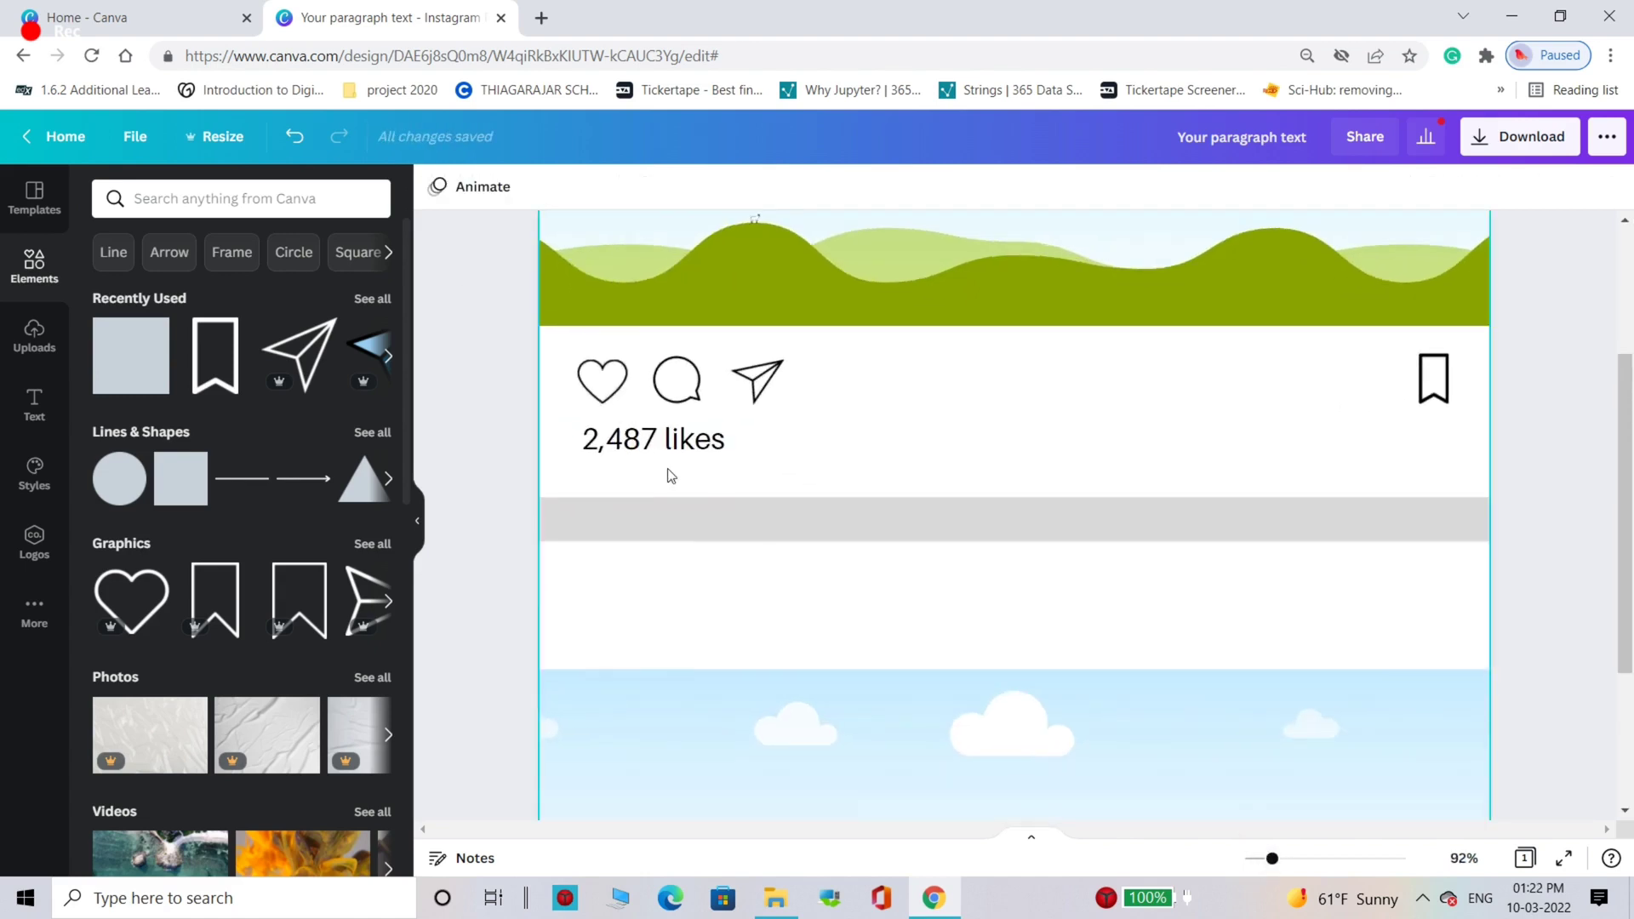
pyautogui.hotkey('ctrl', 'alt', '0')
# Step: Search the elements for "frames", add the circle frame and place it as a small profile picture beneath the gray strip's left end
pyautogui.click(176, 187)
pyautogui.write('f')
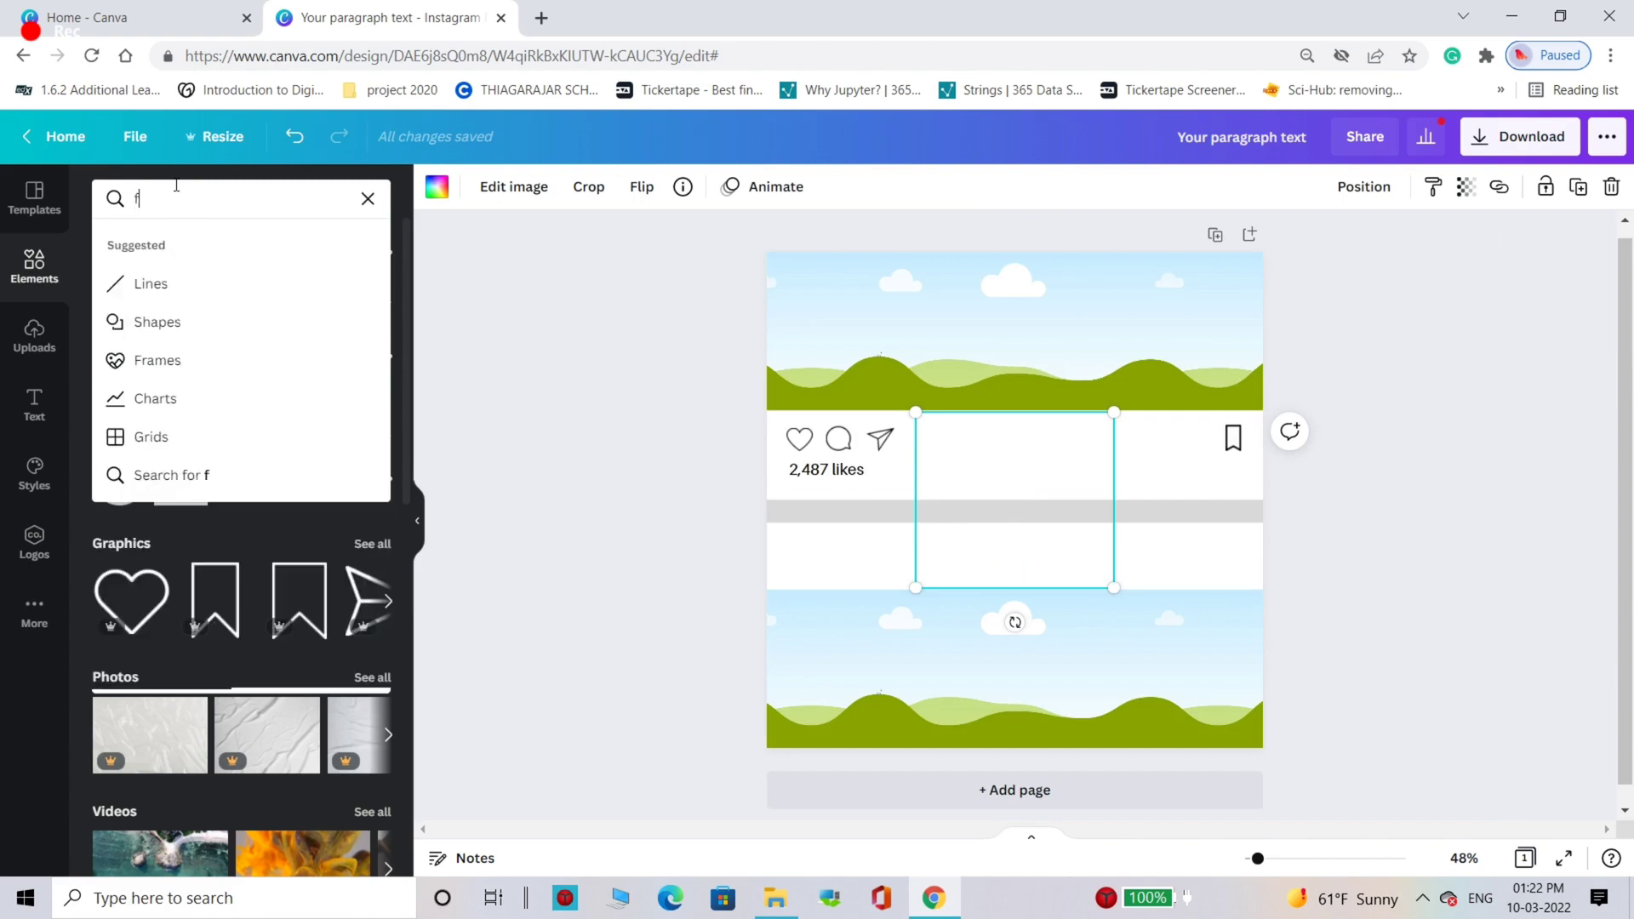
pyautogui.write('rame')
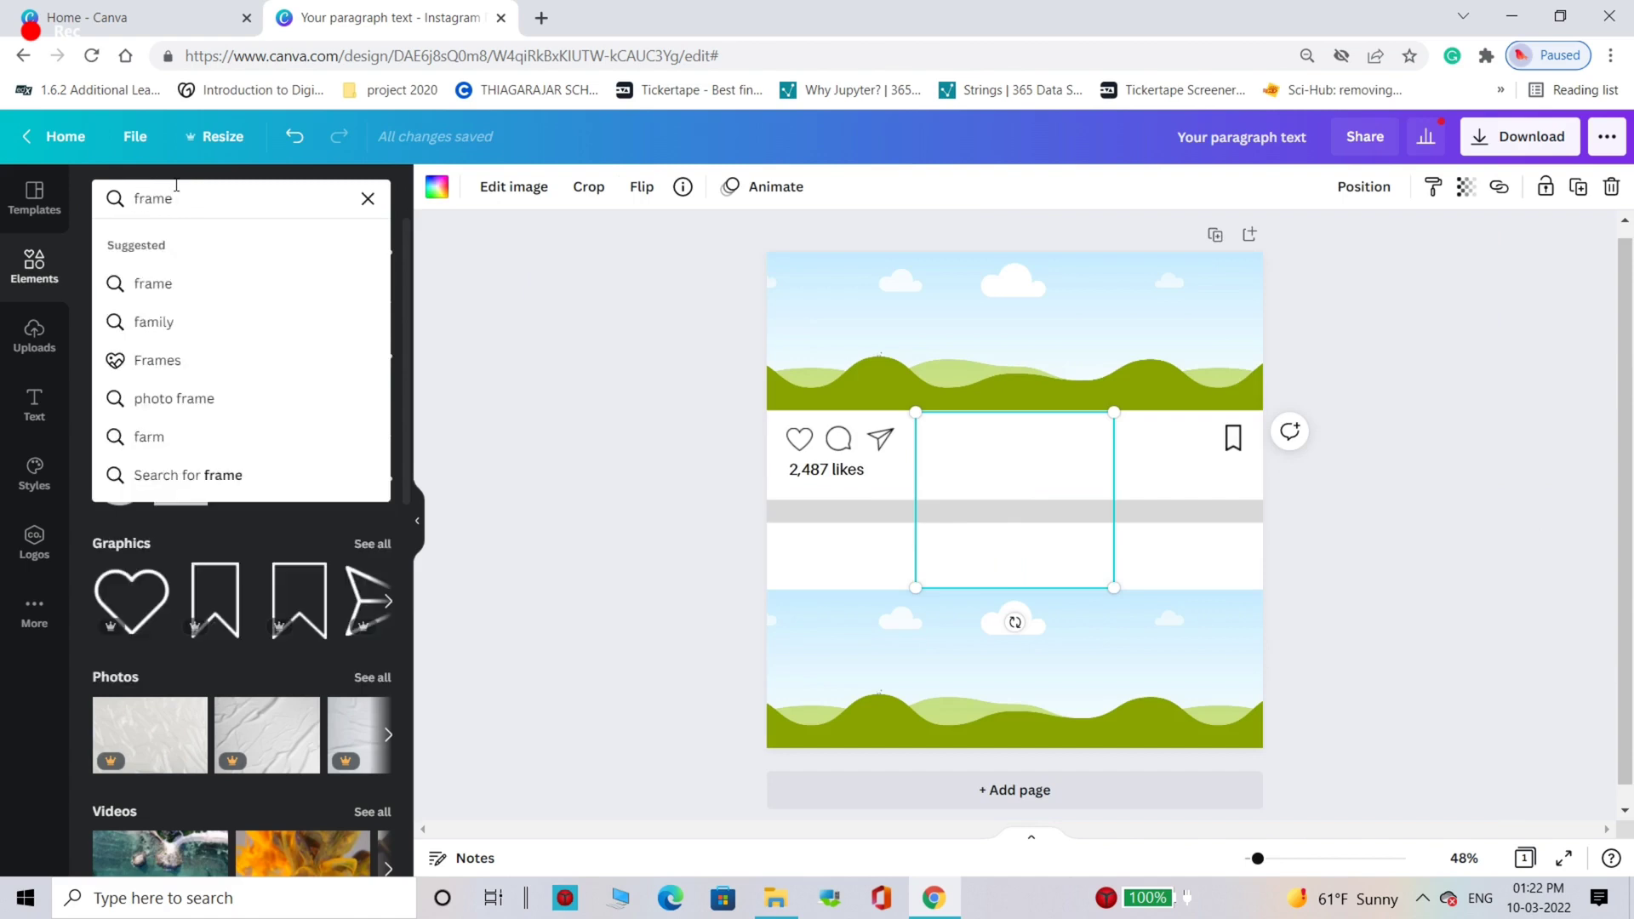
pyautogui.click(158, 360)
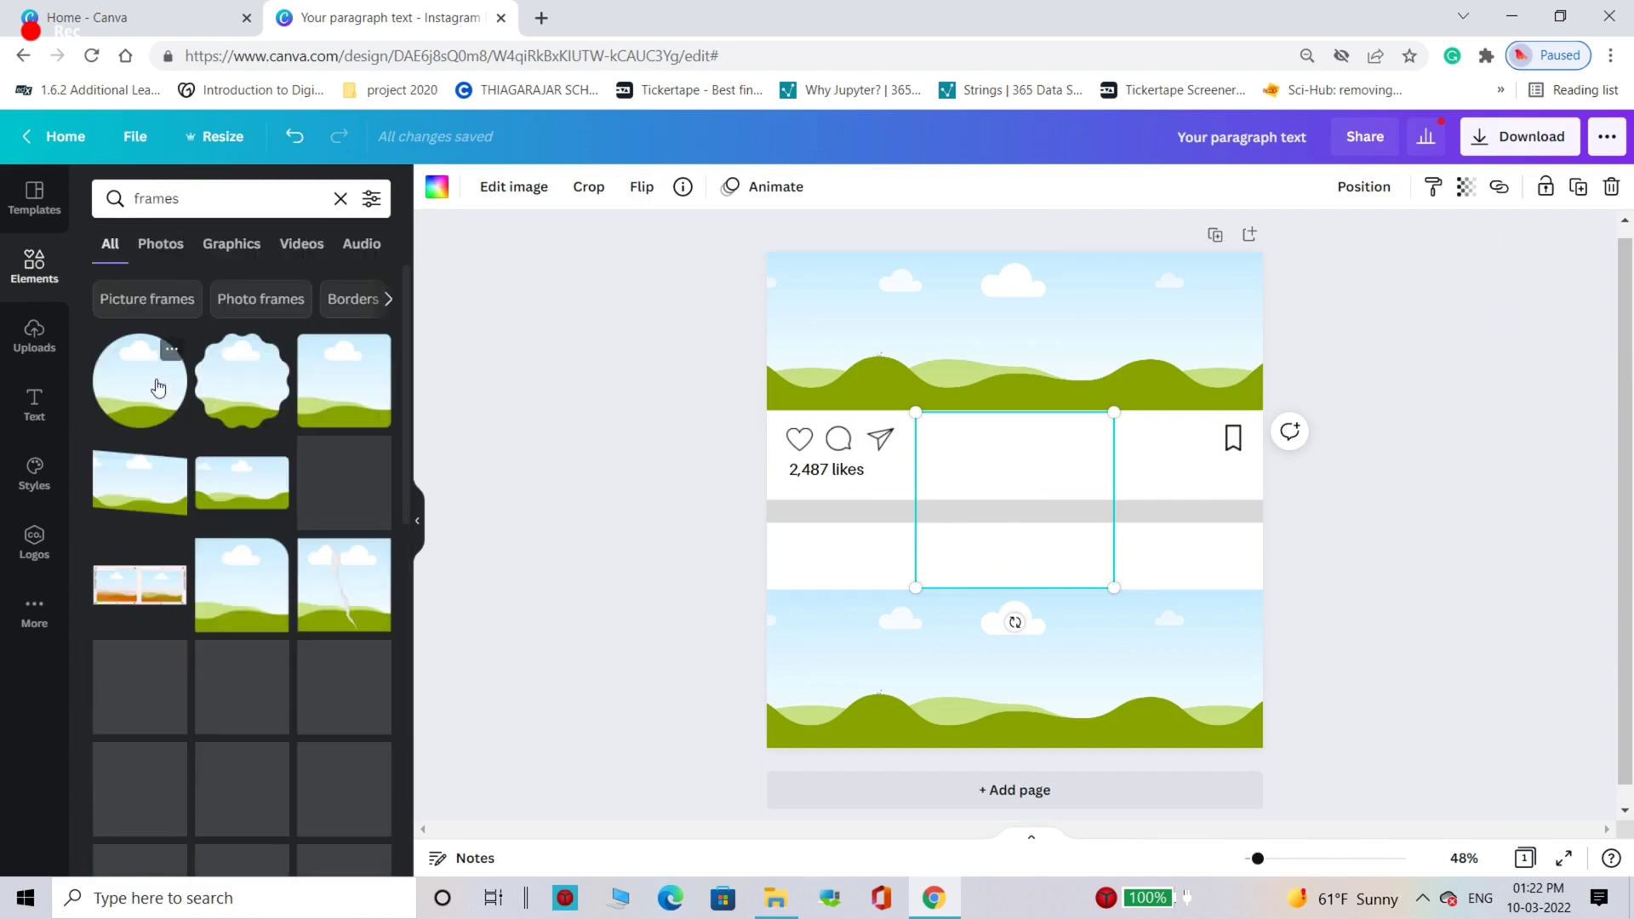
pyautogui.click(158, 388)
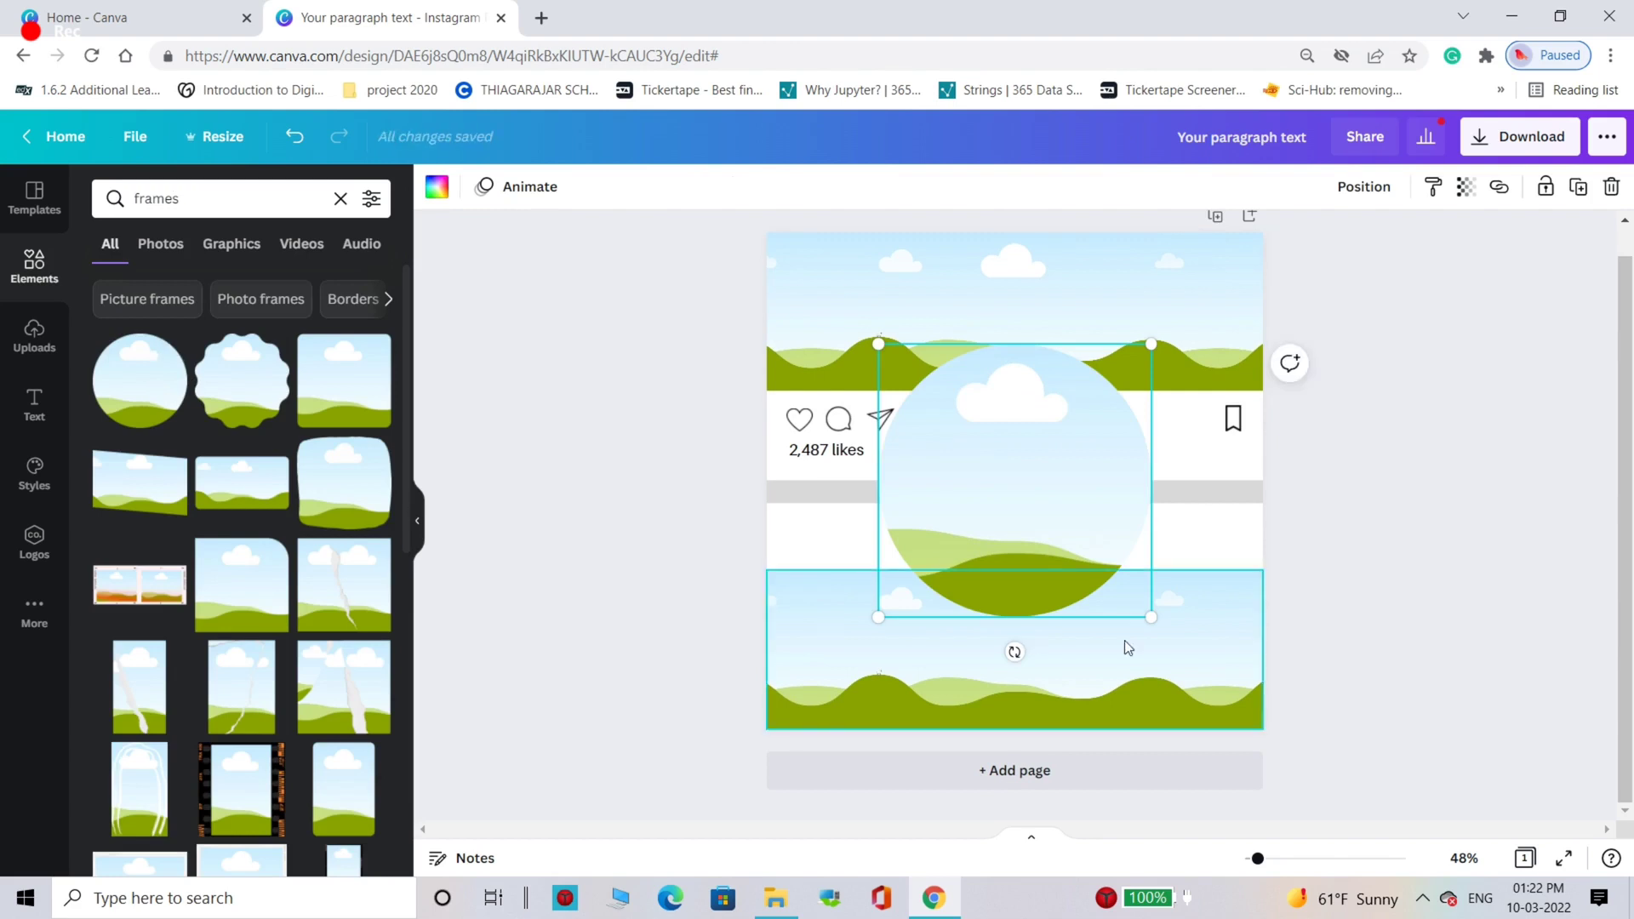
pyautogui.moveTo(1150, 617); pyautogui.dragTo(809, 531)
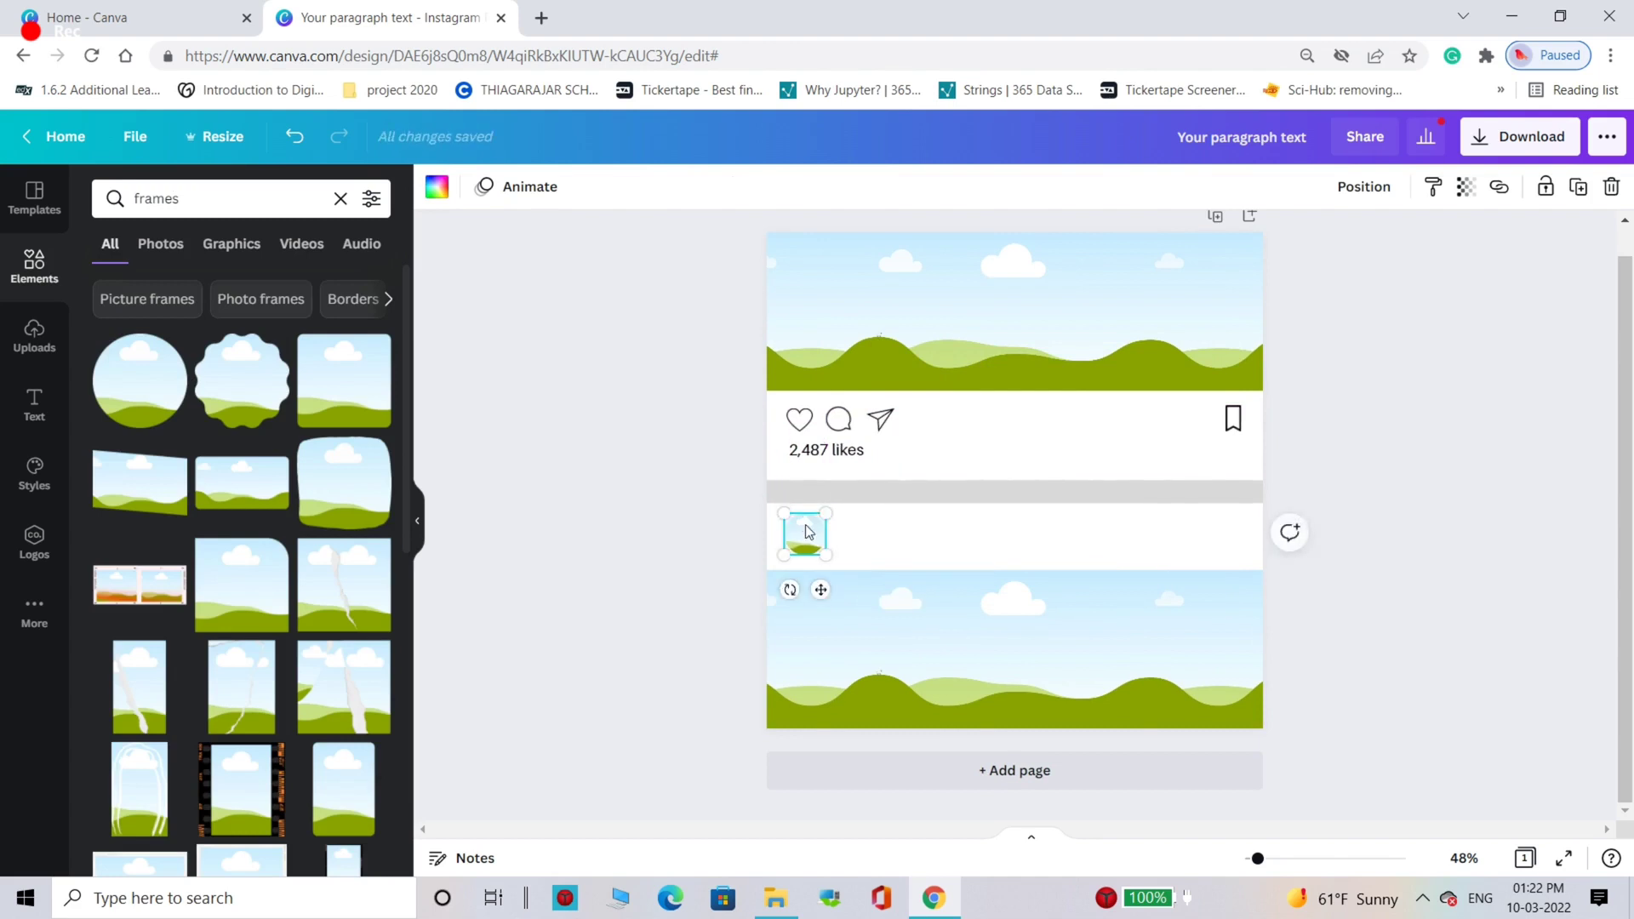
# Step: Search the elements for "gradient" and fill the small circle frame with the pink-to-yellow gradient image
pyautogui.moveTo(1257, 858); pyautogui.dragTo(1269, 860)
pyautogui.click(339, 198)
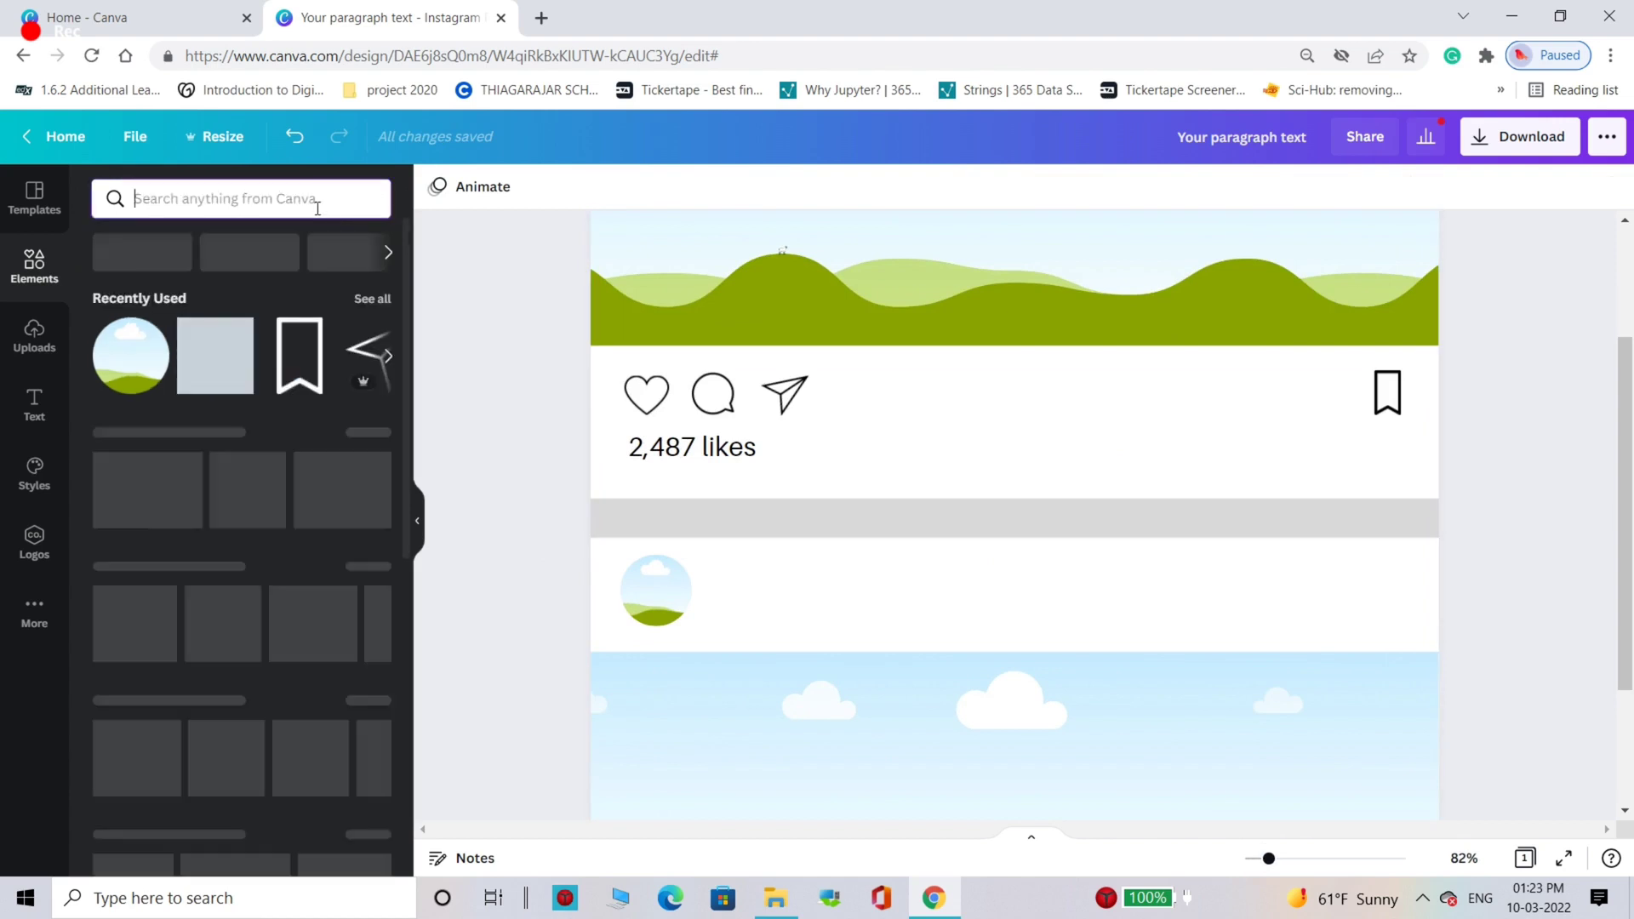
pyautogui.write('gra')
pyautogui.click(255, 281)
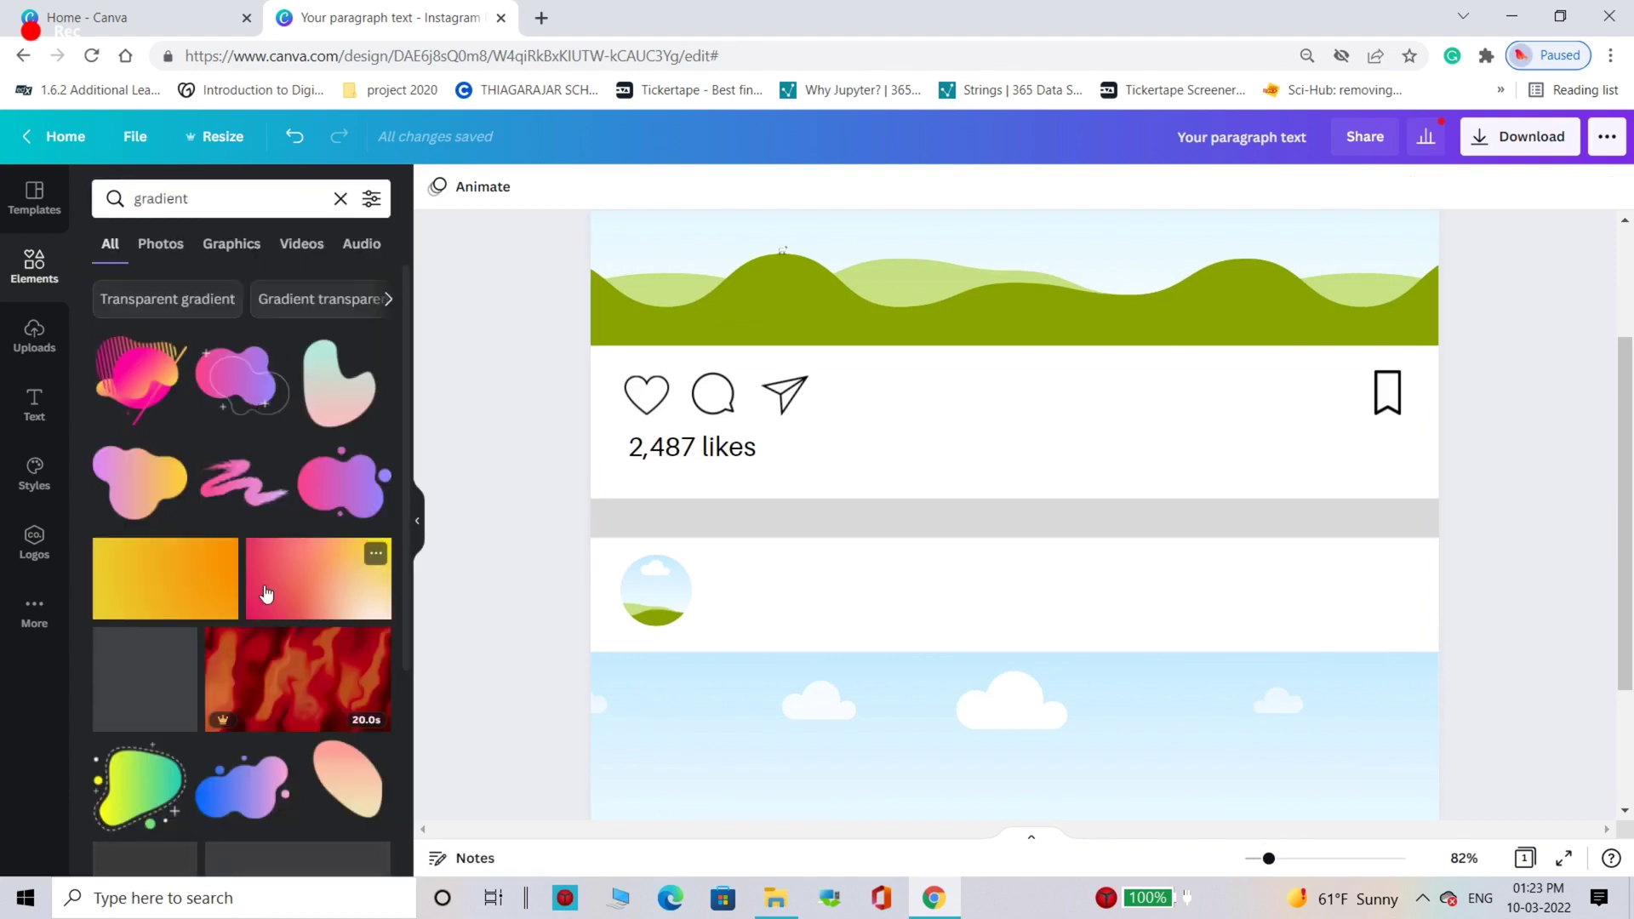
pyautogui.click(266, 595)
pyautogui.moveTo(1070, 555); pyautogui.dragTo(978, 584)
pyautogui.moveTo(1269, 712); pyautogui.dragTo(672, 572)
pyautogui.click(534, 545)
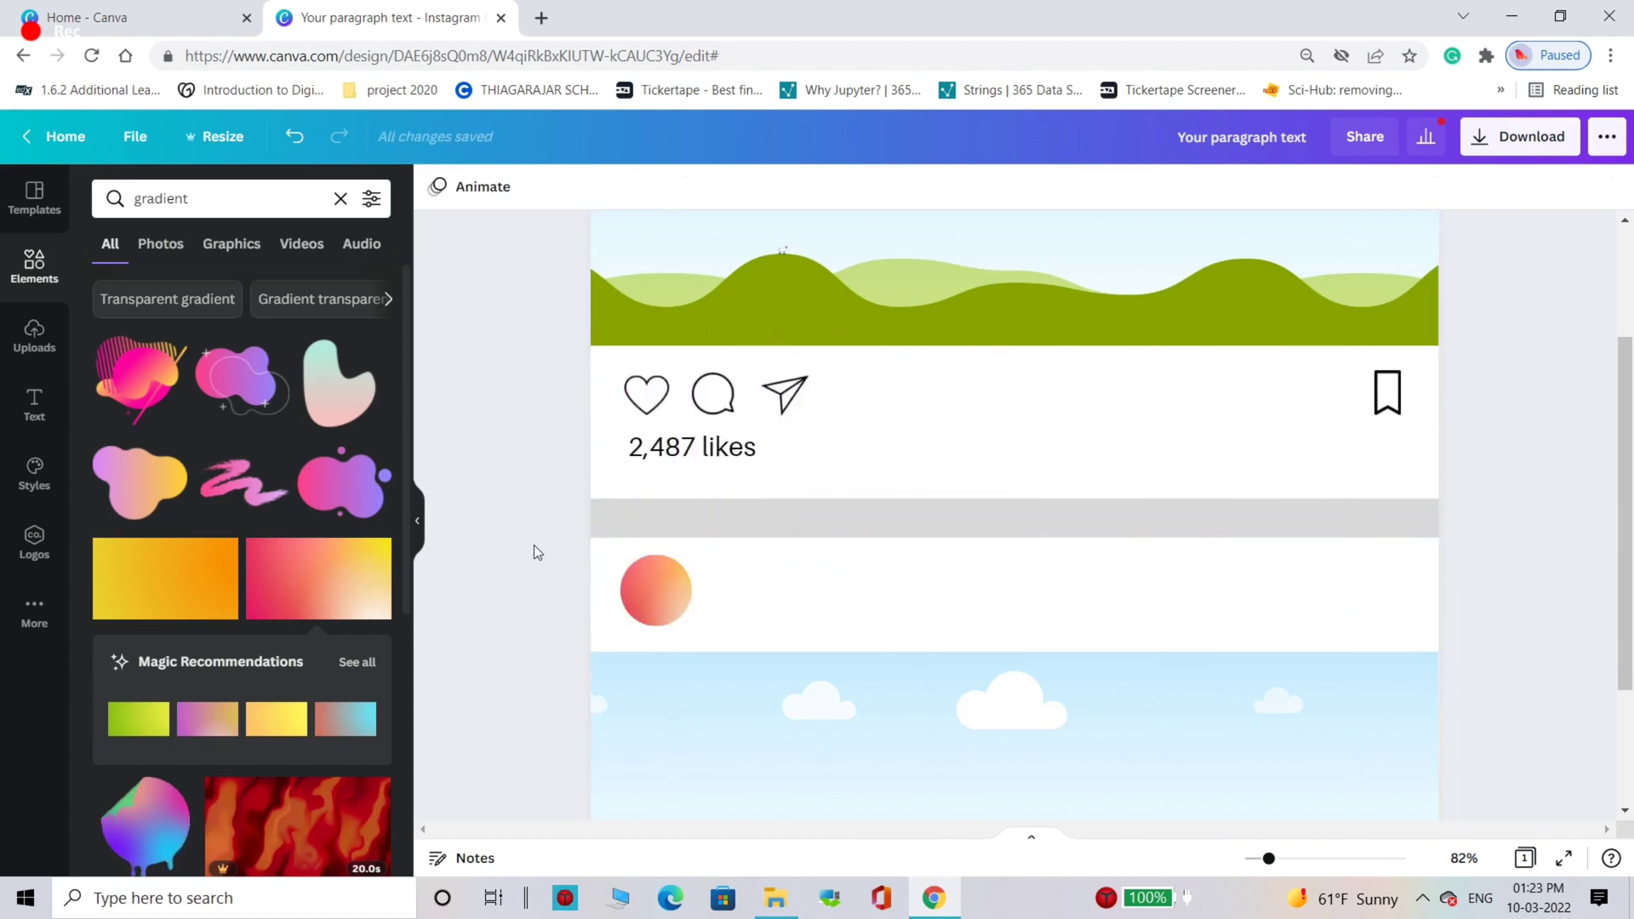
# Step: Layer a smaller circle frame inside the gradient circle and fill it with the uploaded portrait of the woman in pink
pyautogui.click(655, 595)
pyautogui.moveTo(655, 595)
pyautogui.mouseDown()
pyautogui.moveTo(744, 591)
pyautogui.moveTo(656, 589)
pyautogui.mouseUp()
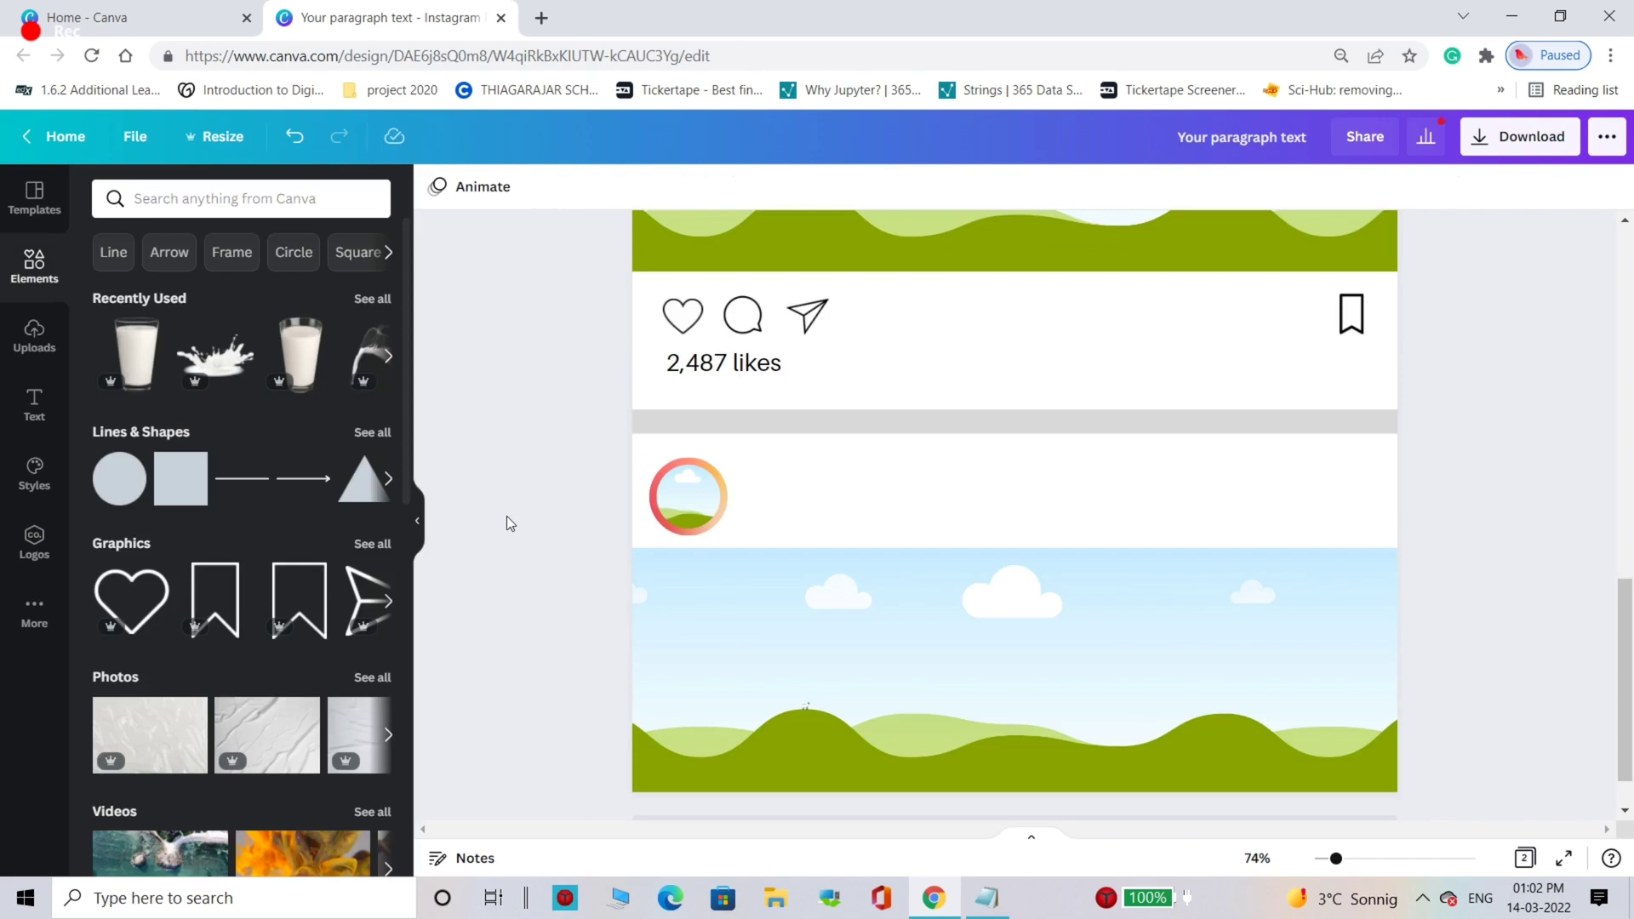
pyautogui.click(38, 340)
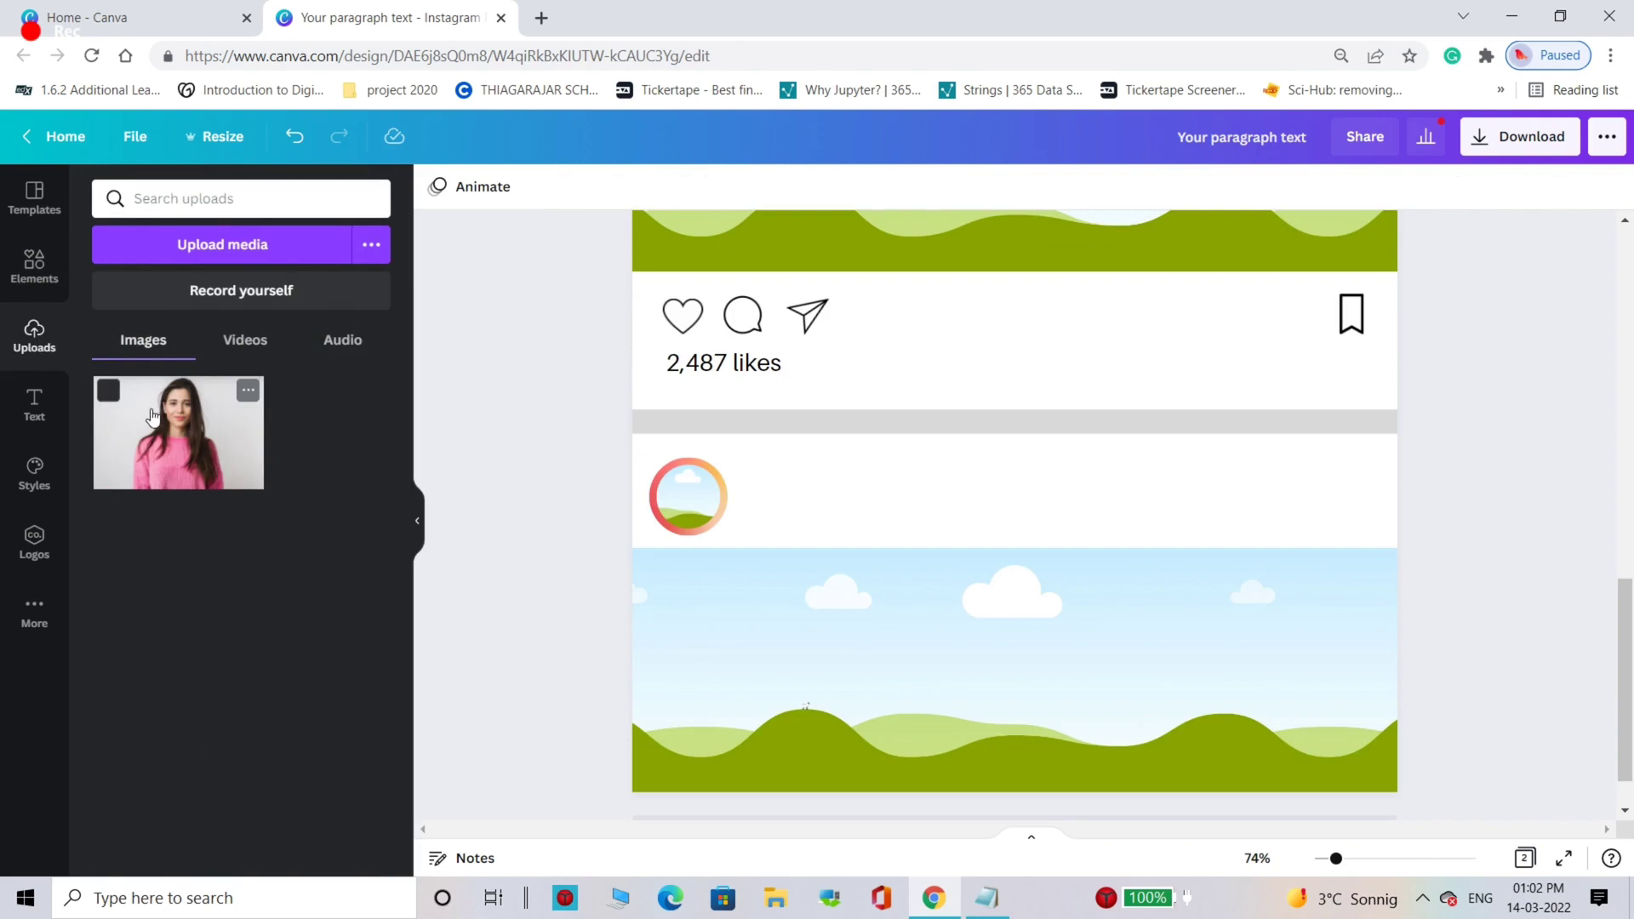
pyautogui.click(184, 446)
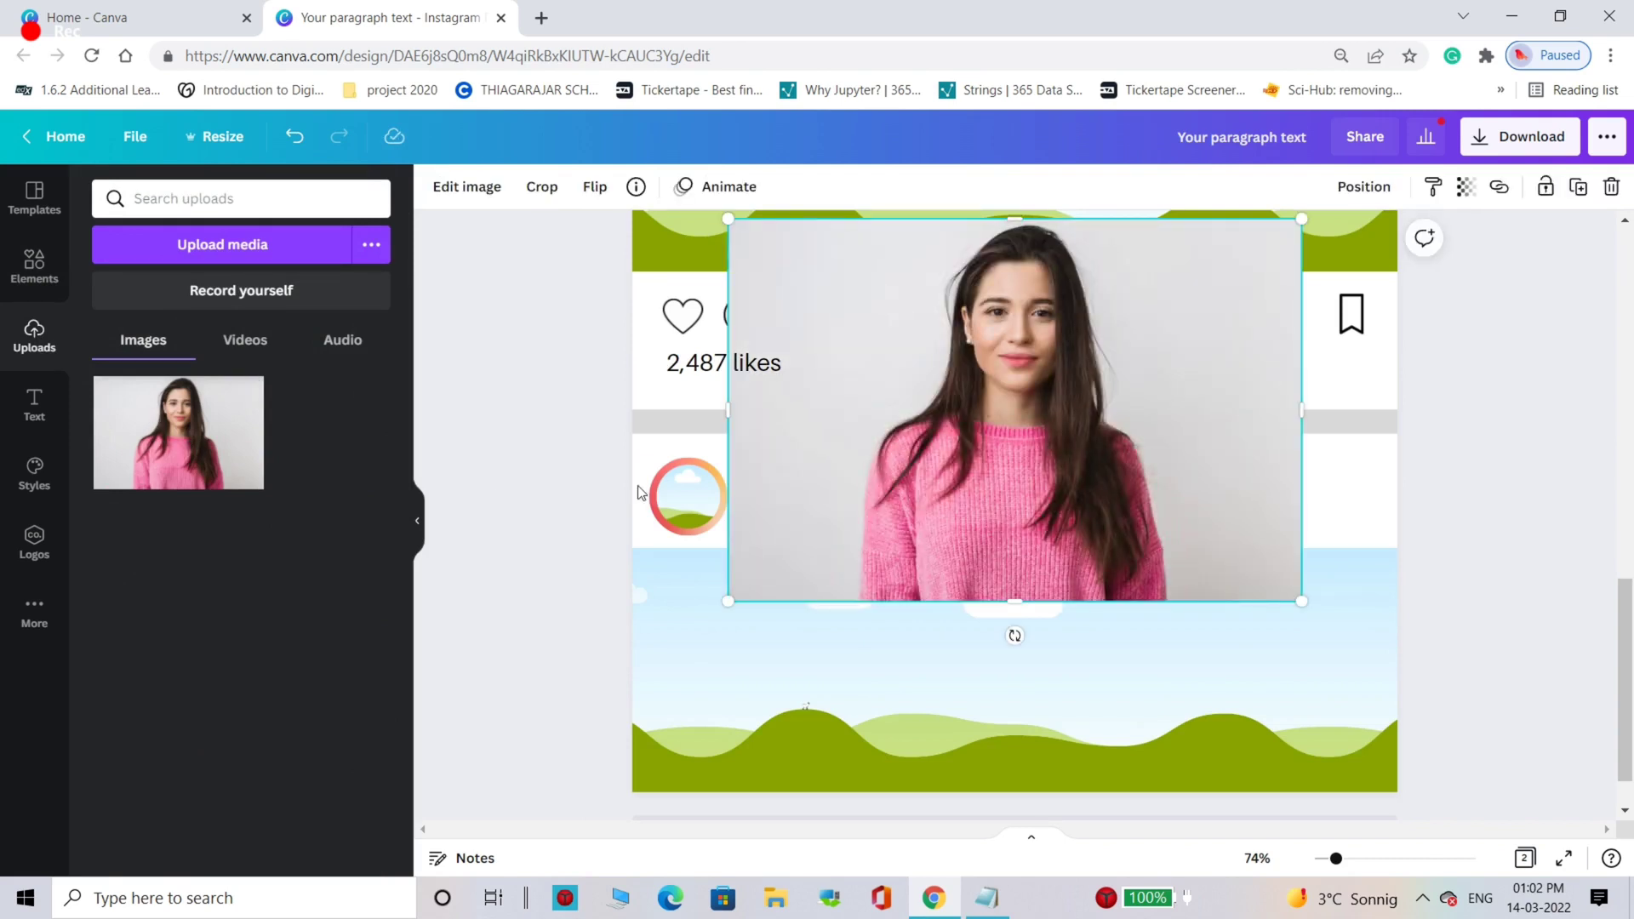
pyautogui.moveTo(1280, 241); pyautogui.dragTo(893, 496)
pyautogui.moveTo(809, 525); pyautogui.dragTo(712, 497)
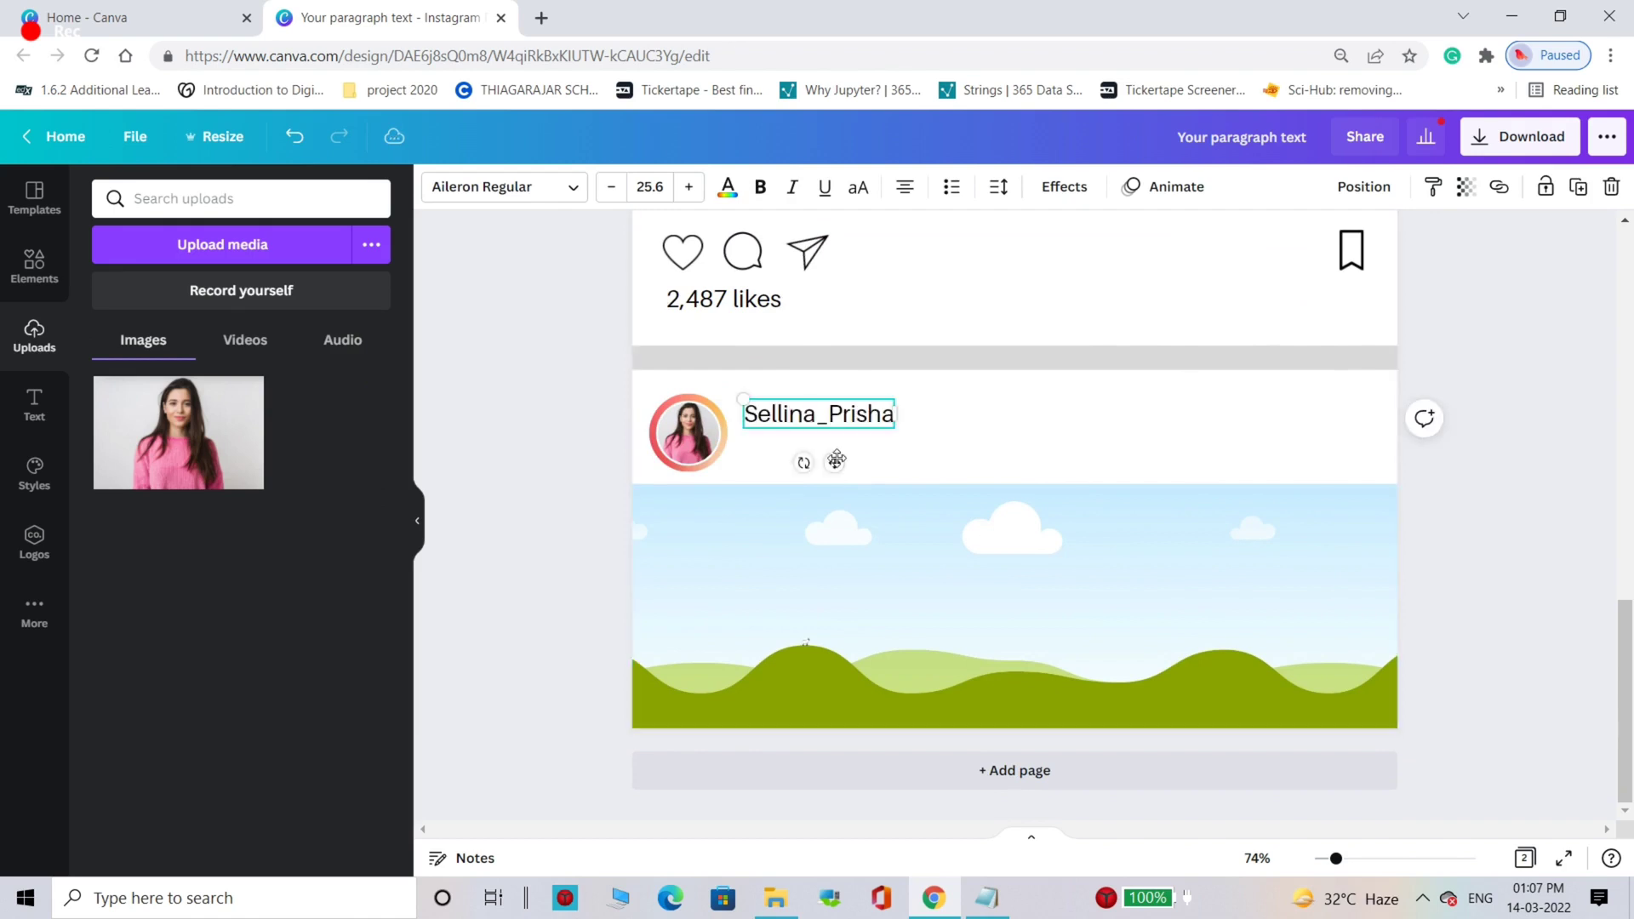
# Step: Add the location text "Helsenki, Finland" at size 18.9 directly beneath the profile name
pyautogui.click(872, 465)
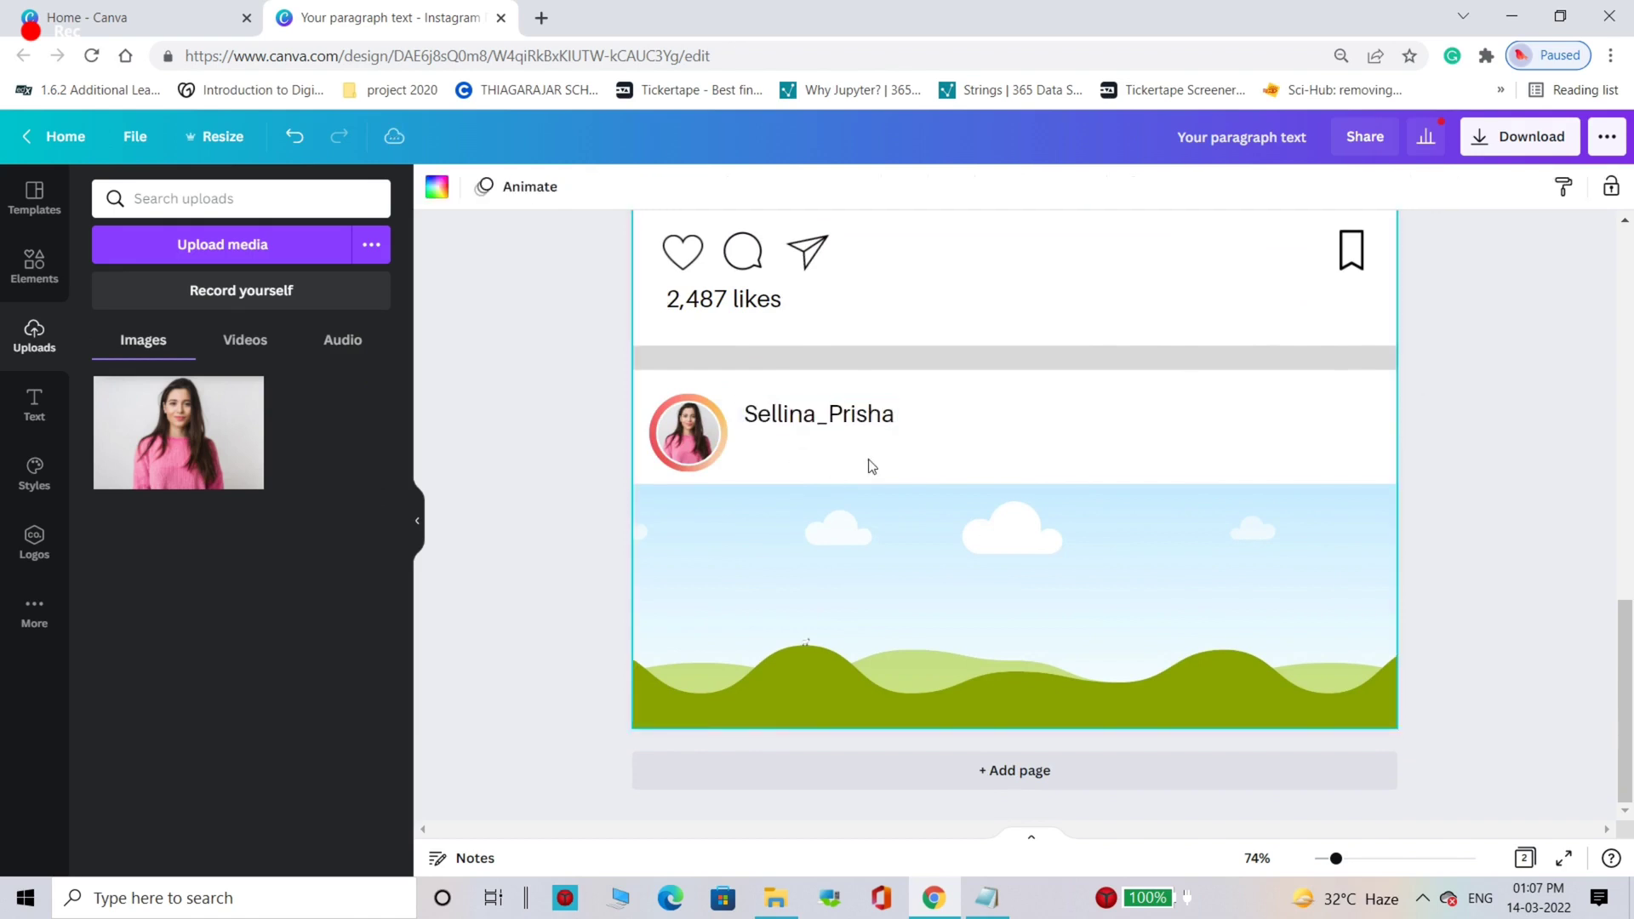
pyautogui.write('Helsenki, Finland')
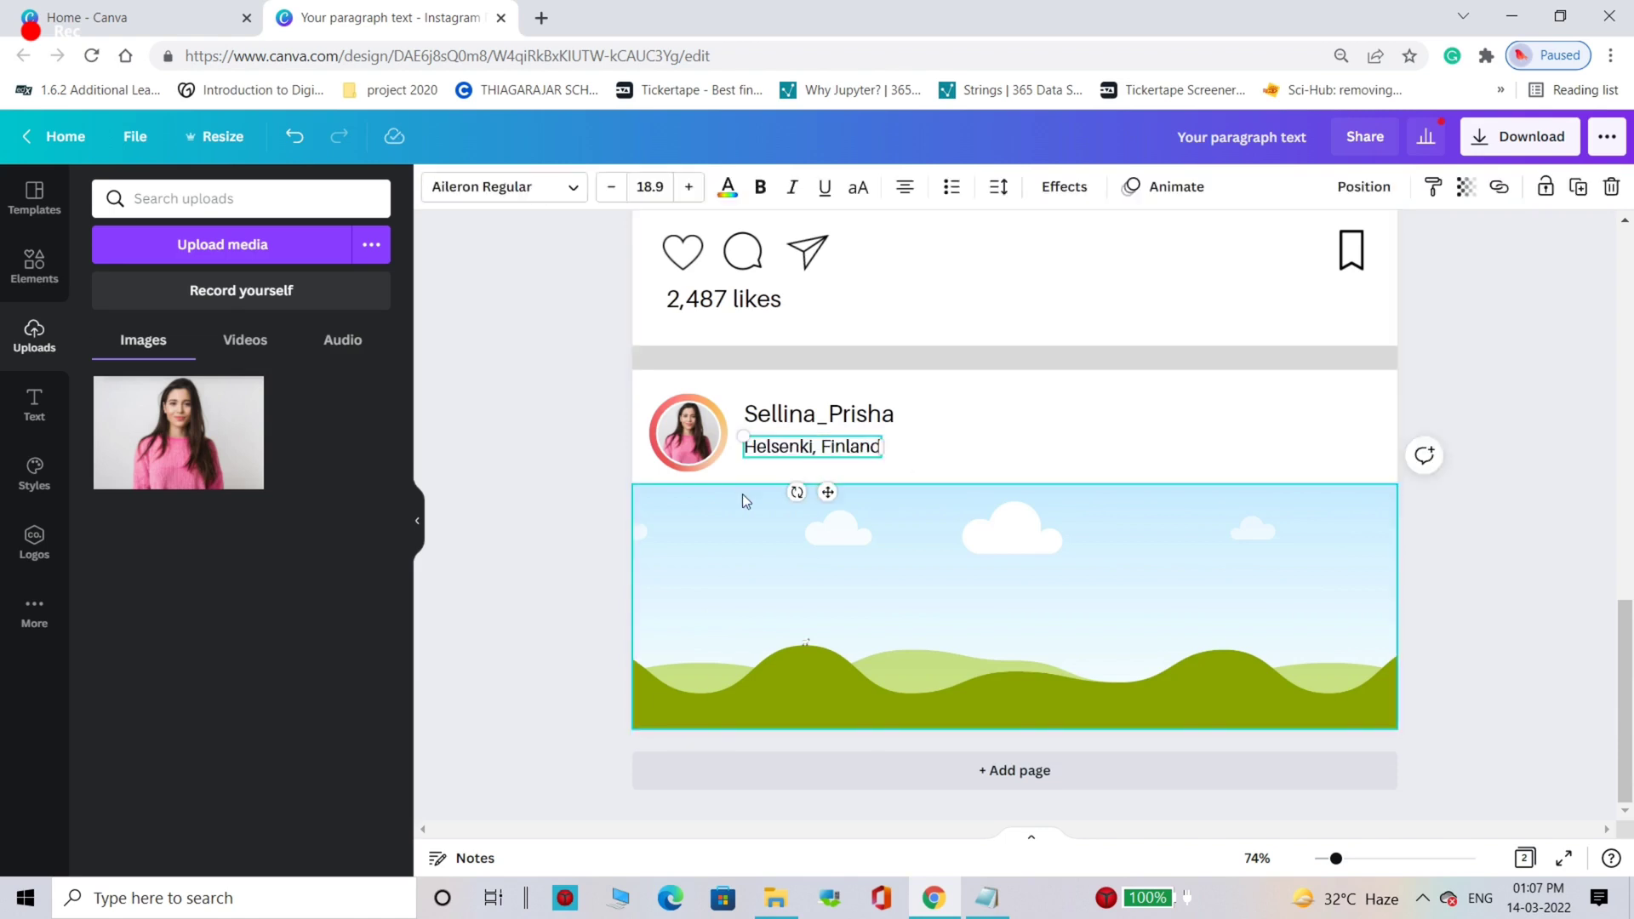
pyautogui.click(619, 523)
# Step: Search the elements for "three dots" and place a small vertical three-dot icon at the right end of the profile row
pyautogui.click(34, 263)
pyautogui.write('th')
pyautogui.click(170, 282)
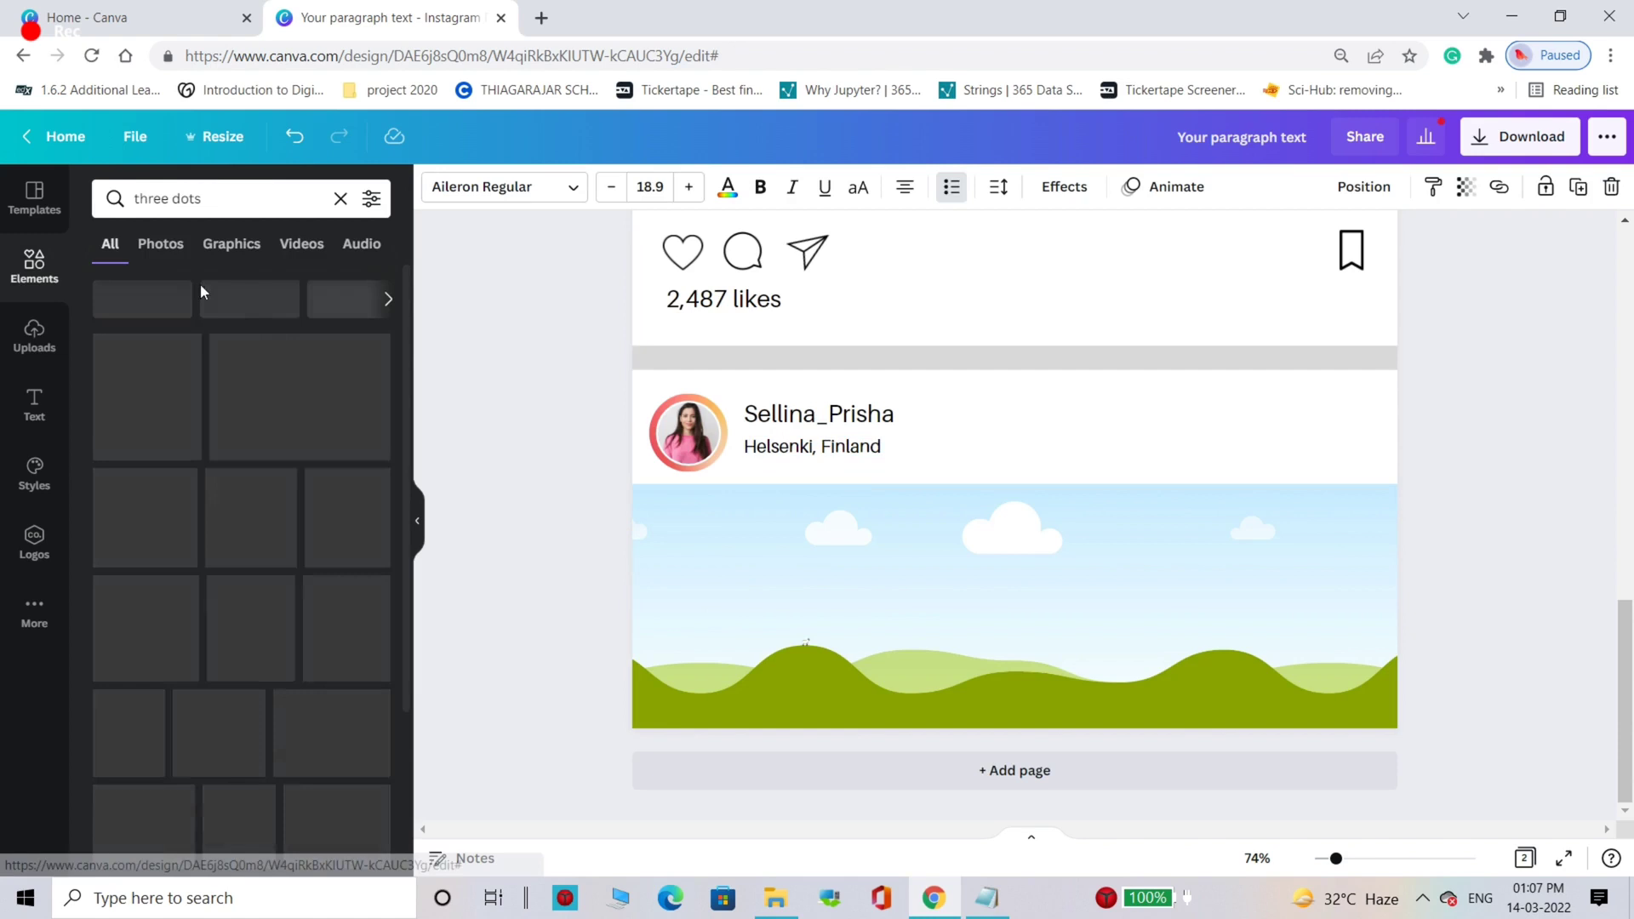
pyautogui.scroll(-4, 295, 538)
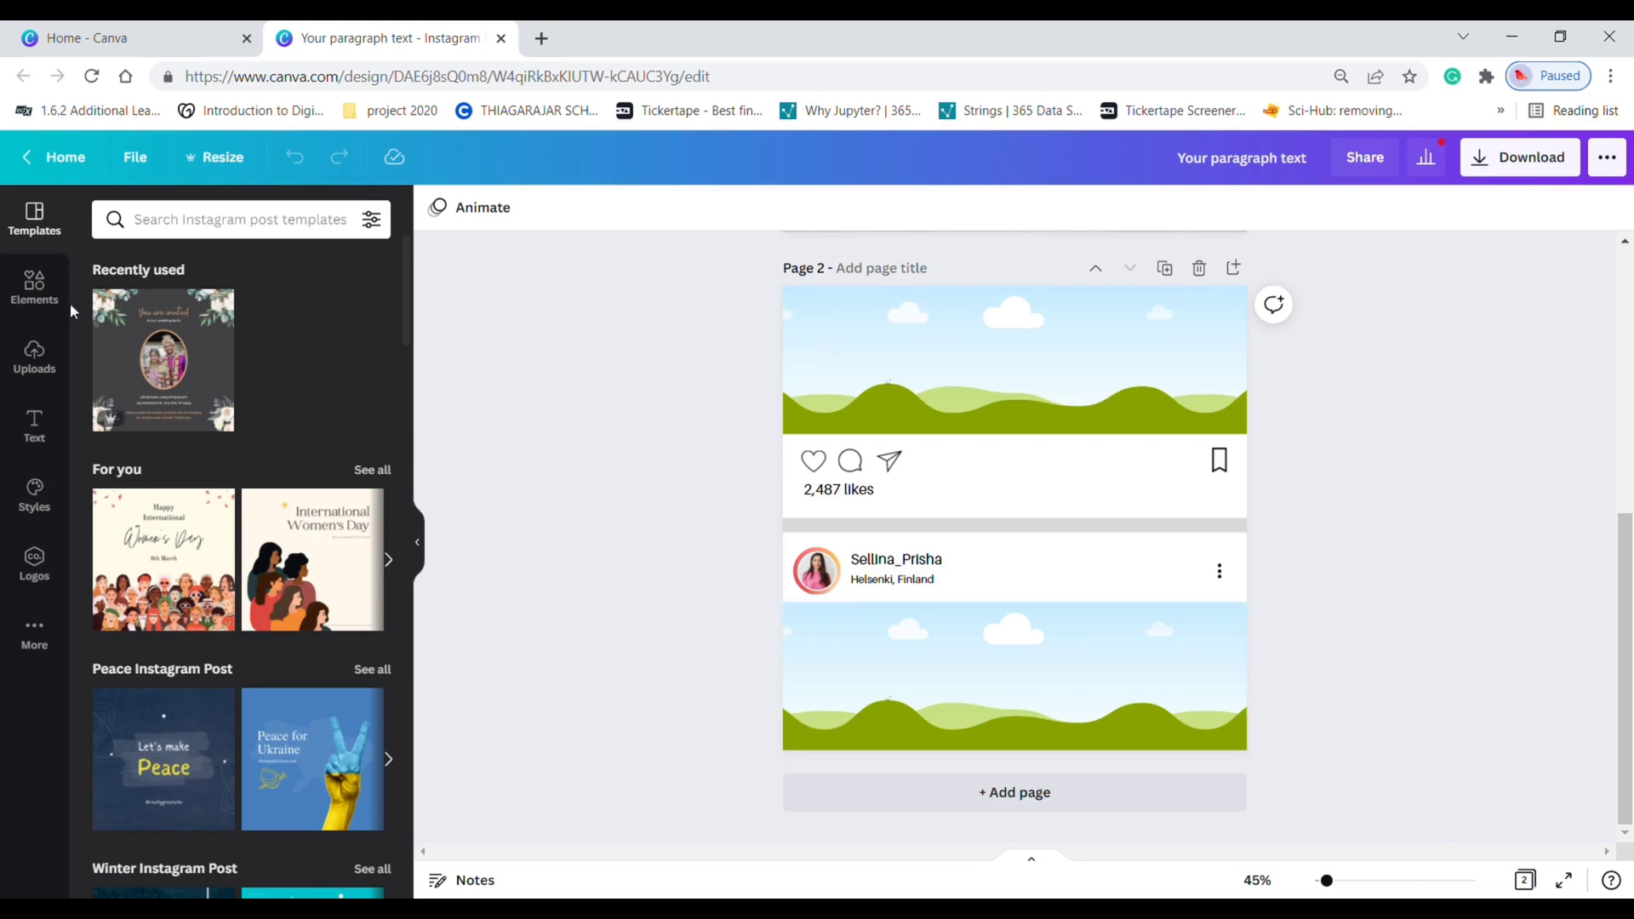
# Step: Search the elements for "cow farms", limit the results to photos and browse them for a suitable cow picture
pyautogui.click(36, 287)
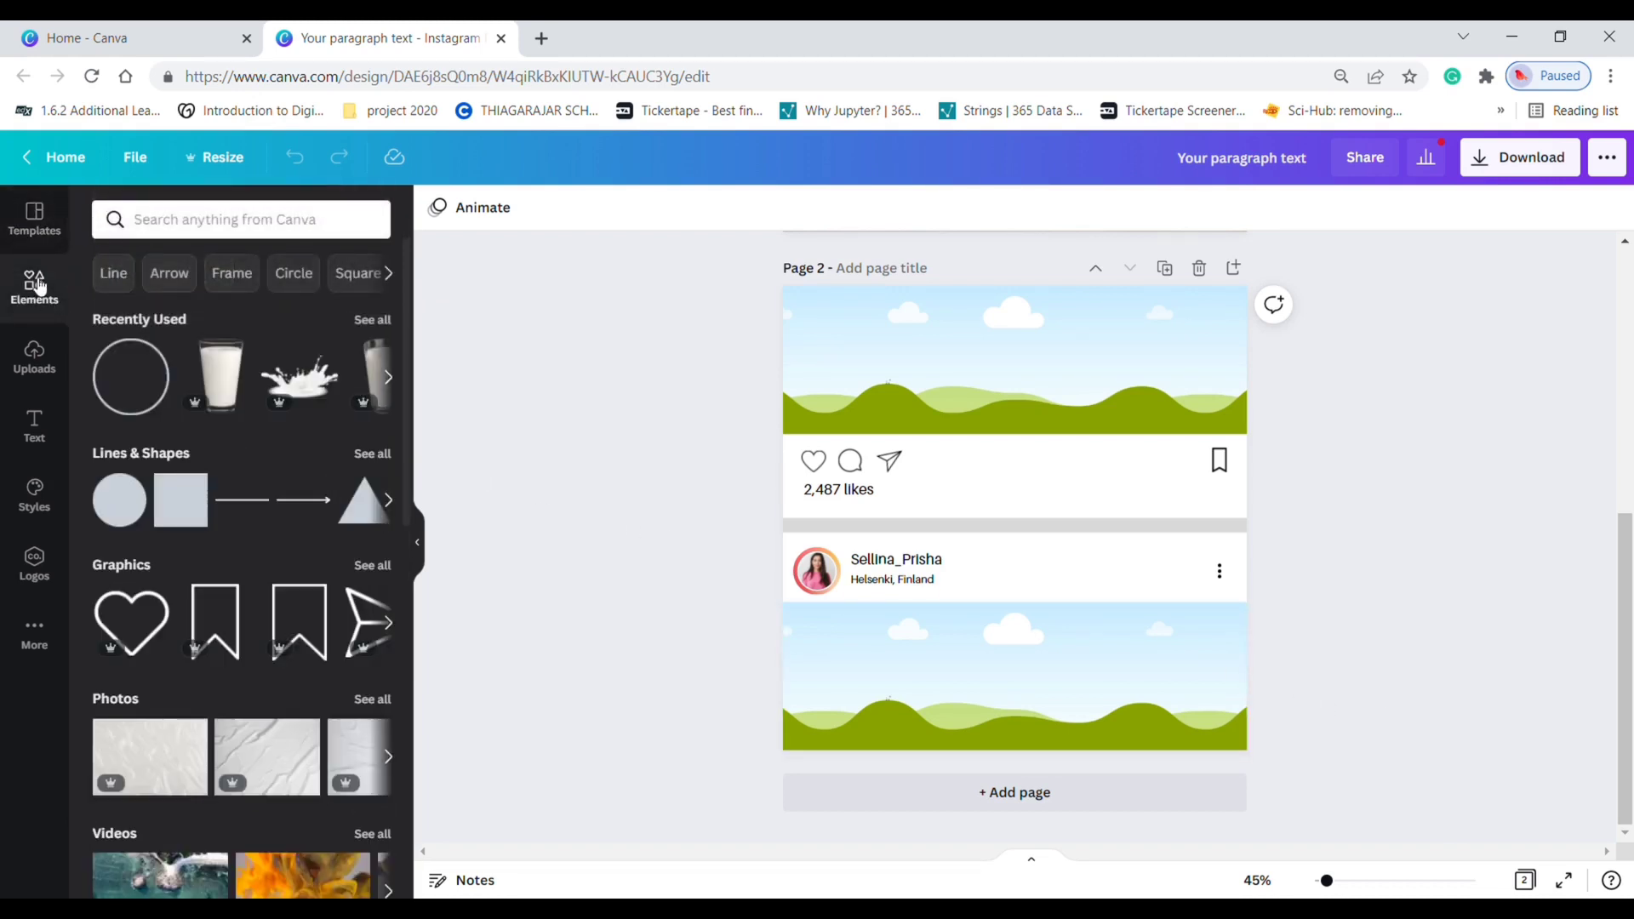
pyautogui.click(149, 216)
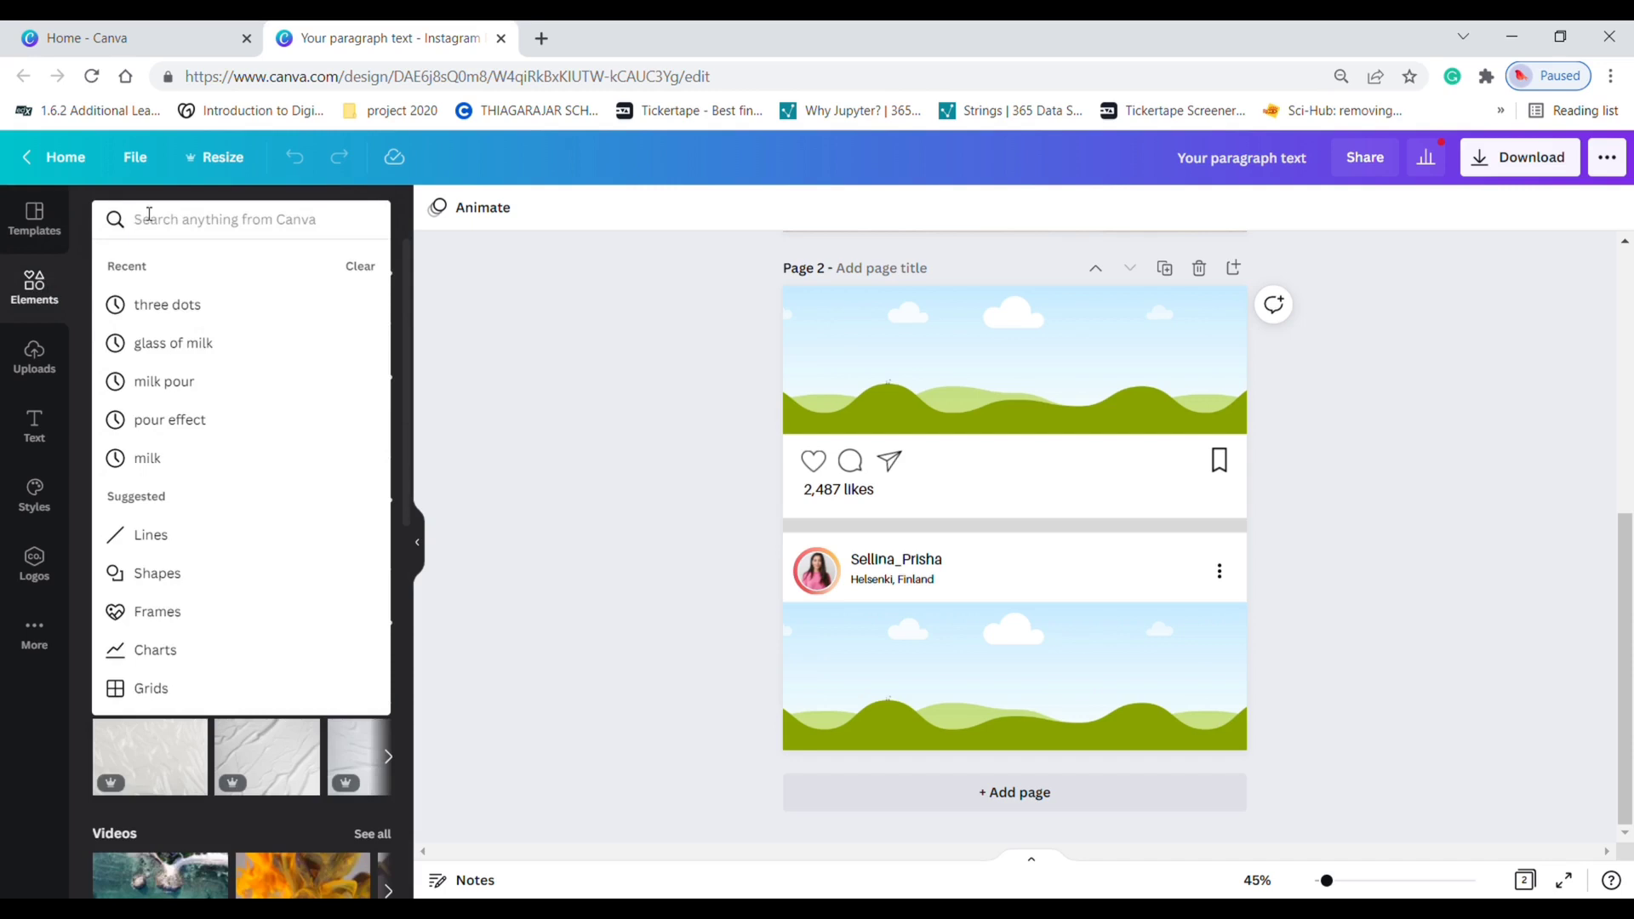
pyautogui.write('cow farms')
pyautogui.press('Return')
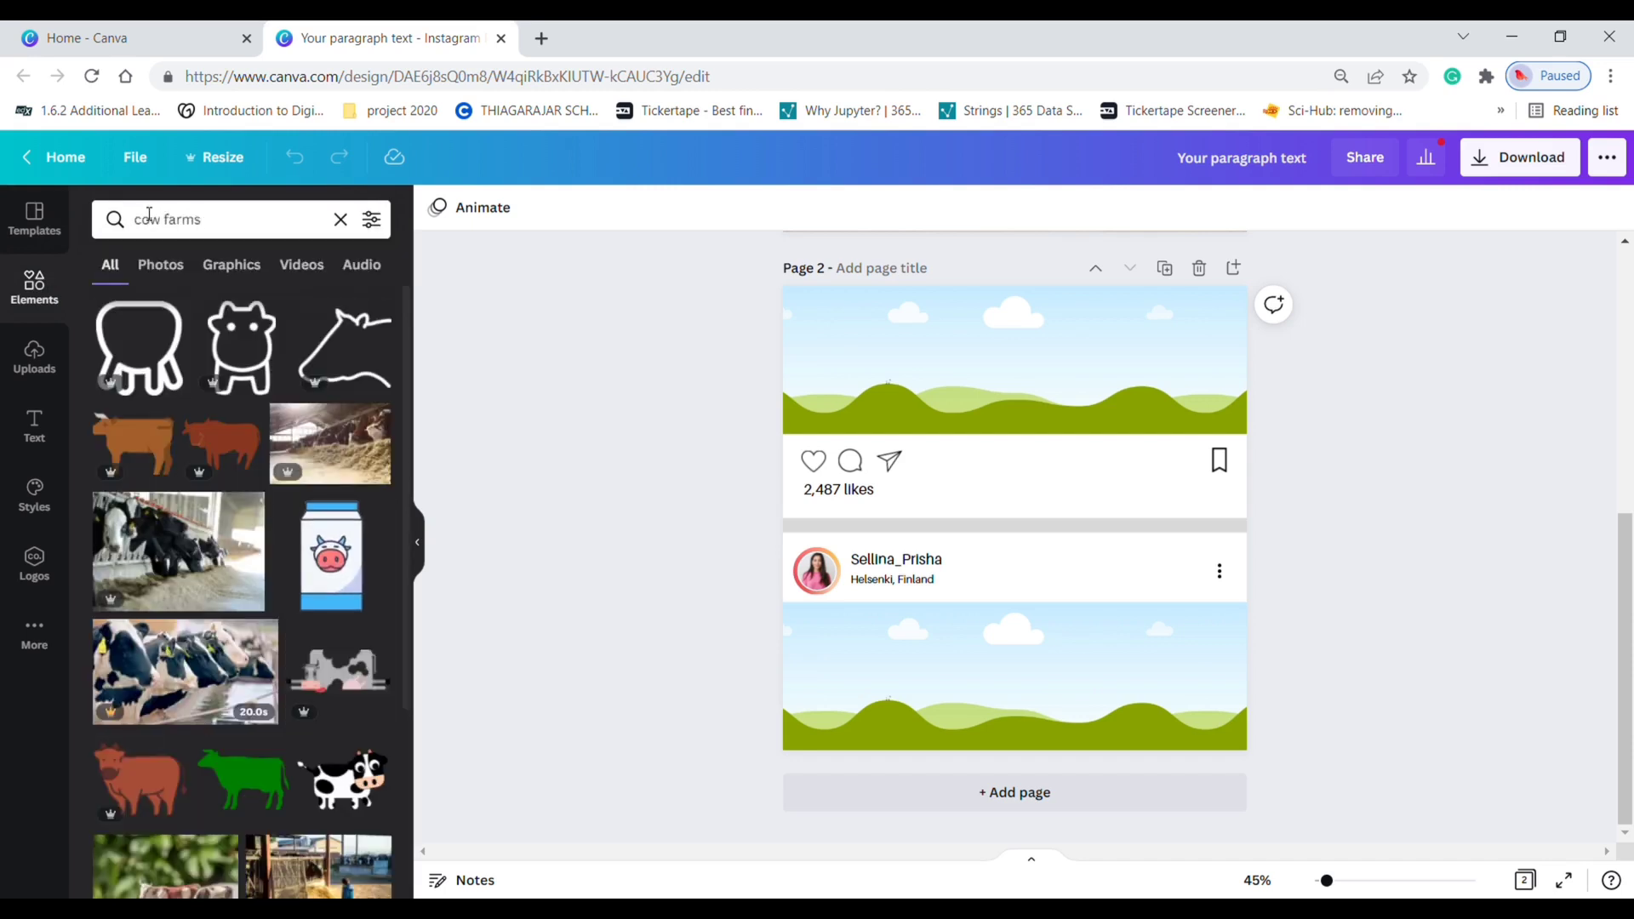
pyautogui.click(175, 272)
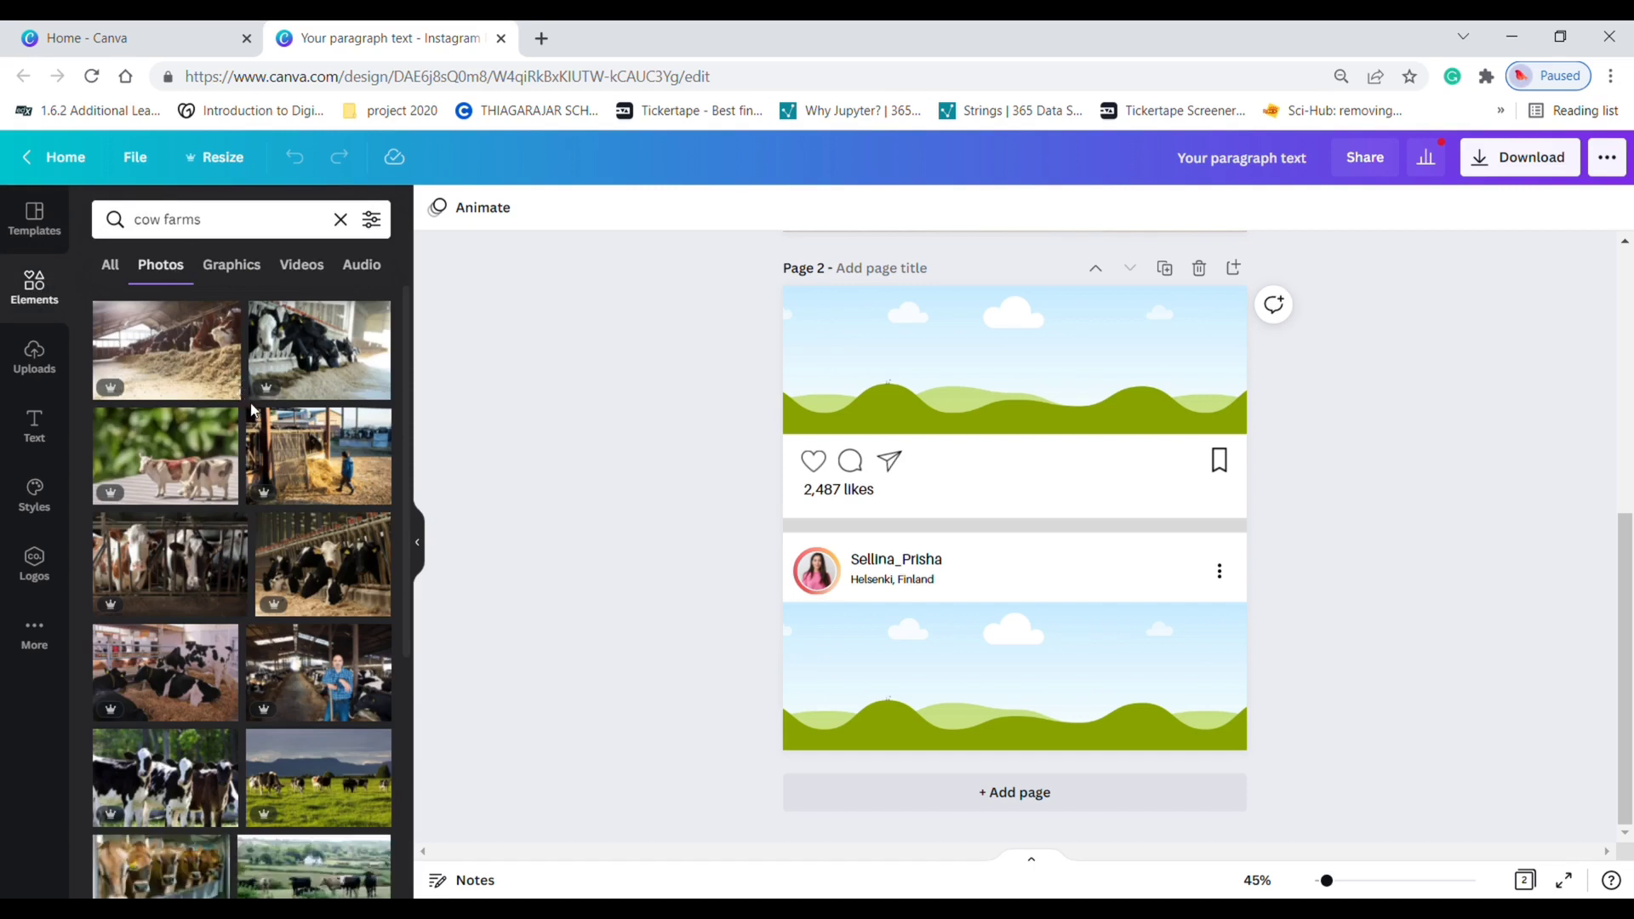
pyautogui.scroll(-3, 252, 410)
pyautogui.scroll(-1, 252, 411)
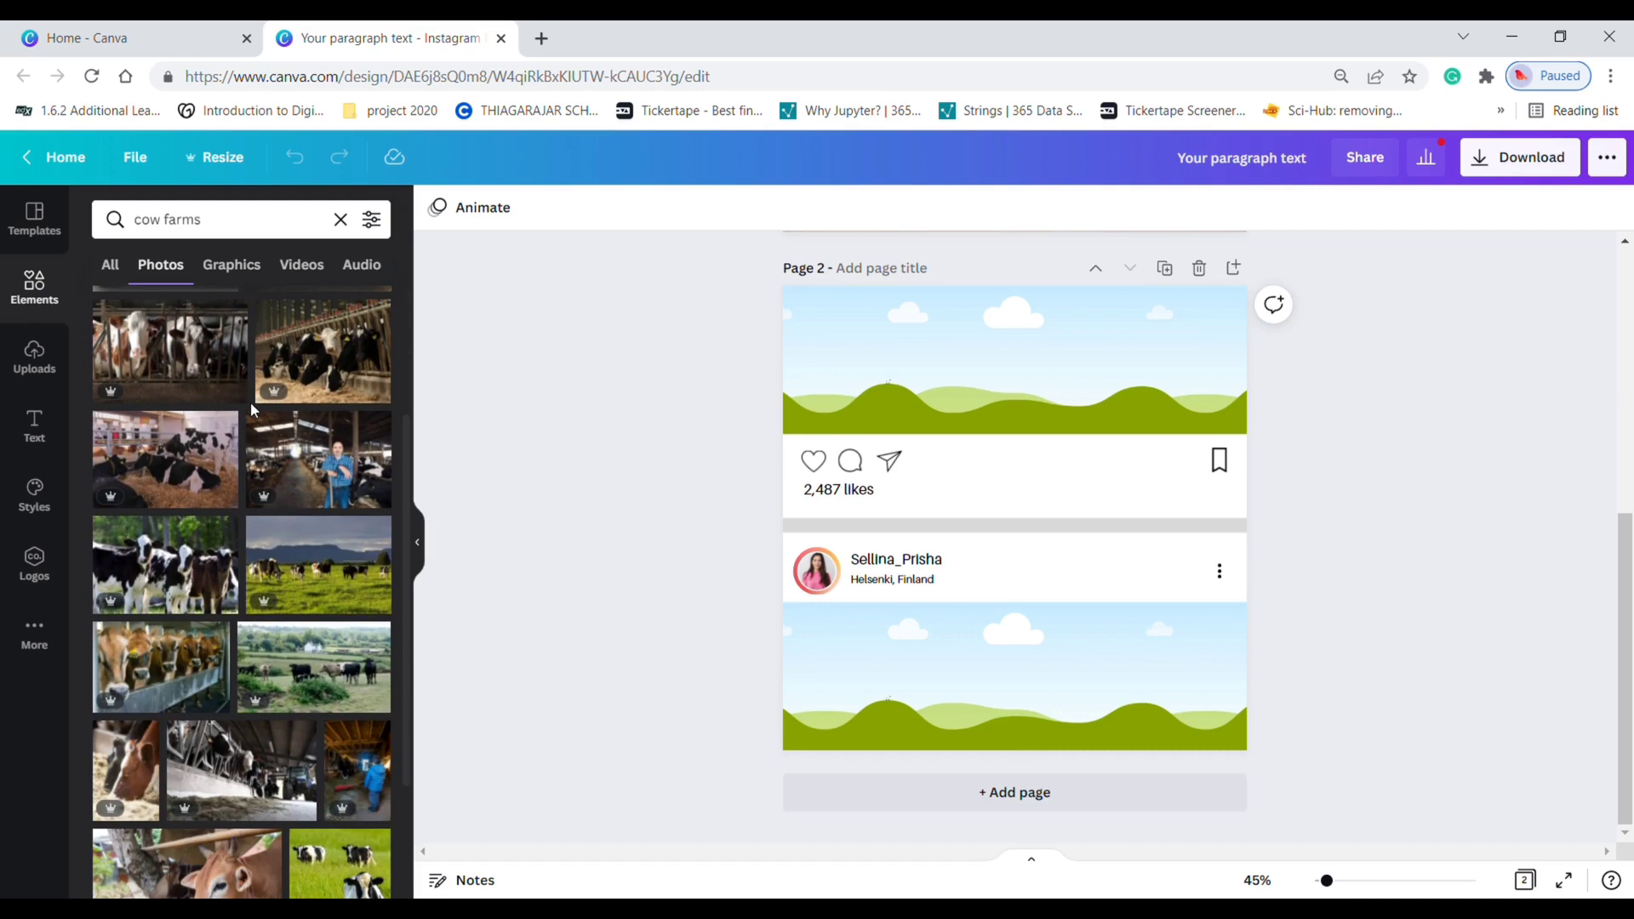
pyautogui.scroll(-6, 252, 406)
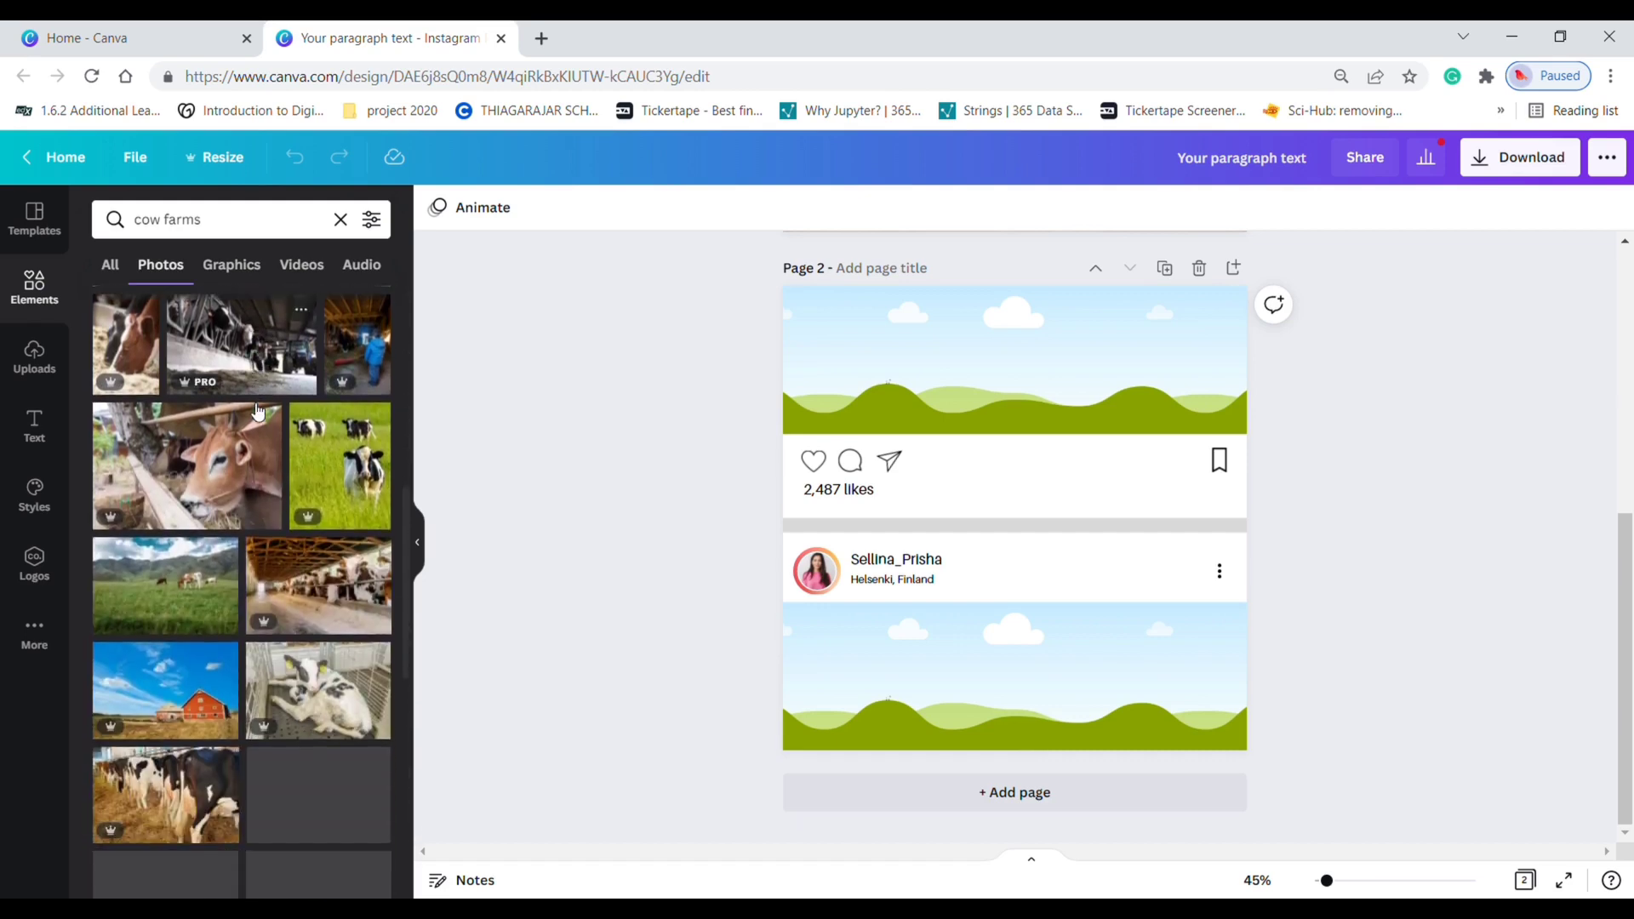
pyautogui.scroll(-2, 259, 412)
# Step: Open freepik.com in a new browser tab and search it for "cow farms"
pyautogui.click(541, 38)
pyautogui.write('f')
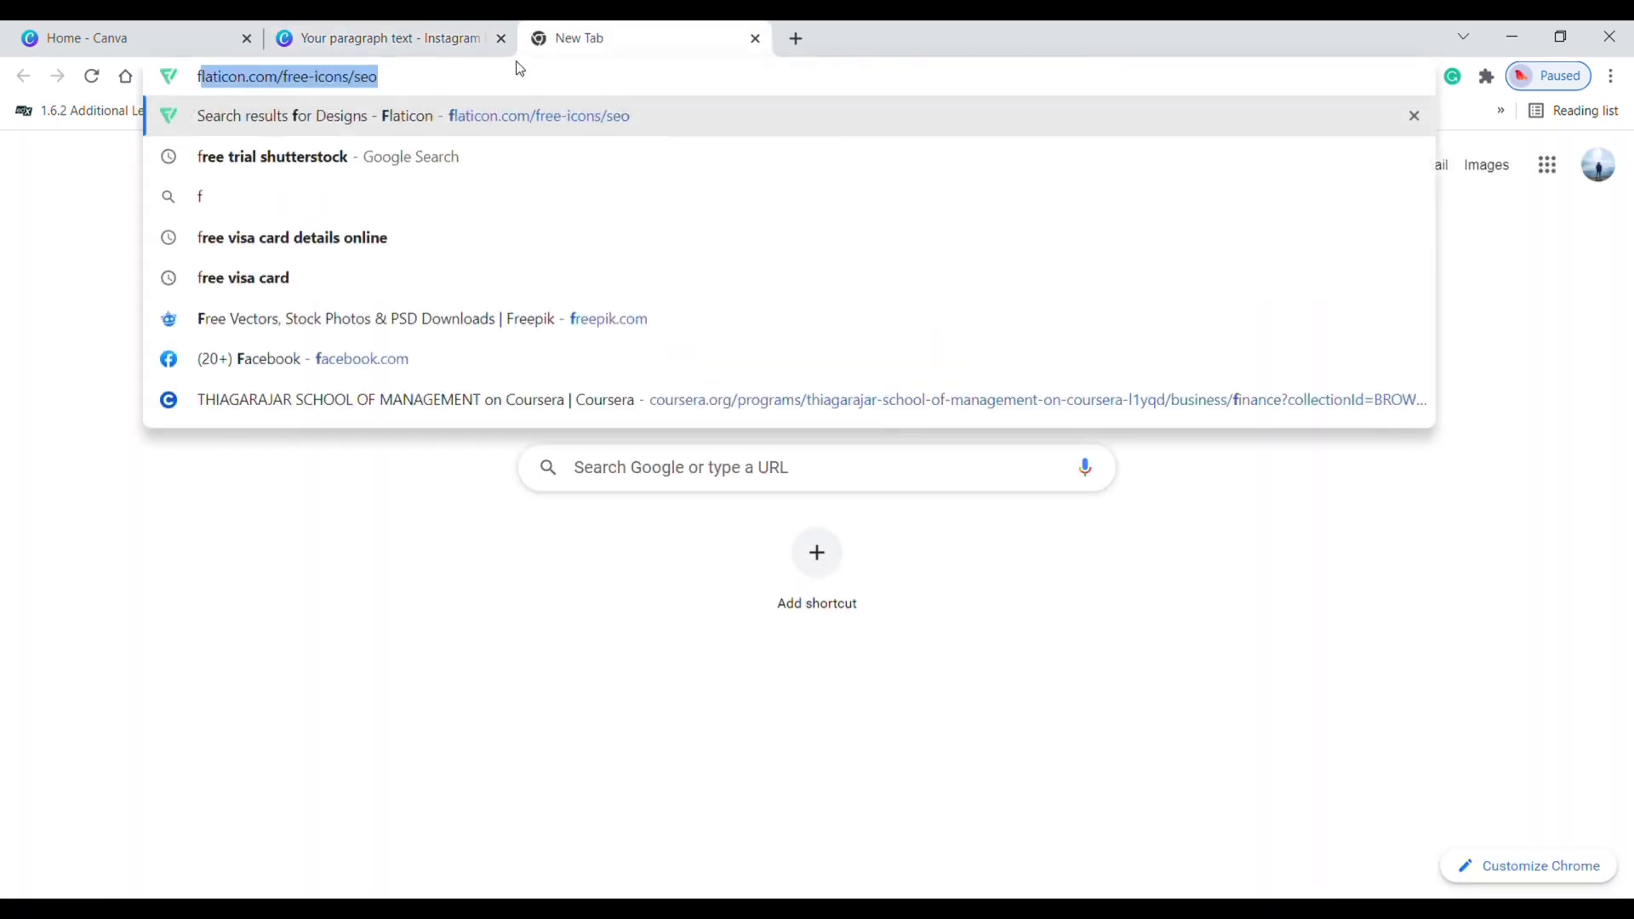
pyautogui.write('reepik.com')
pyautogui.press('Return')
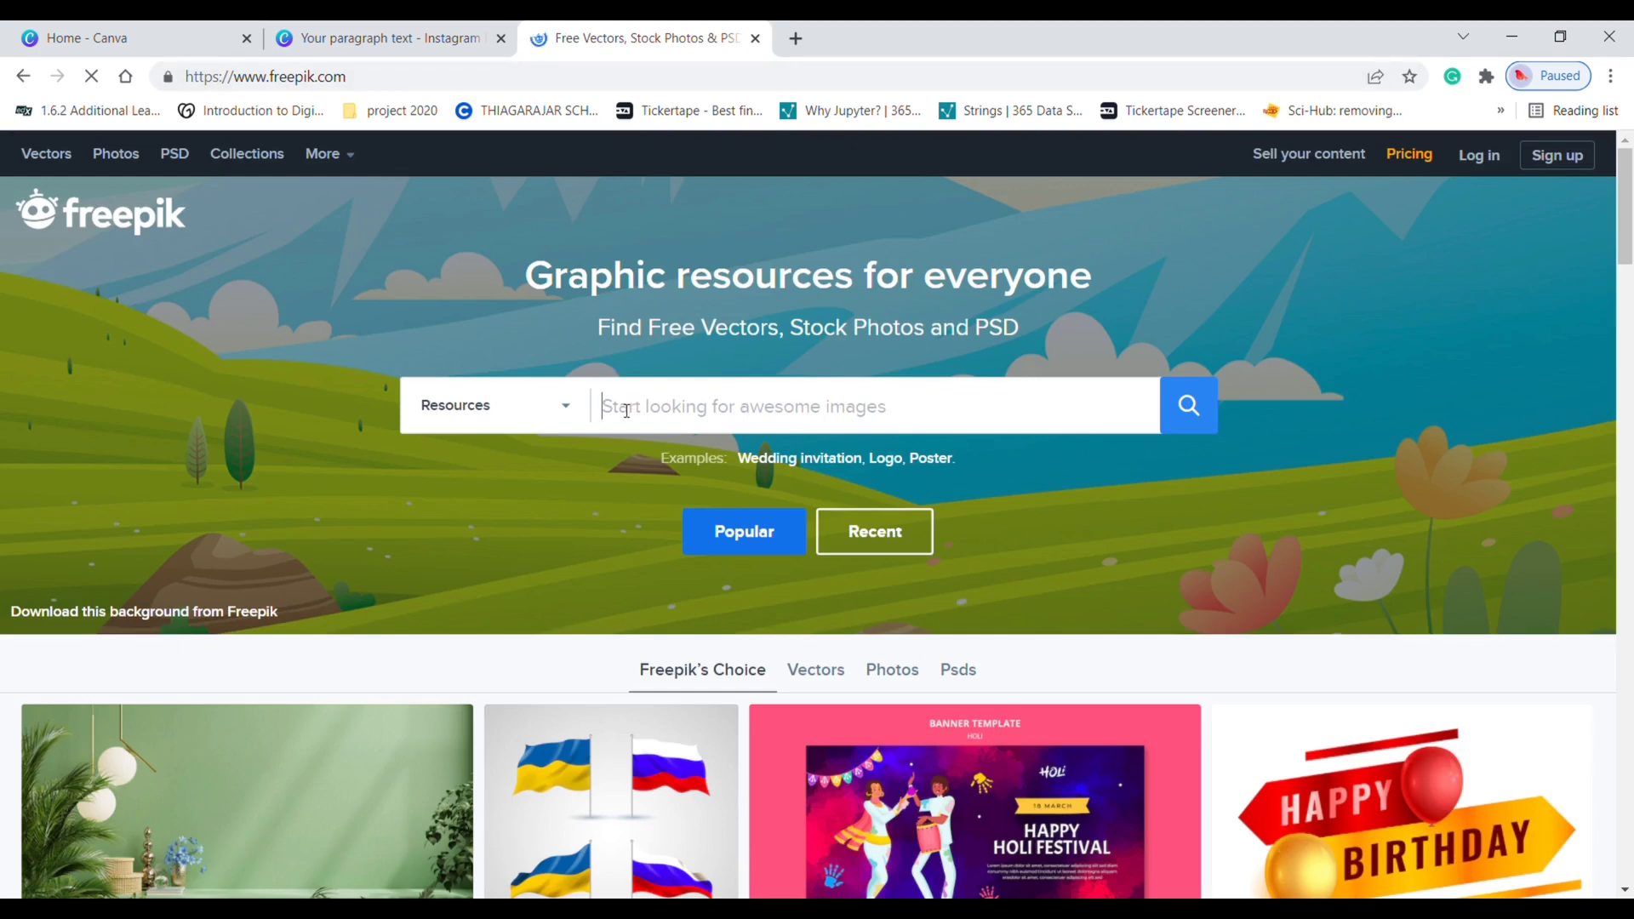
pyautogui.write('cow farms')
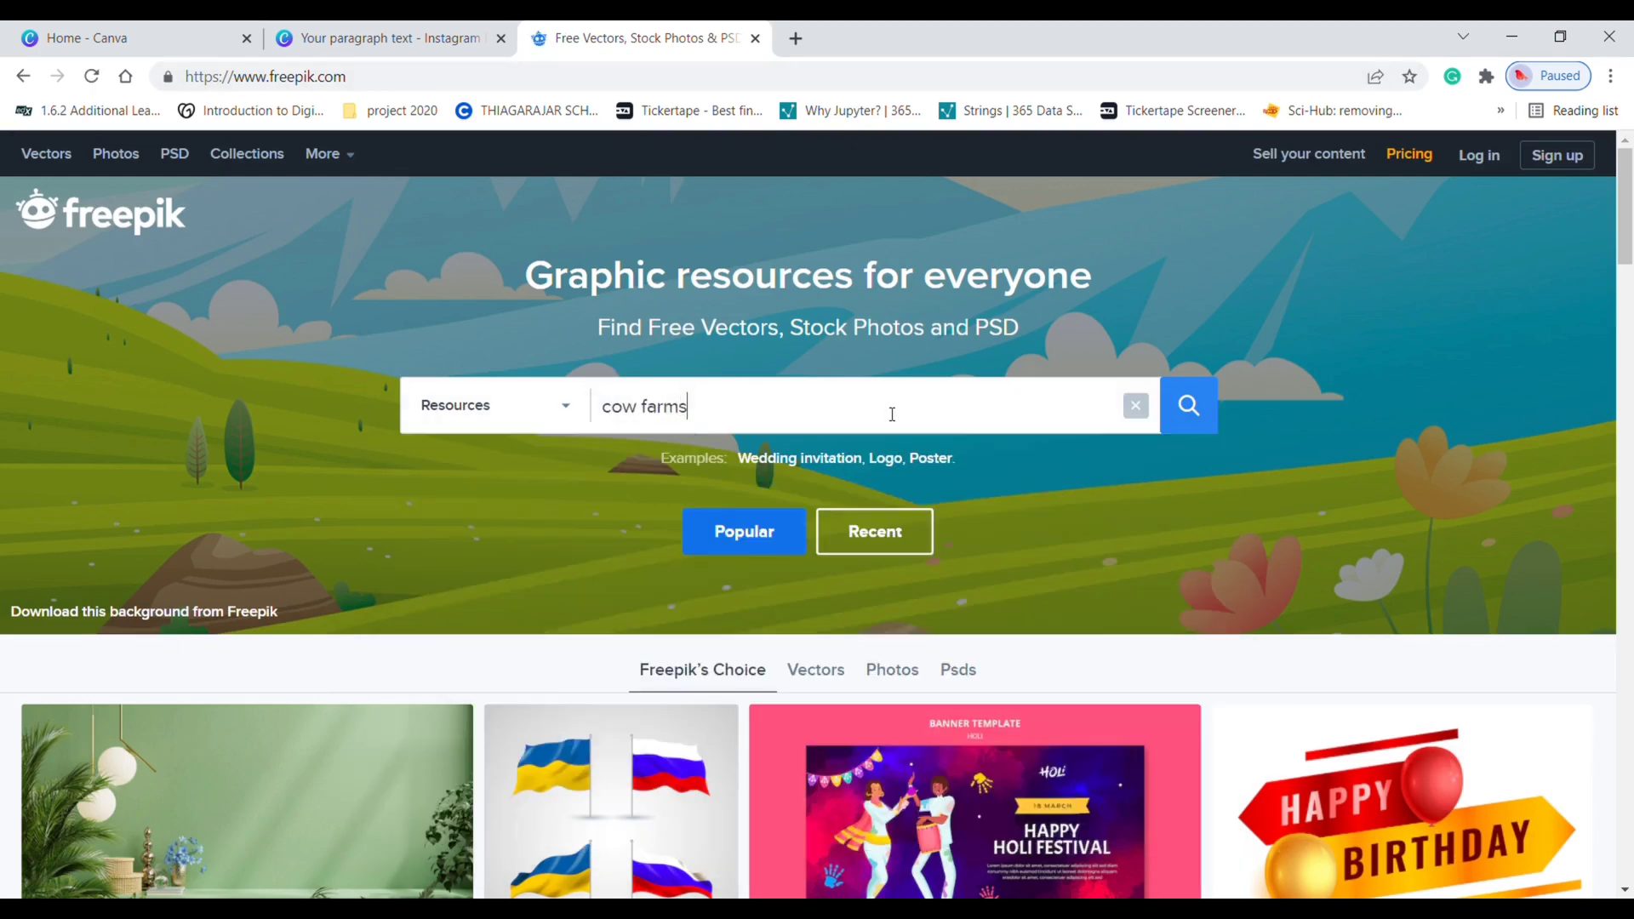
pyautogui.press('Return')
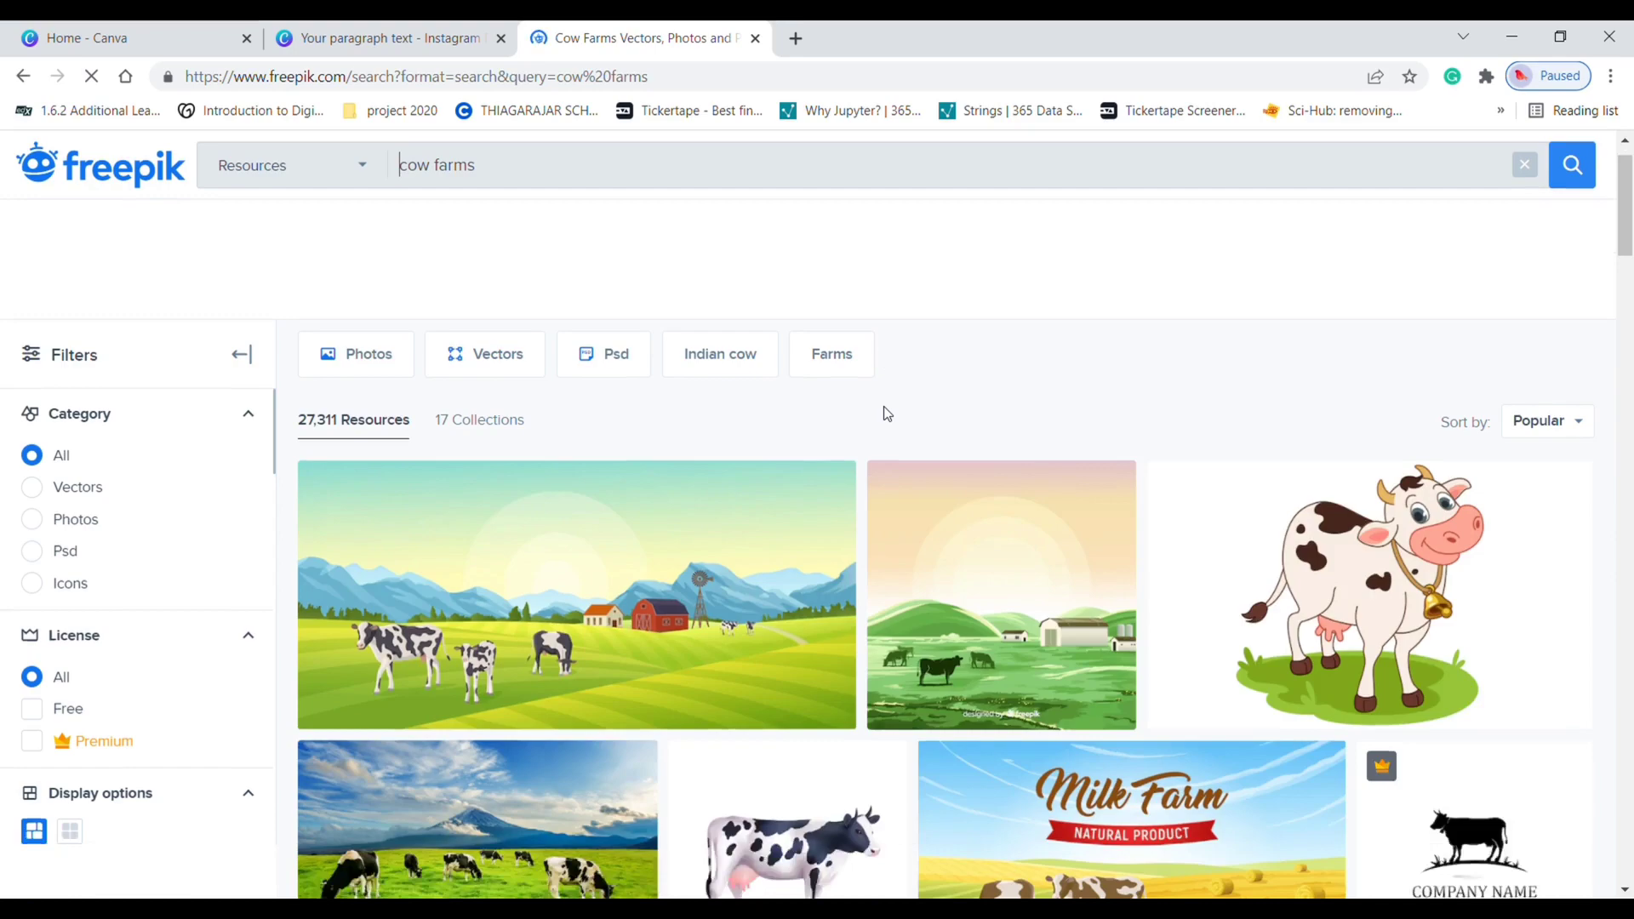
# Step: Review the attribution instructions for the photo of black-and-white cows on a green field and download it for free
pyautogui.scroll(-4, 891, 416)
pyautogui.scroll(-10, 891, 415)
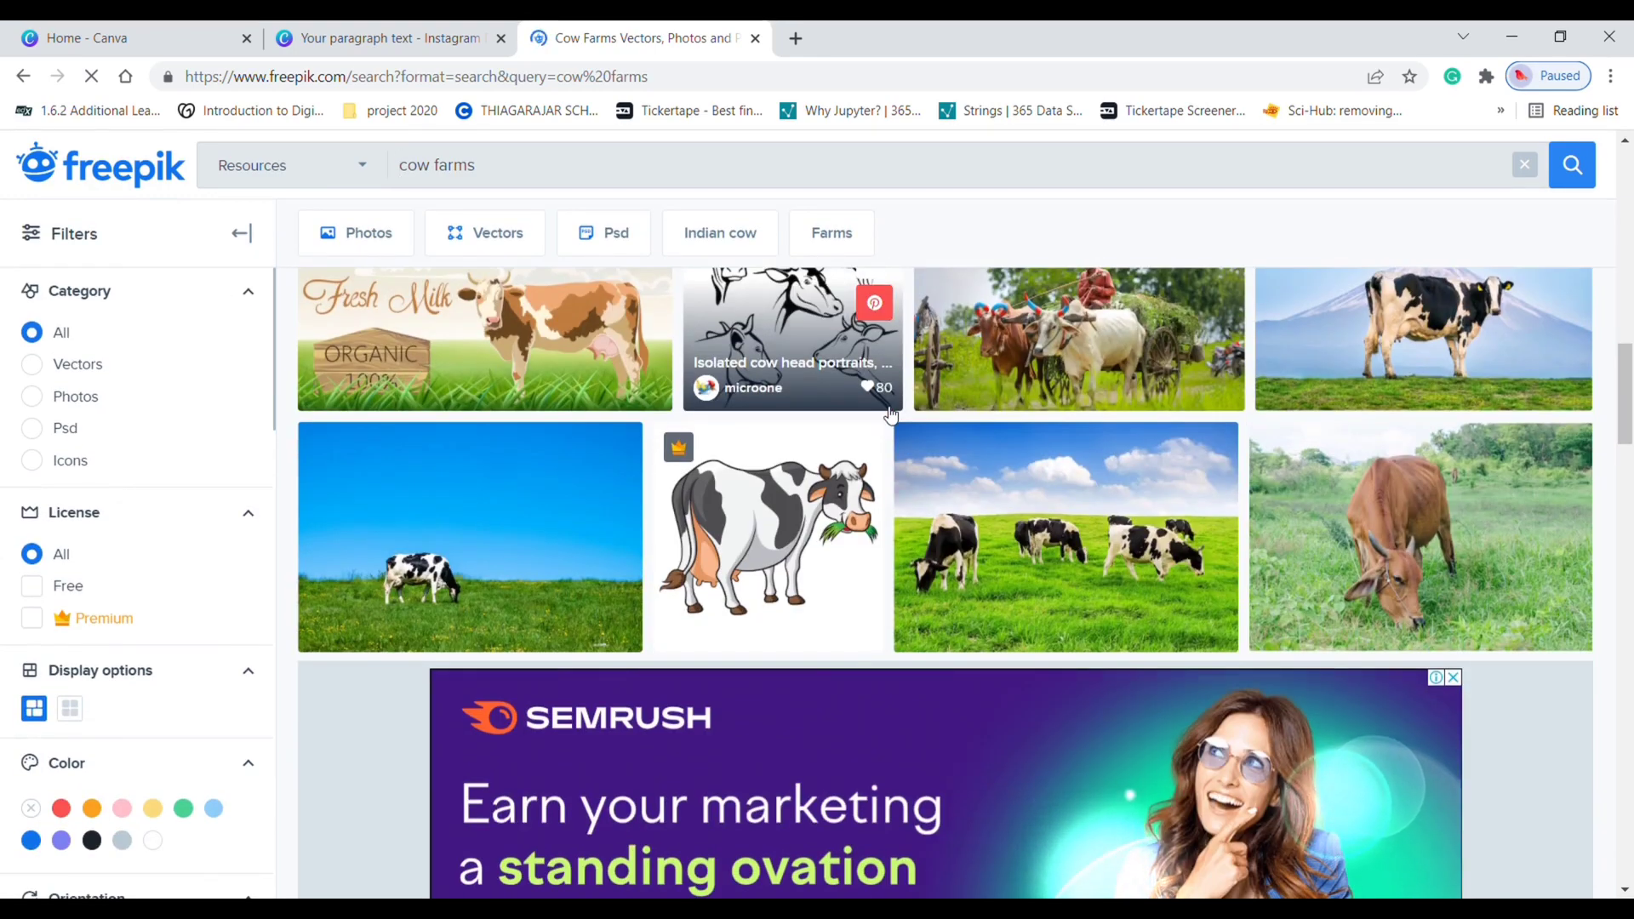
pyautogui.click(1038, 507)
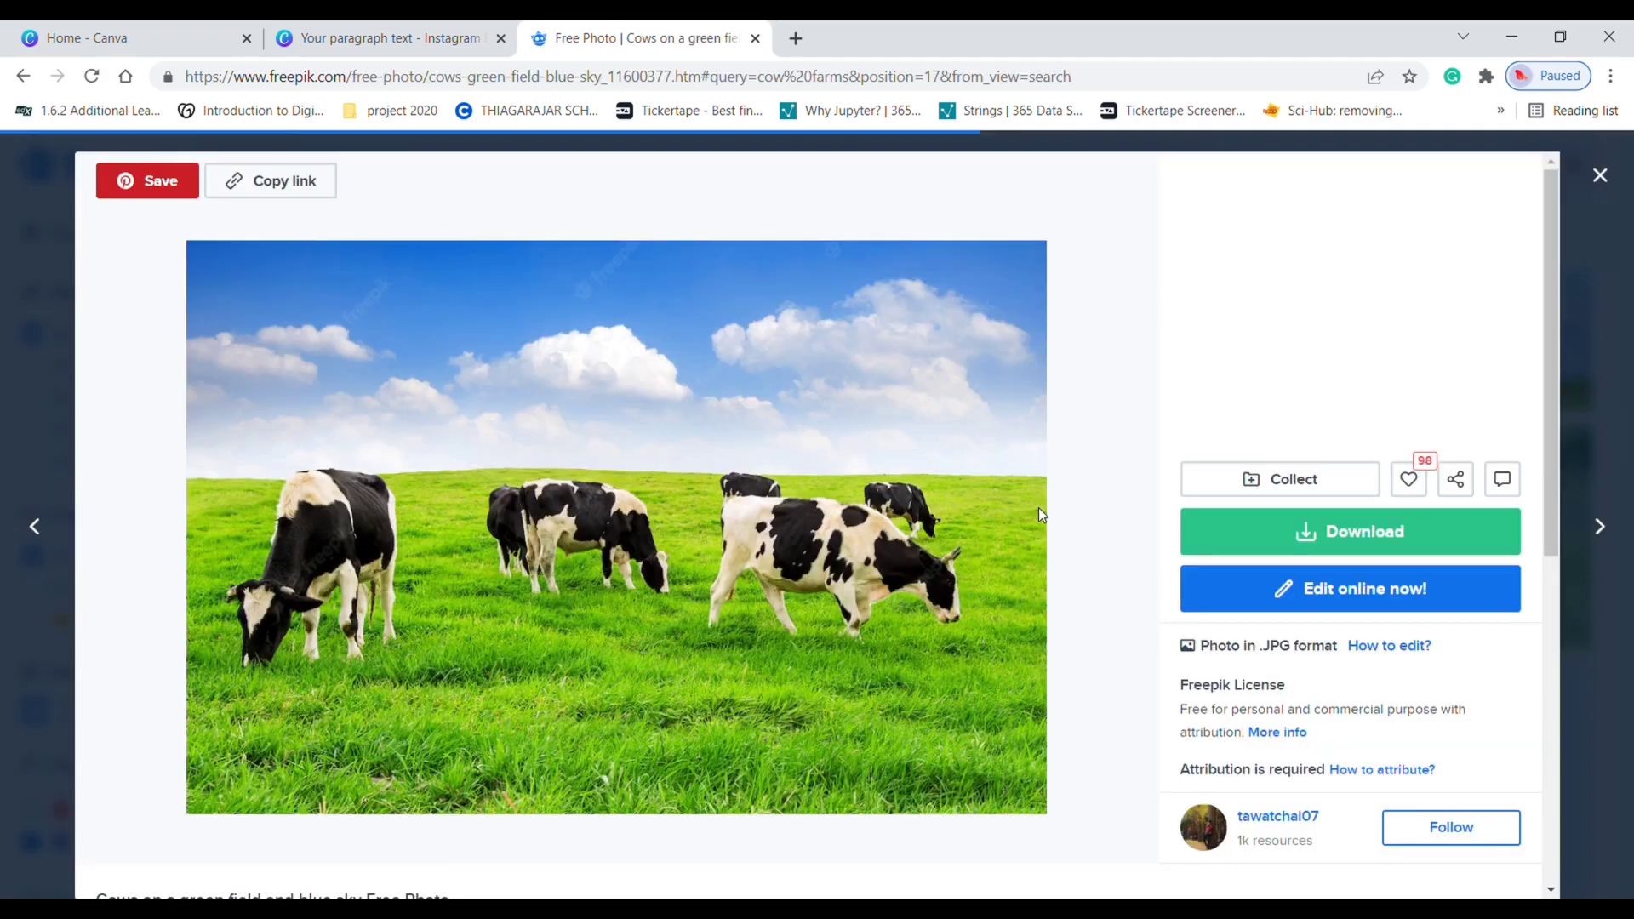
pyautogui.click(1266, 523)
pyautogui.click(1385, 711)
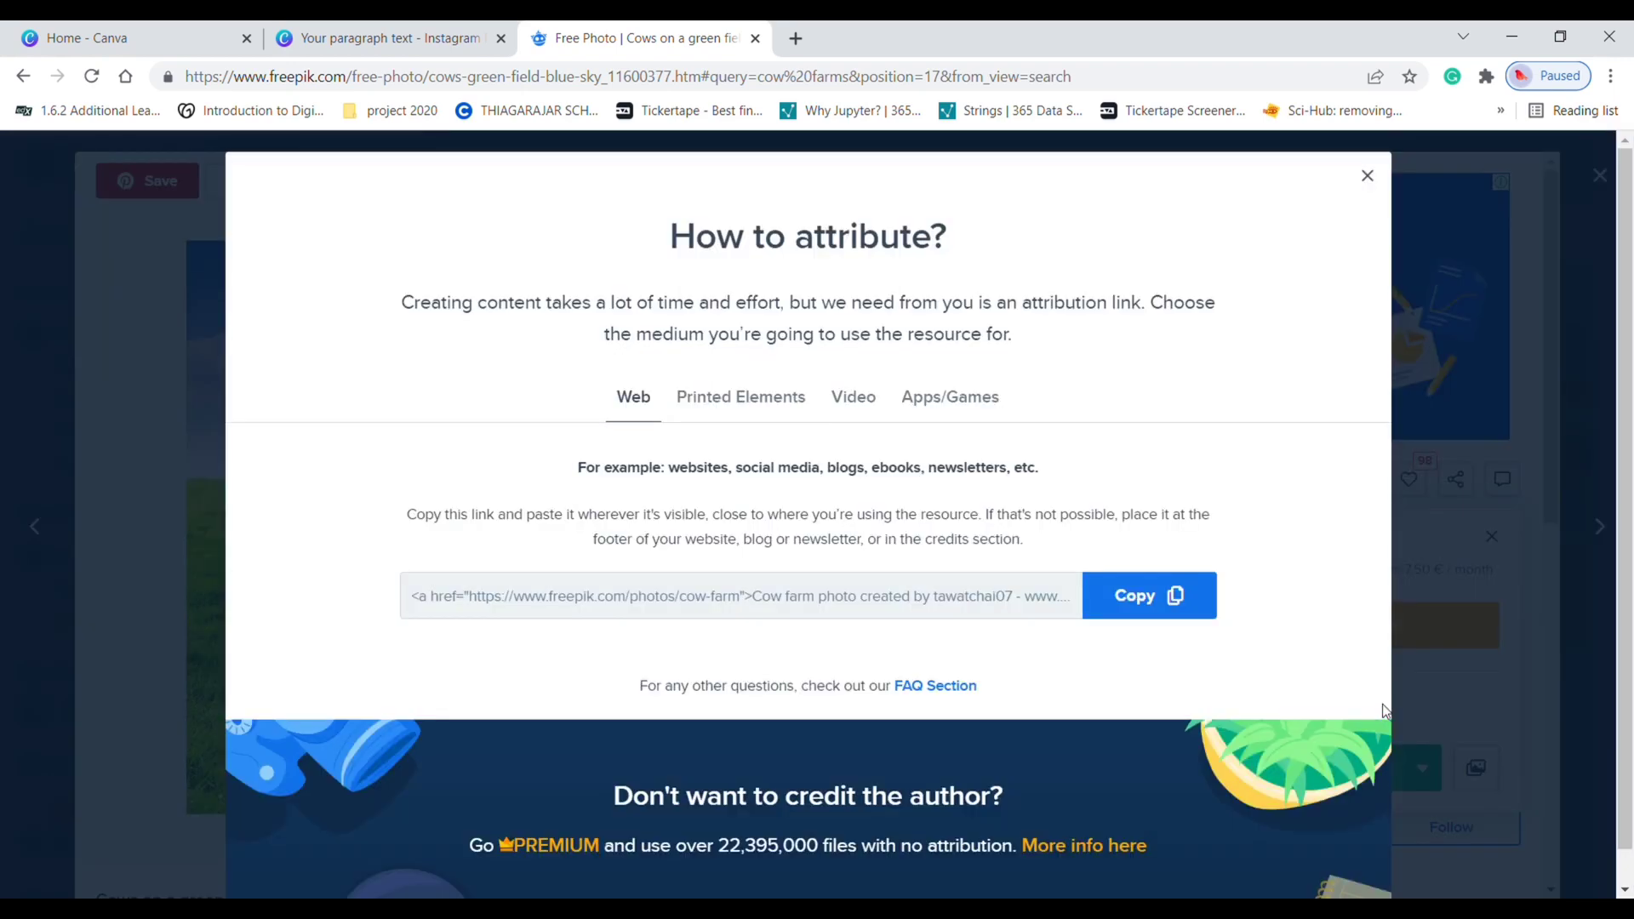
pyautogui.click(949, 396)
pyautogui.click(1368, 175)
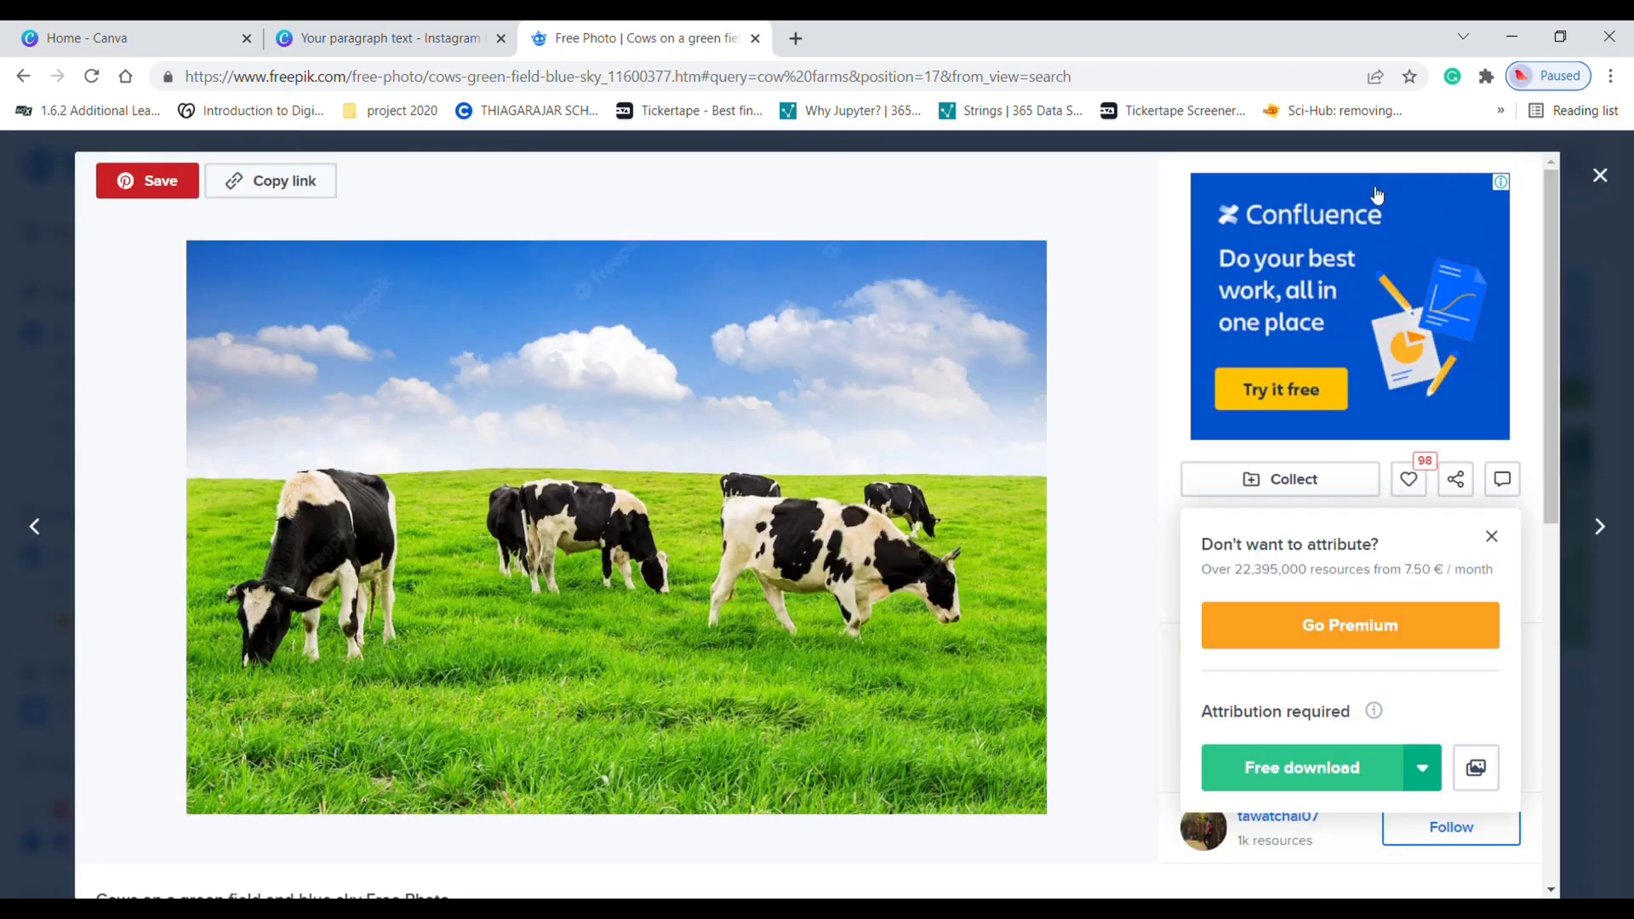
pyautogui.click(1318, 755)
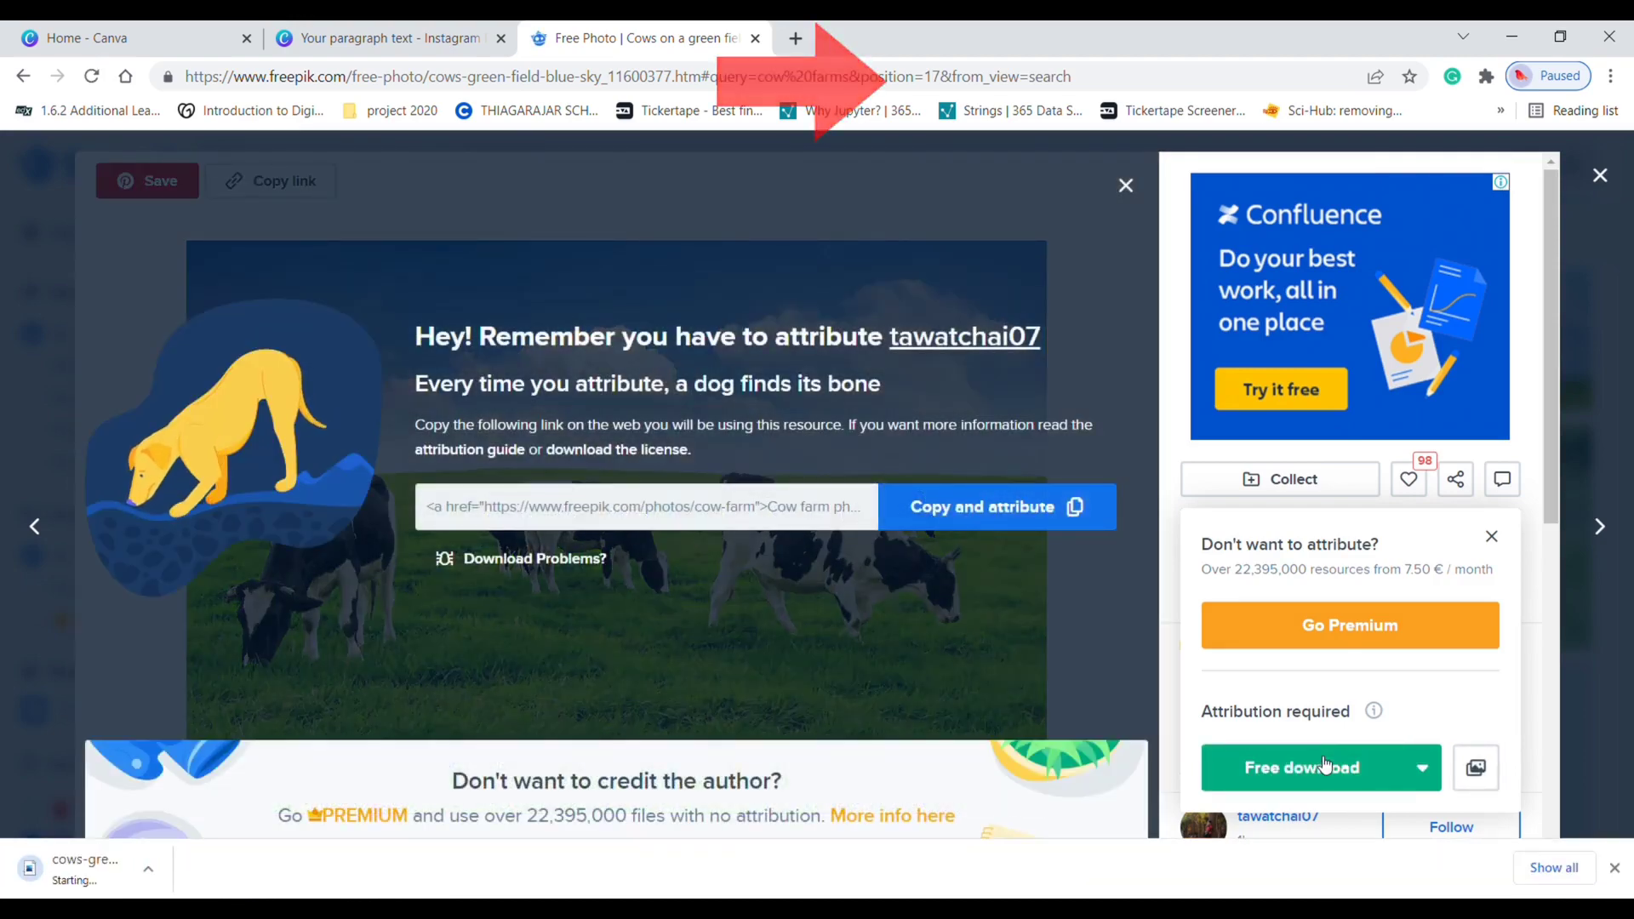
pyautogui.click(1598, 176)
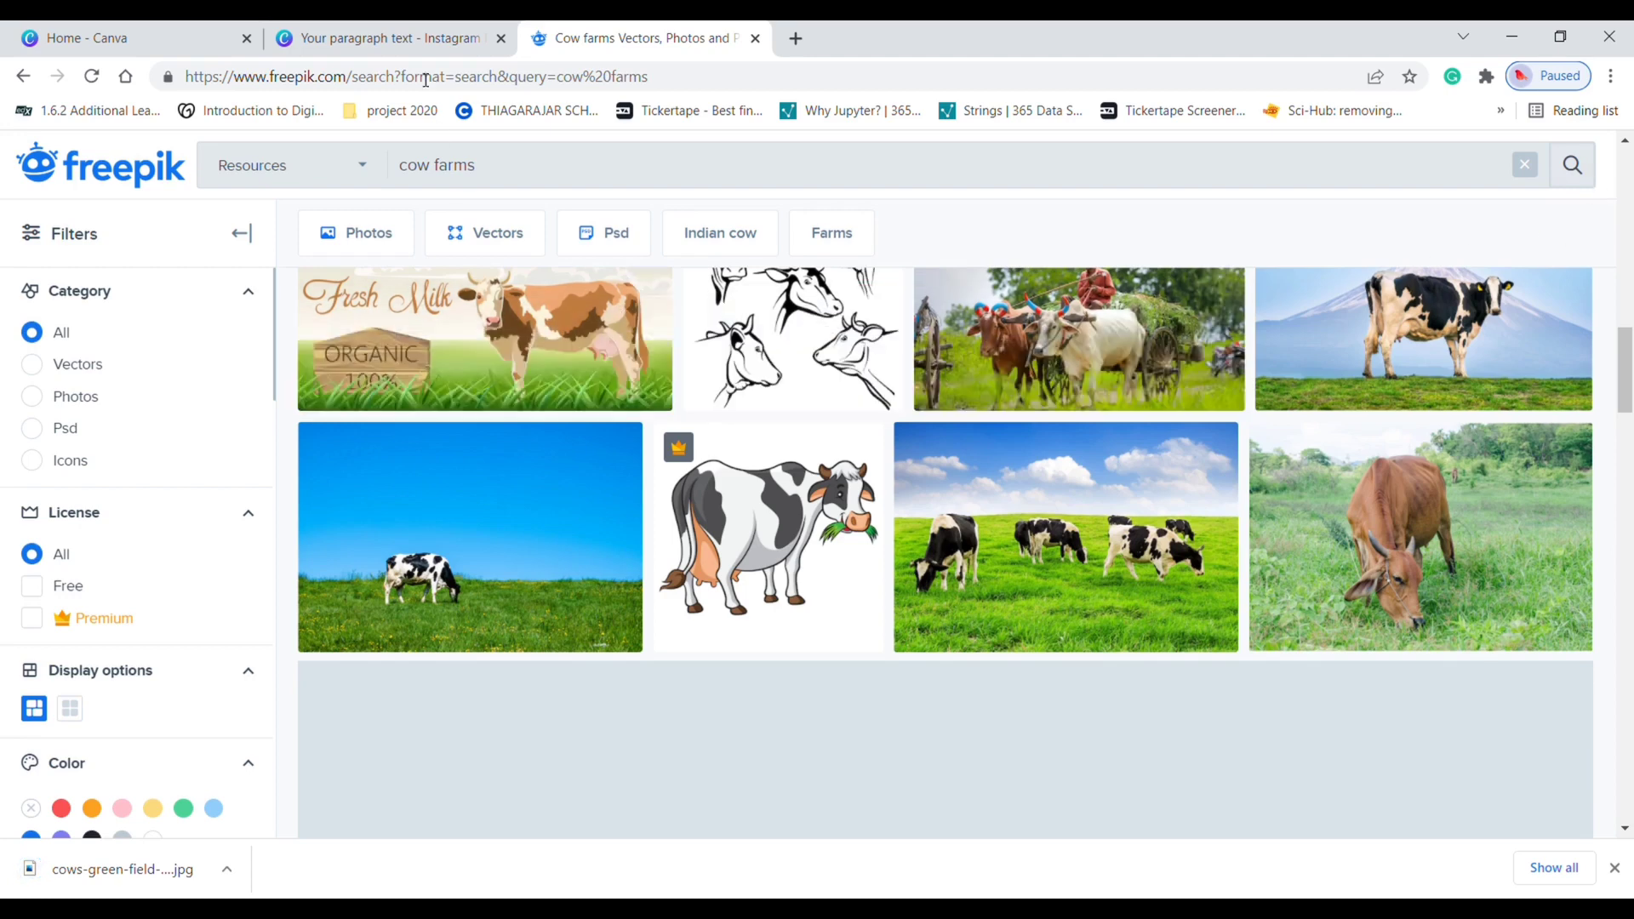
# Step: Switch back to Canva, upload the downloaded cow photo and fill the upper image grid on page 2 with it
pyautogui.click(346, 30)
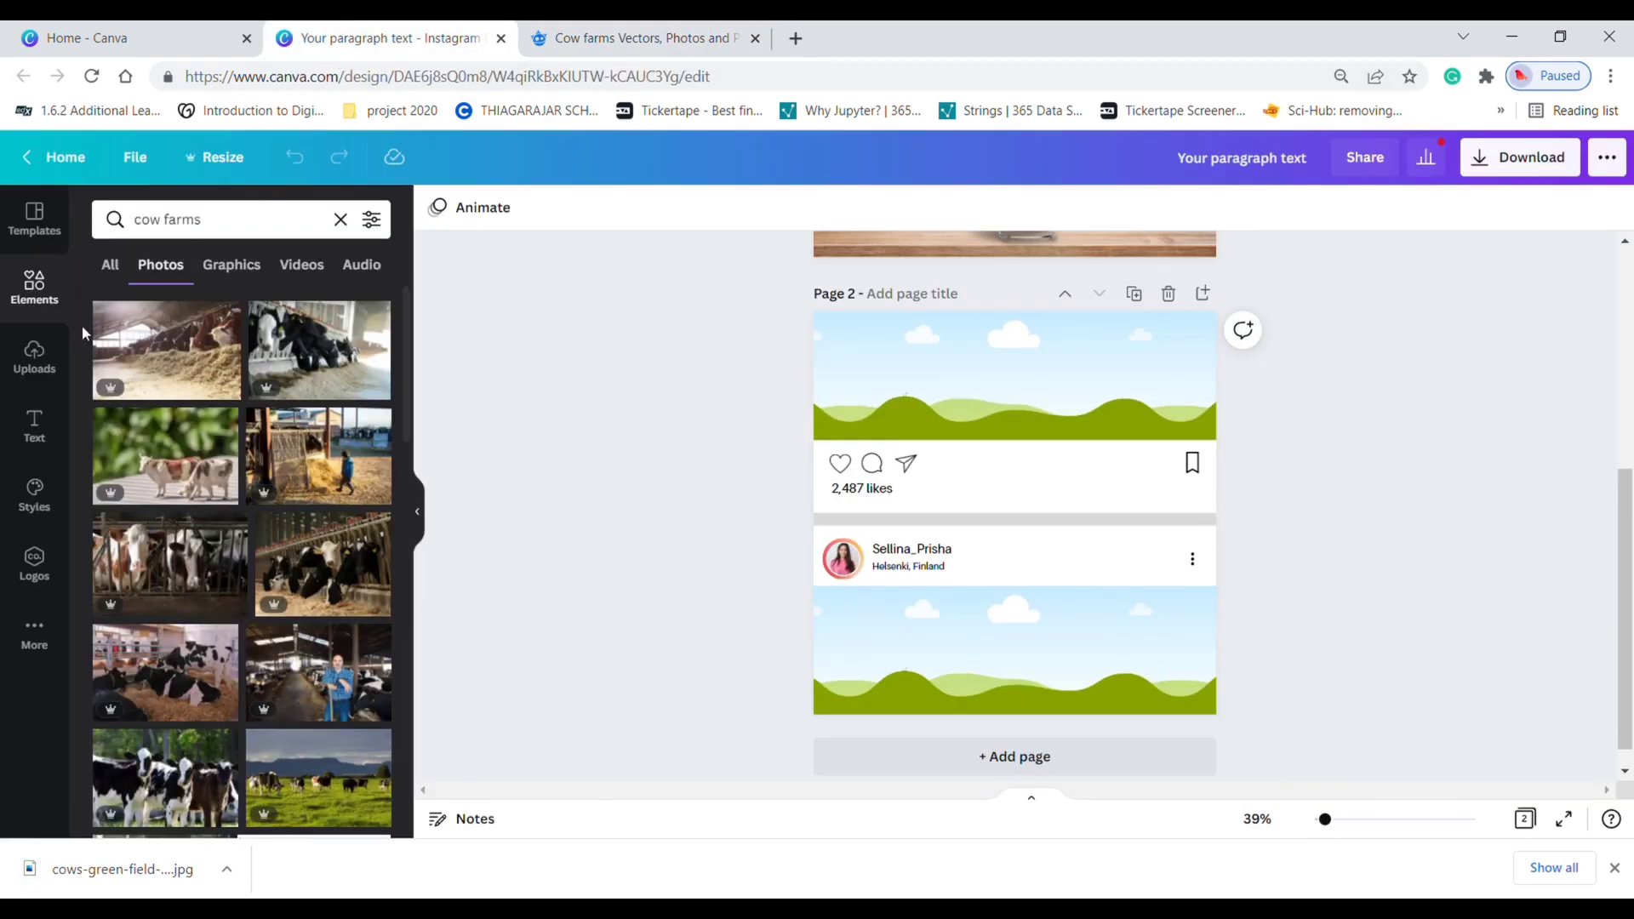
pyautogui.click(46, 360)
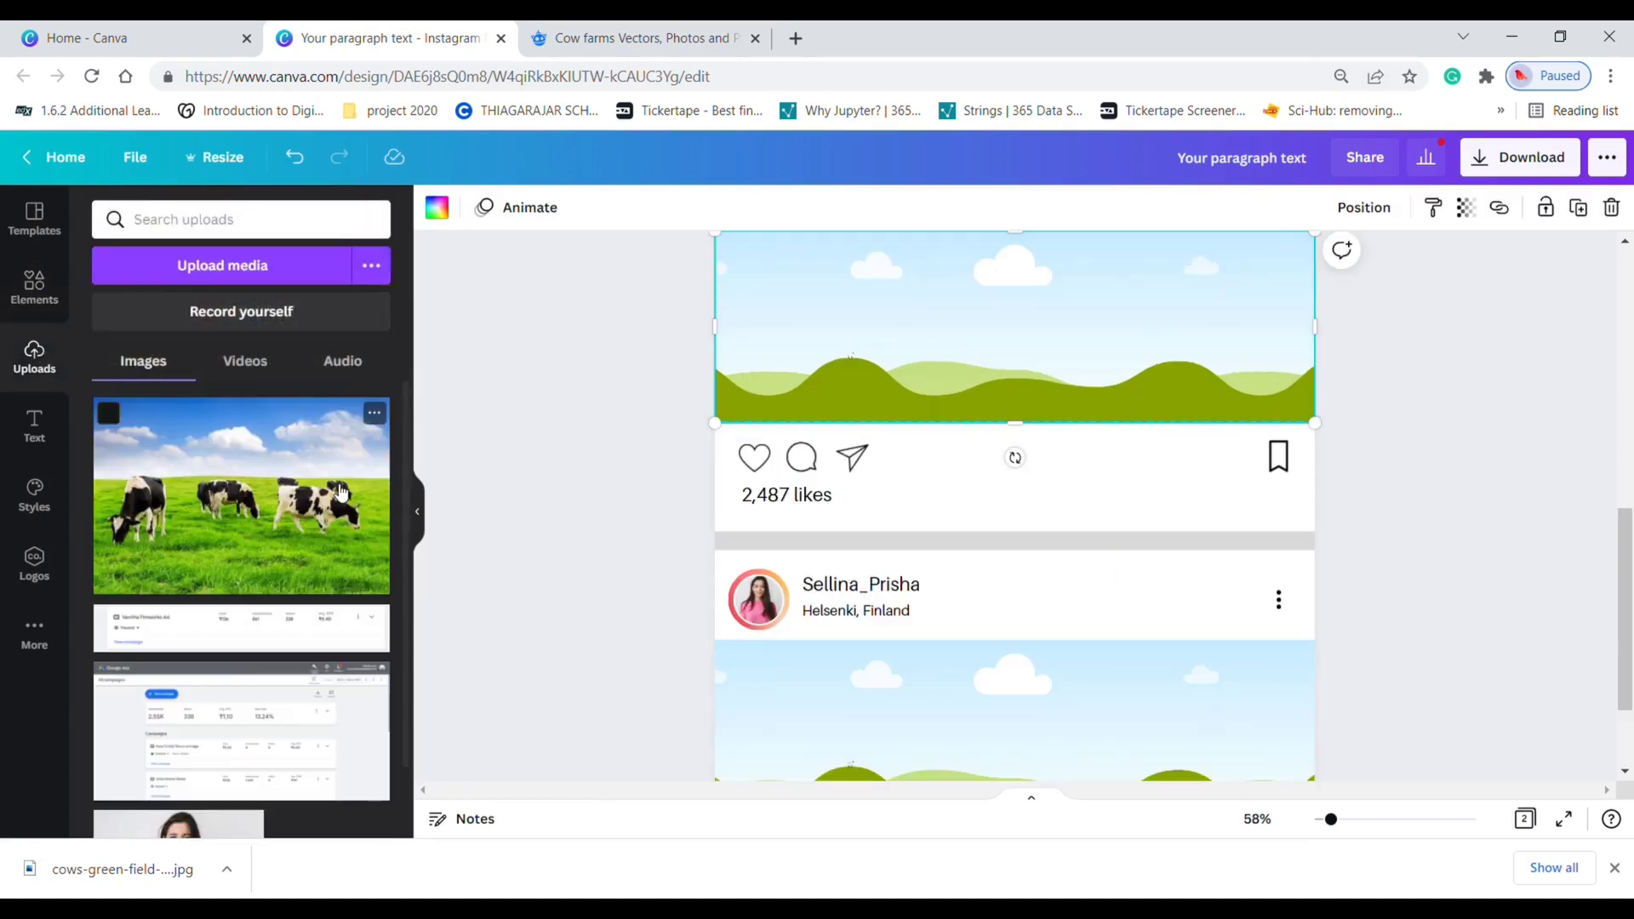
pyautogui.click(342, 493)
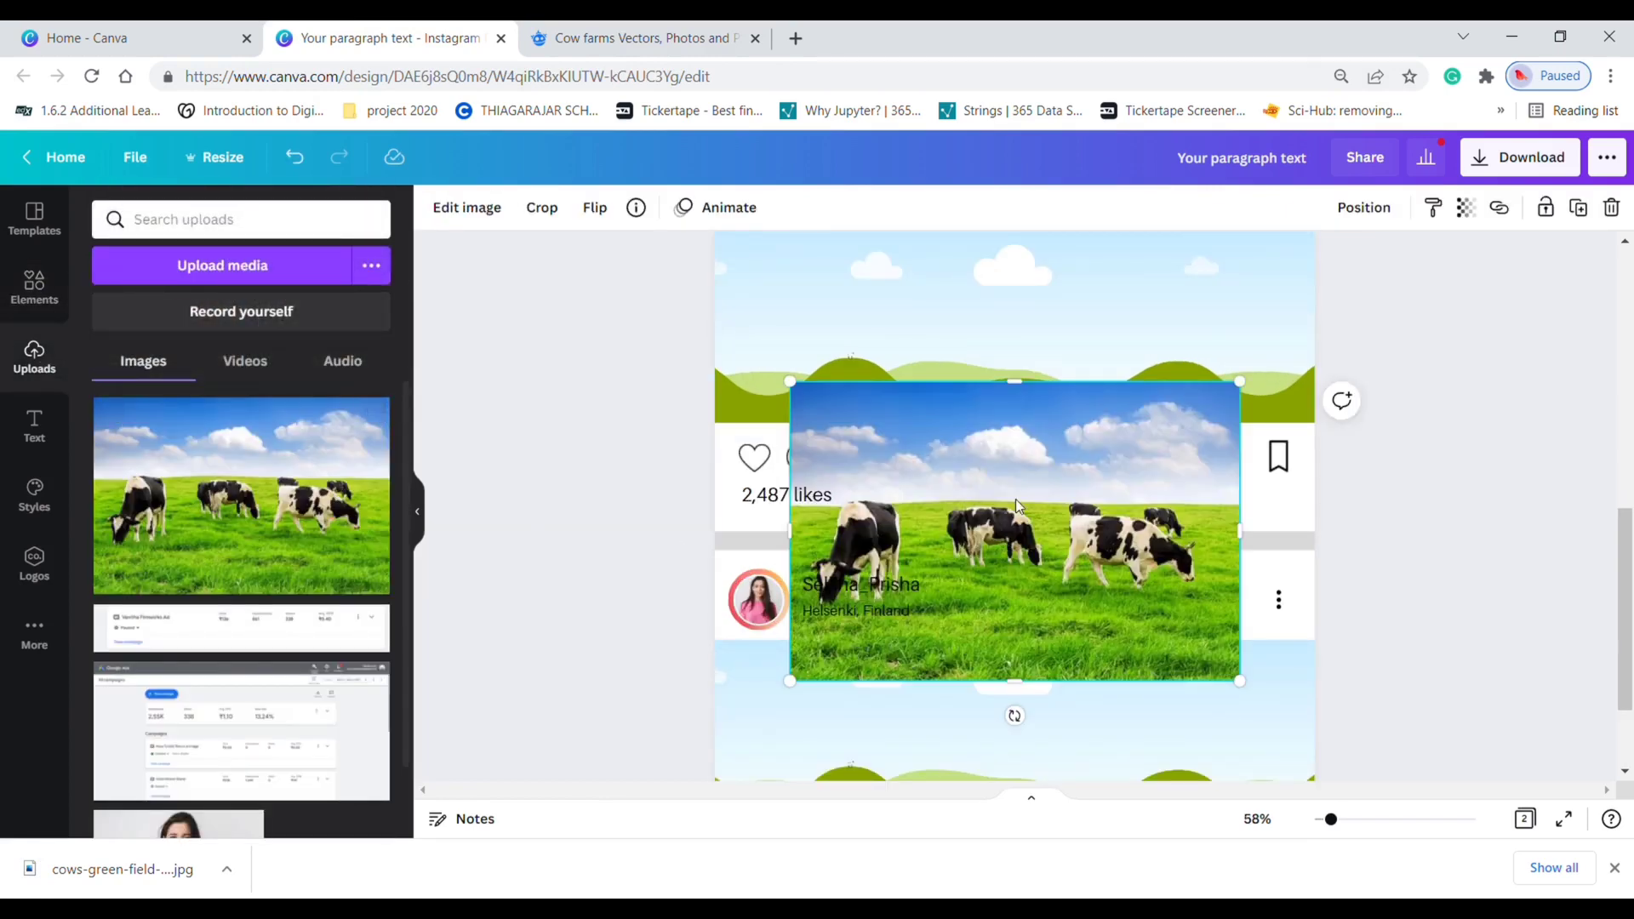
pyautogui.moveTo(1019, 506); pyautogui.dragTo(1013, 401)
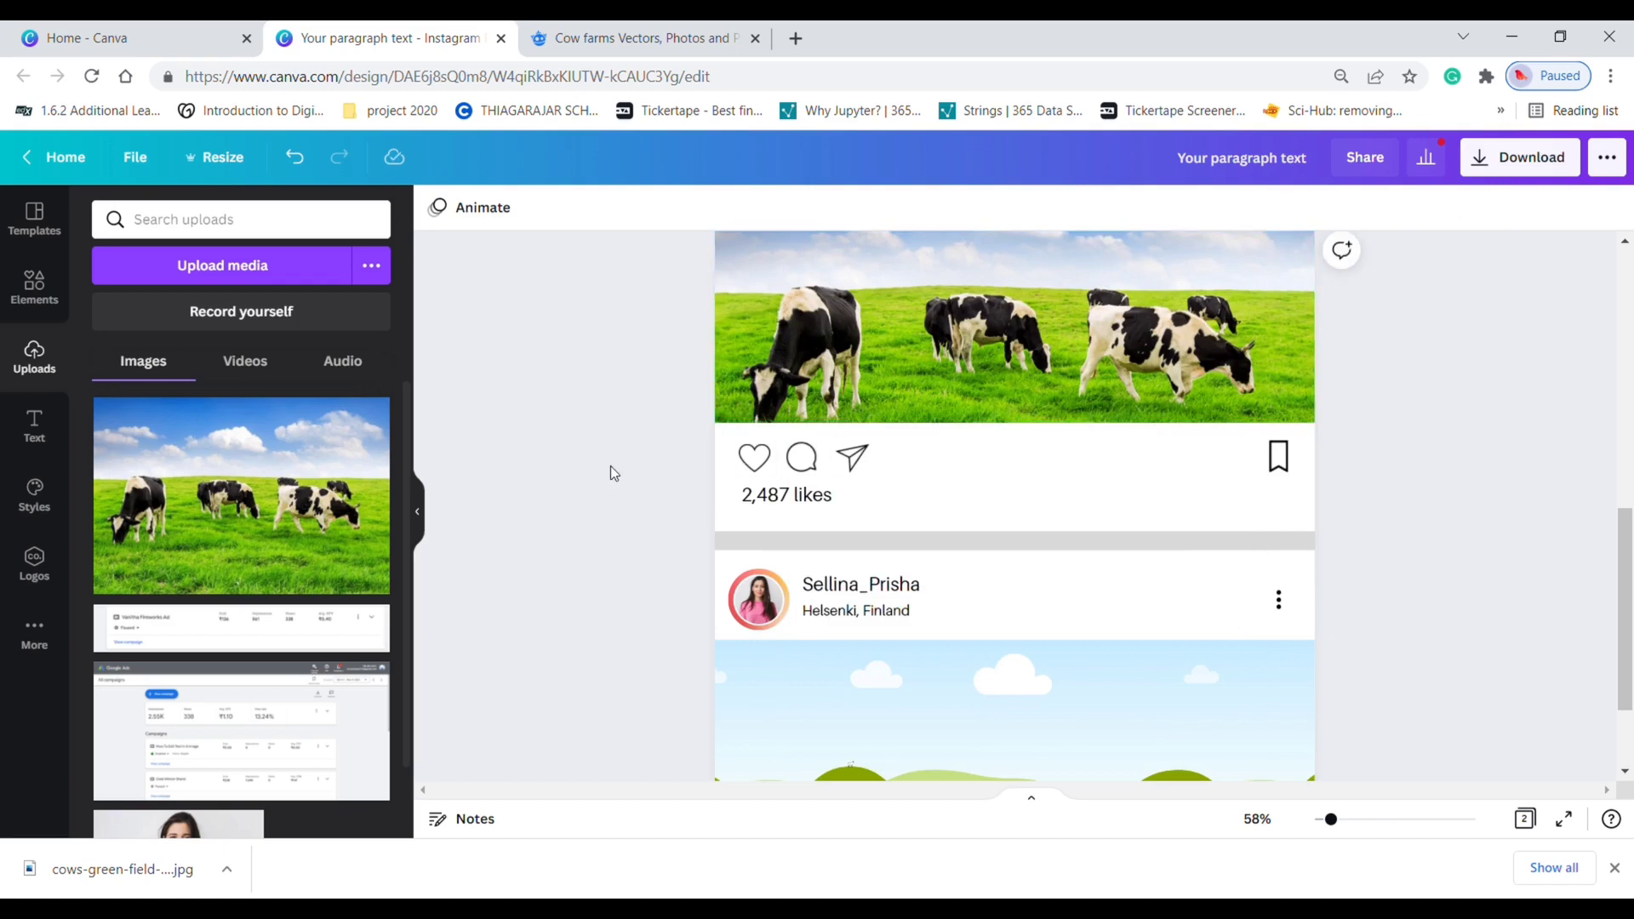
# Step: Replace the "cow farms" element search with a search for "kitchen"
pyautogui.scroll(-3, 610, 468)
pyautogui.scroll(2, 610, 468)
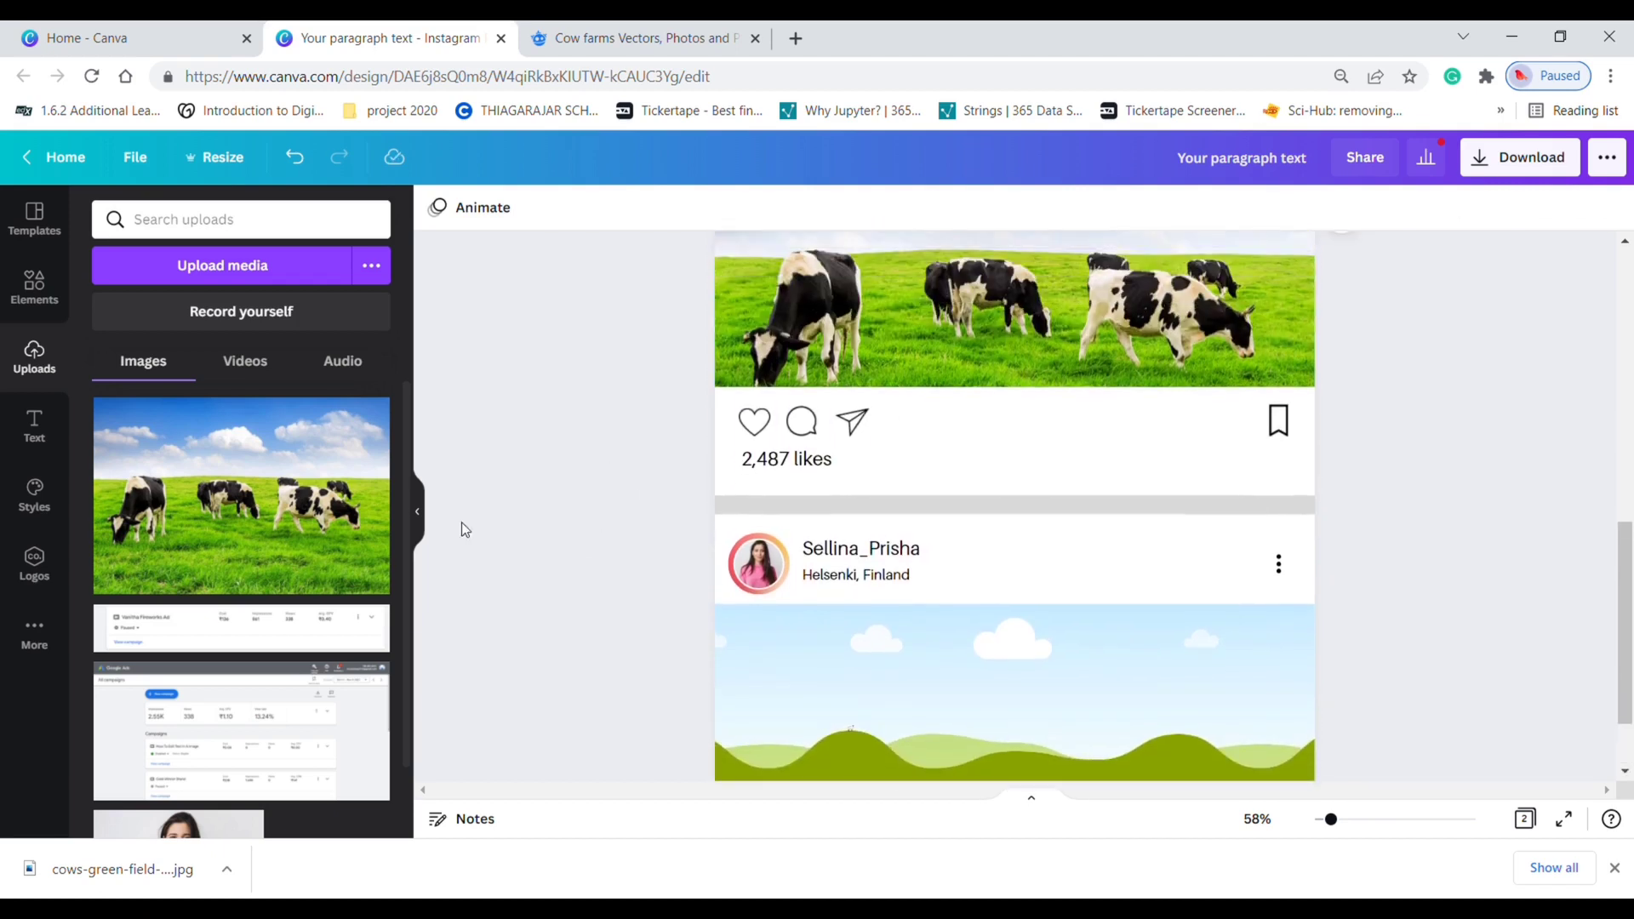
pyautogui.click(57, 312)
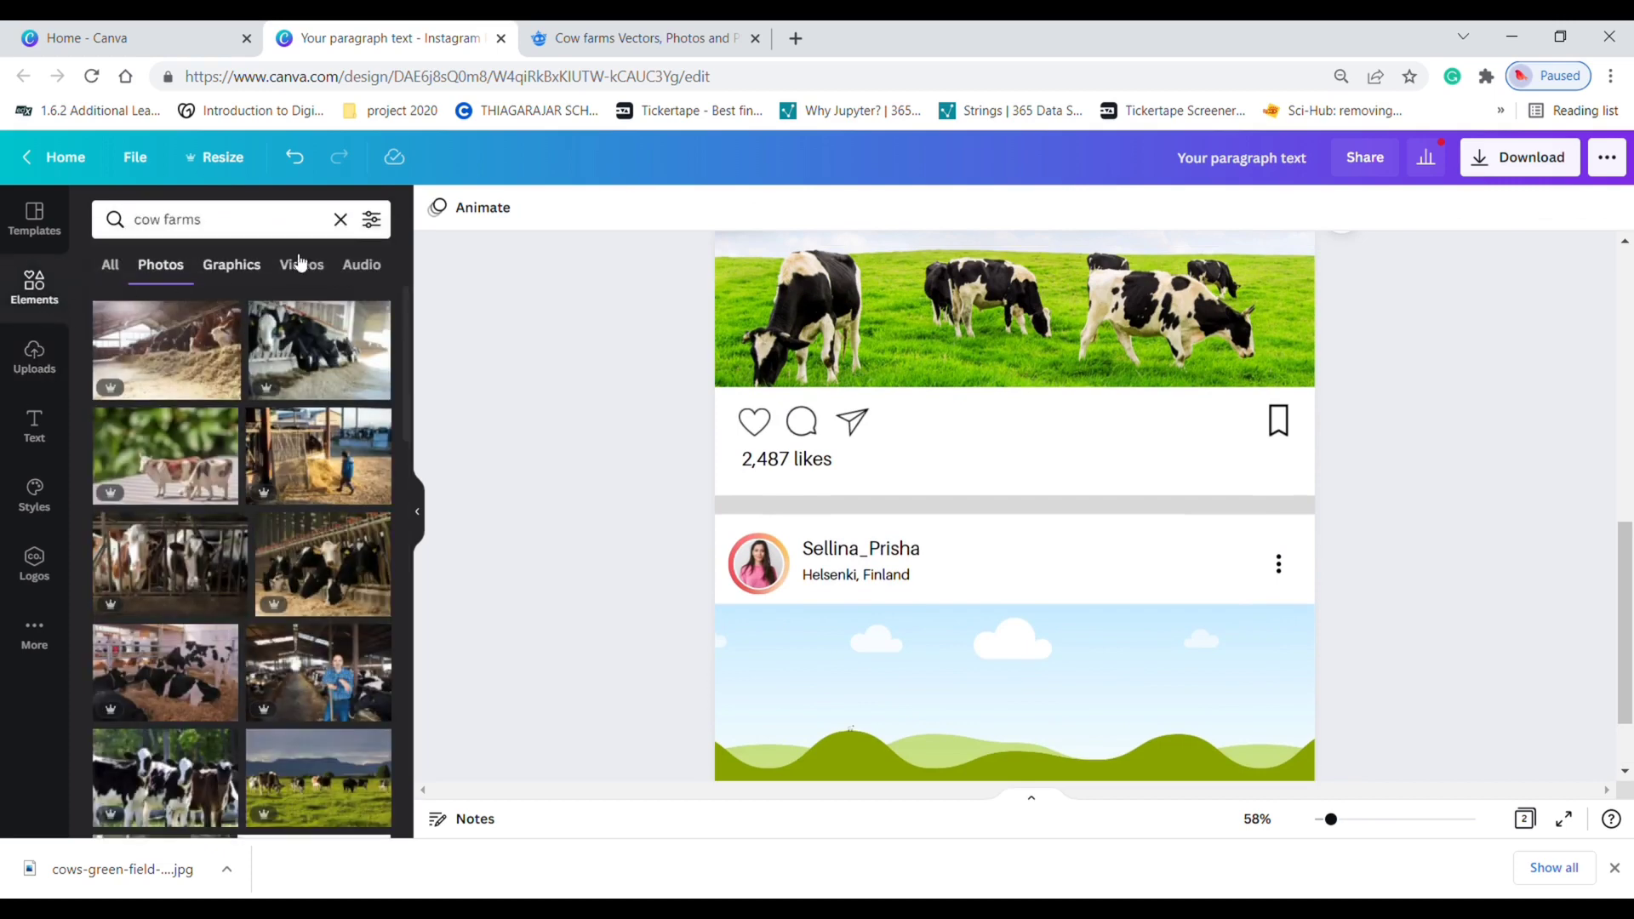
pyautogui.click(342, 220)
pyautogui.write('ki')
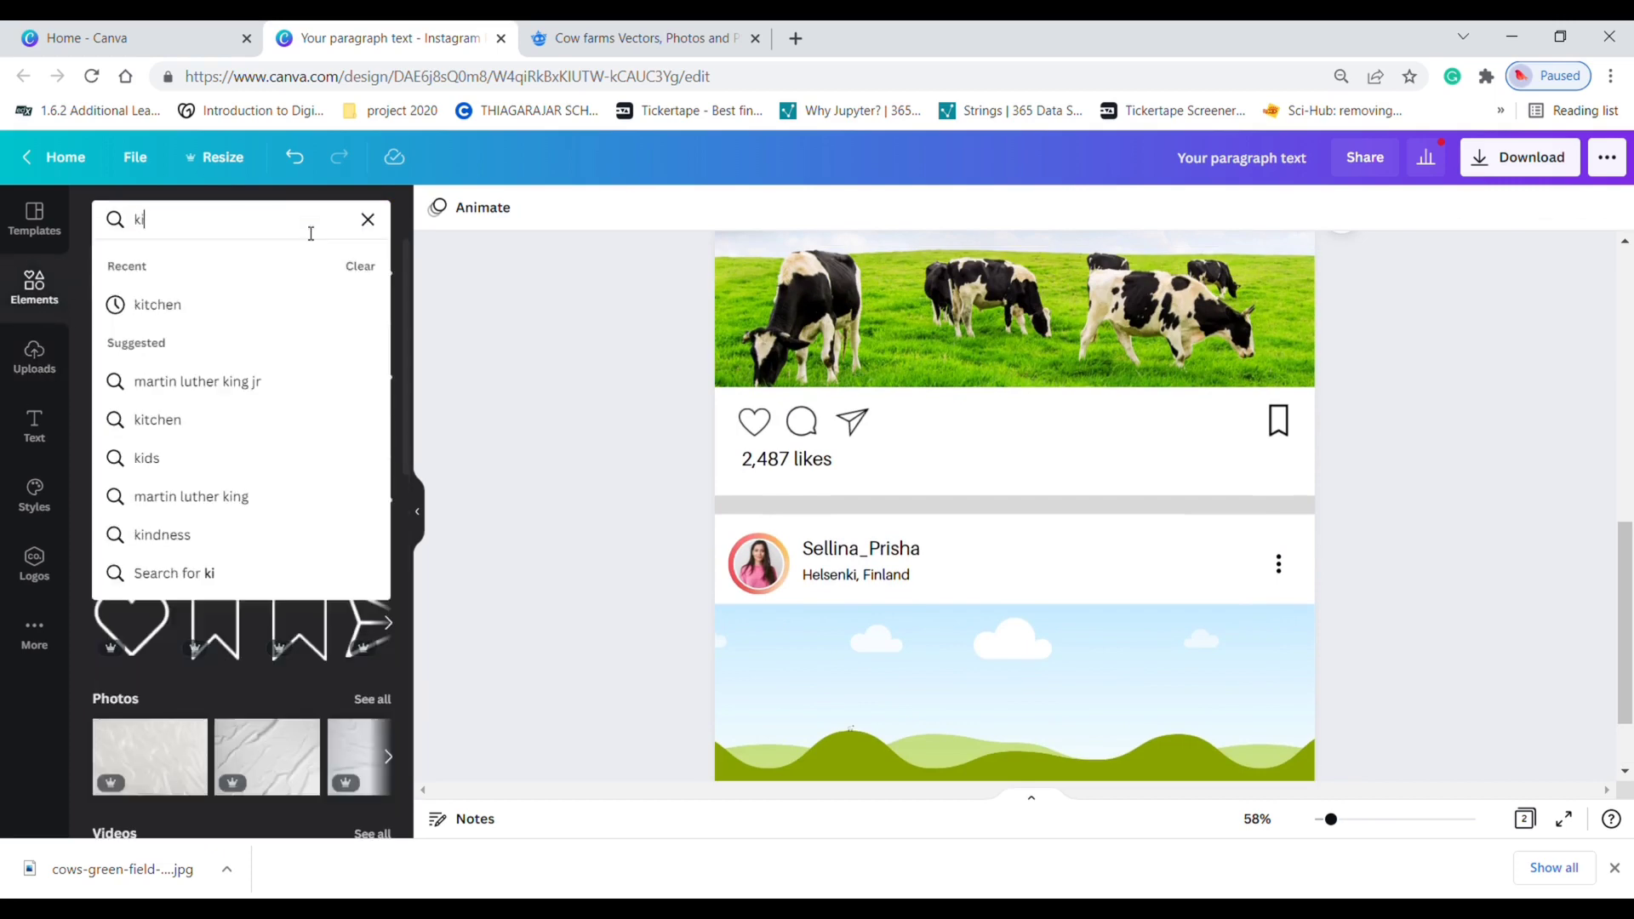
pyautogui.write('tchen')
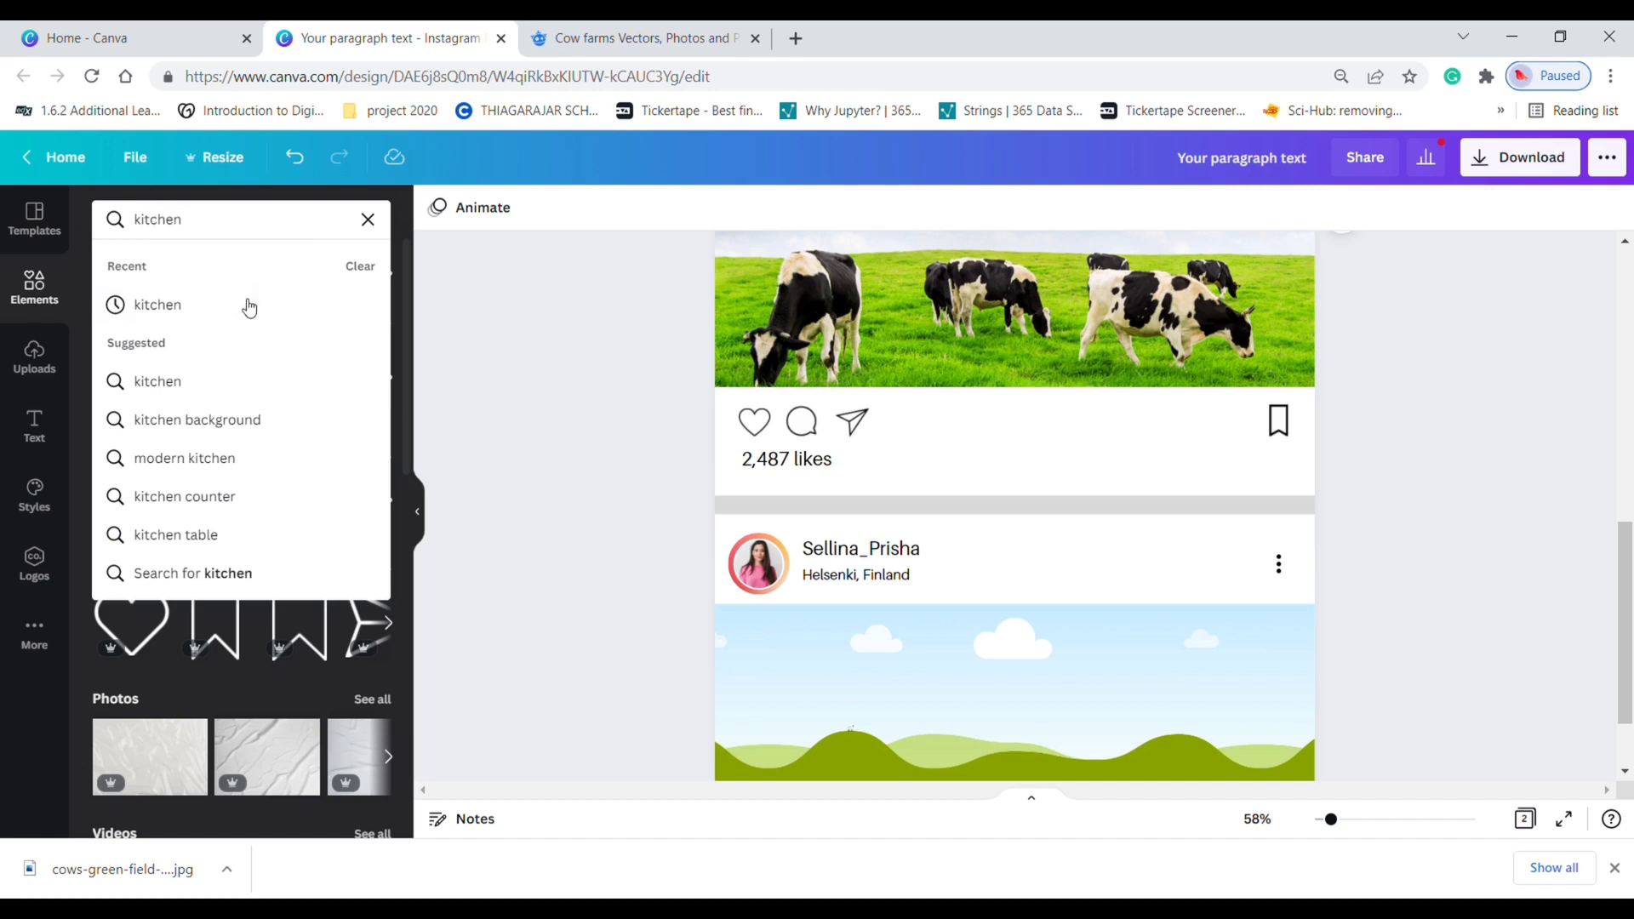
pyautogui.click(249, 307)
# Step: Fill the image grid below the profile row with the blurred kitchen photo showing a wooden countertop
pyautogui.scroll(-2, 247, 409)
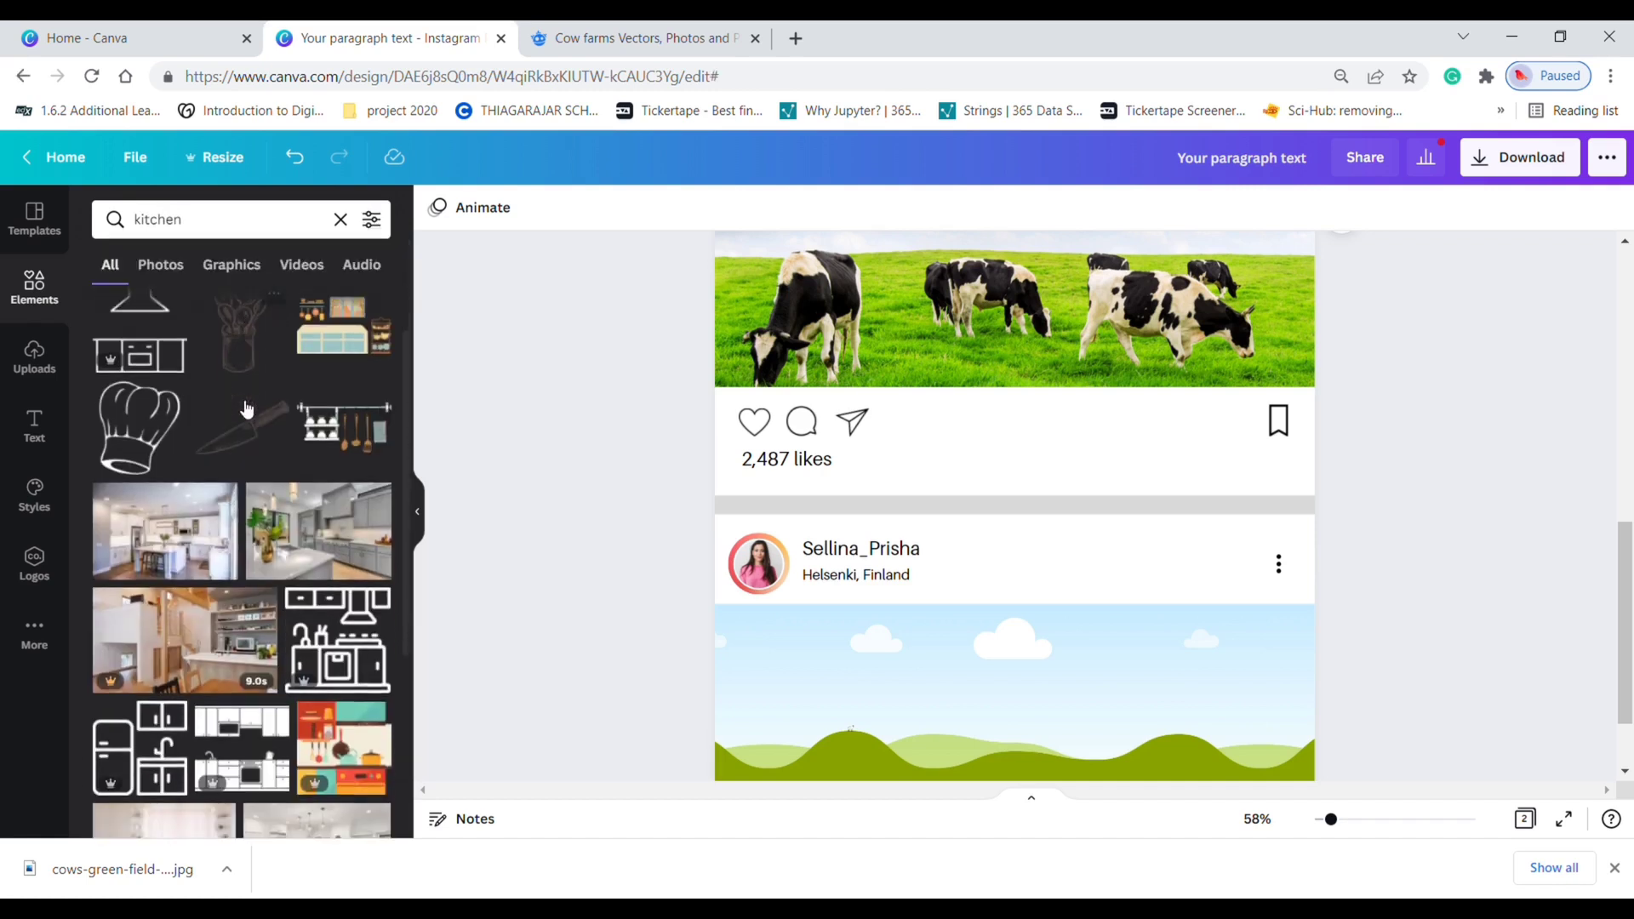
pyautogui.scroll(-4, 246, 409)
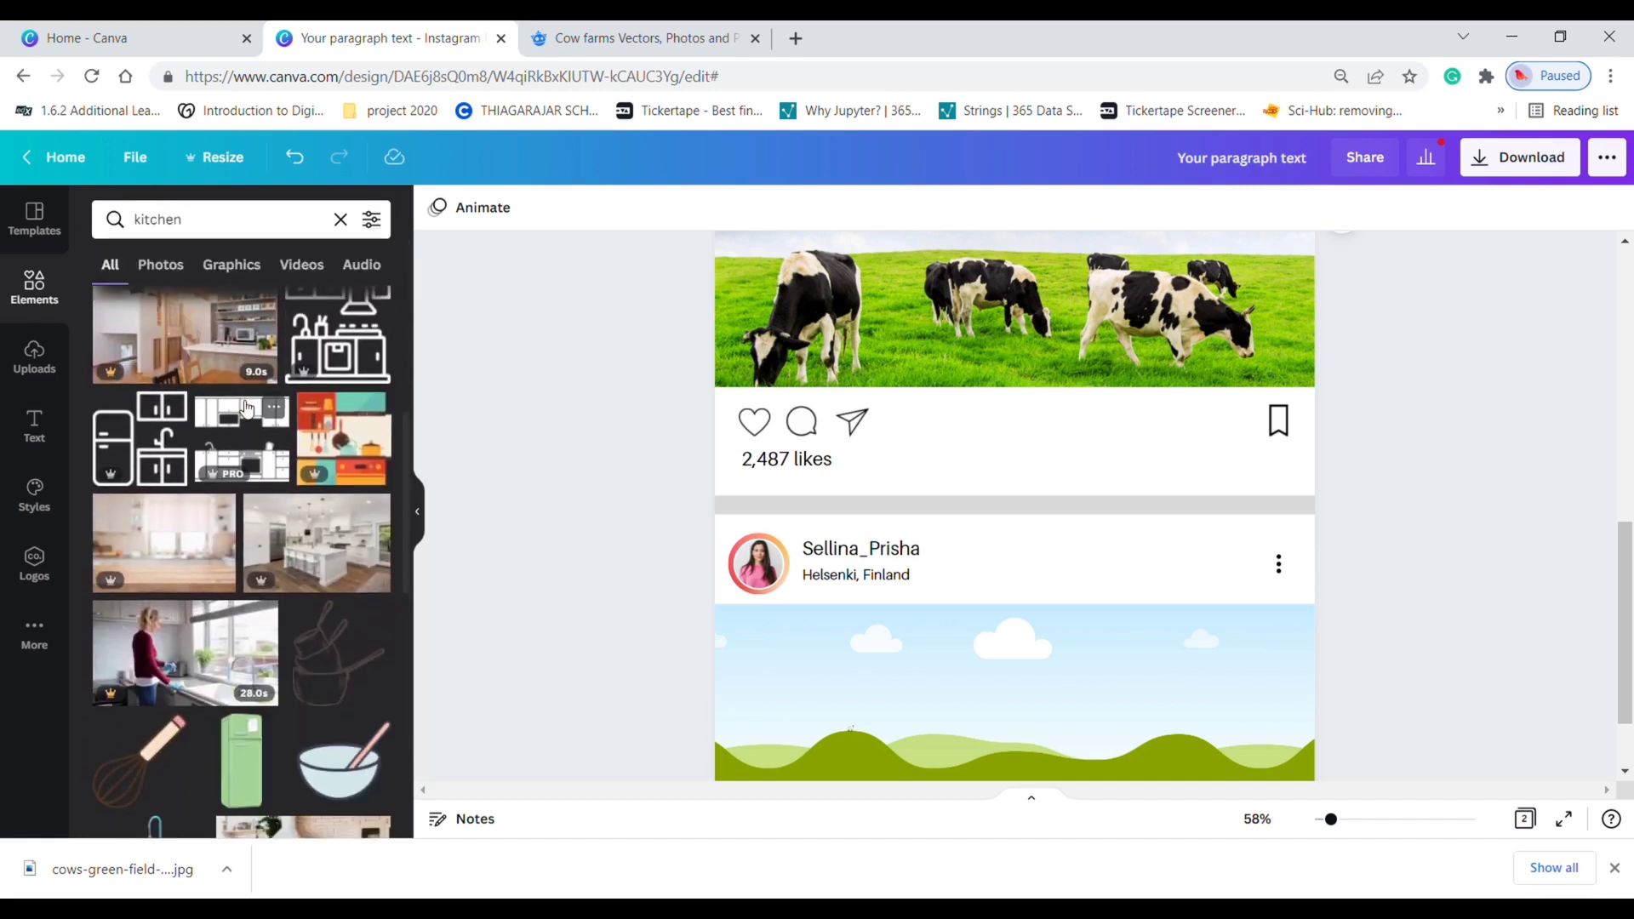
pyautogui.scroll(-3, 246, 410)
pyautogui.click(168, 359)
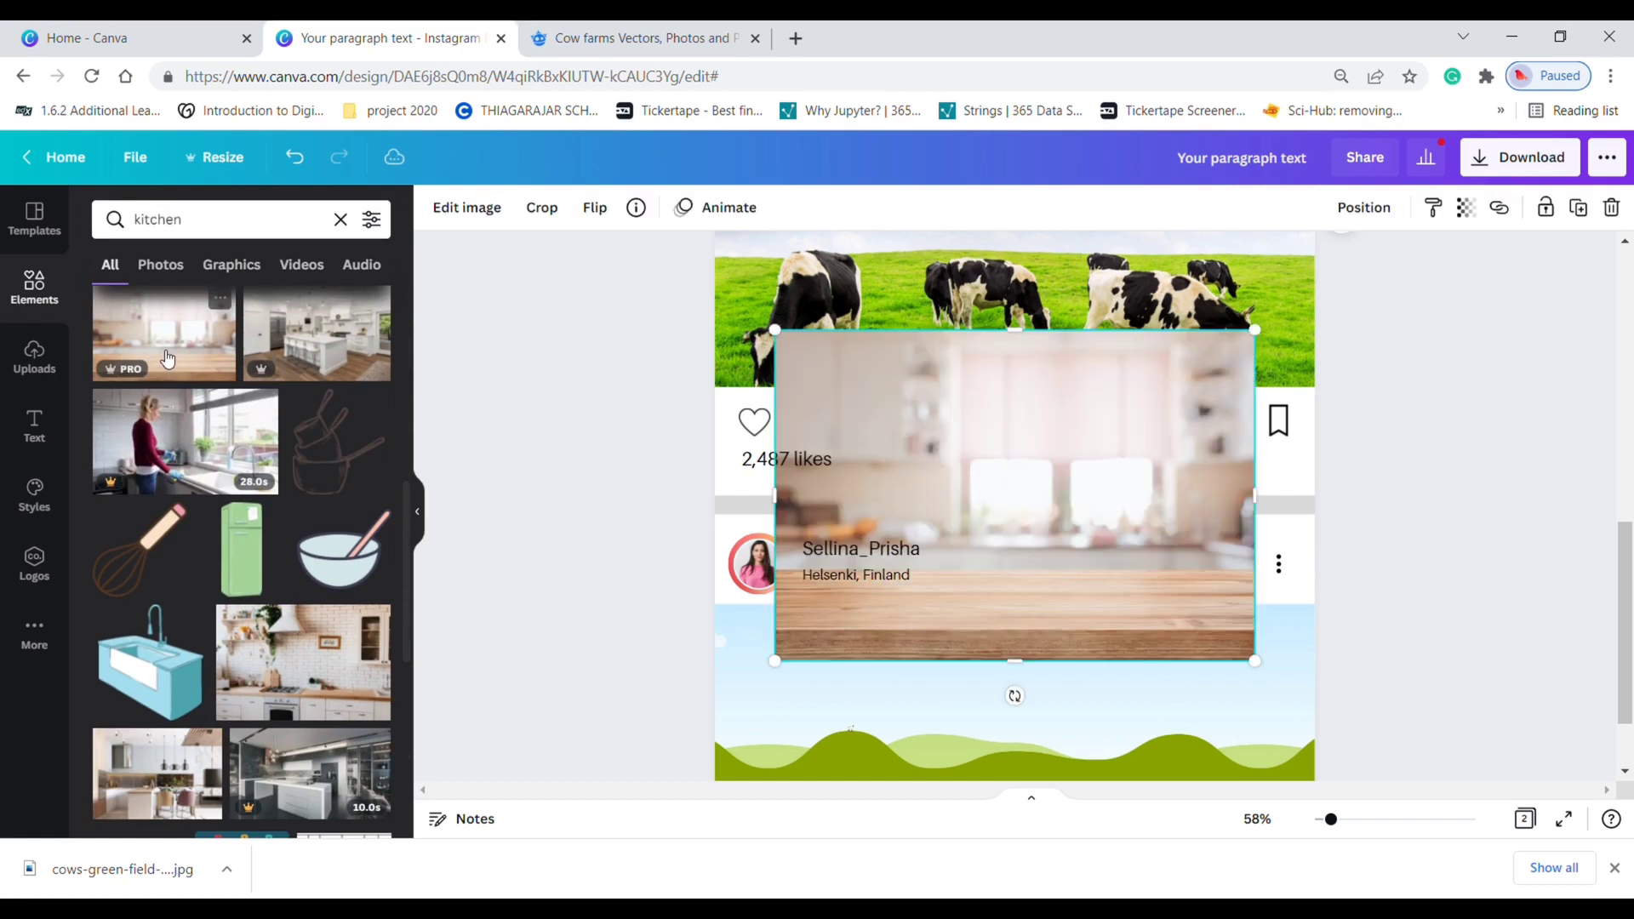
pyautogui.moveTo(1032, 525)
pyautogui.mouseDown()
pyautogui.moveTo(1021, 656)
pyautogui.moveTo(1016, 541)
pyautogui.mouseUp()
pyautogui.scroll(-2, 1013, 648)
pyautogui.doubleClick(1012, 624)
pyautogui.click(625, 499)
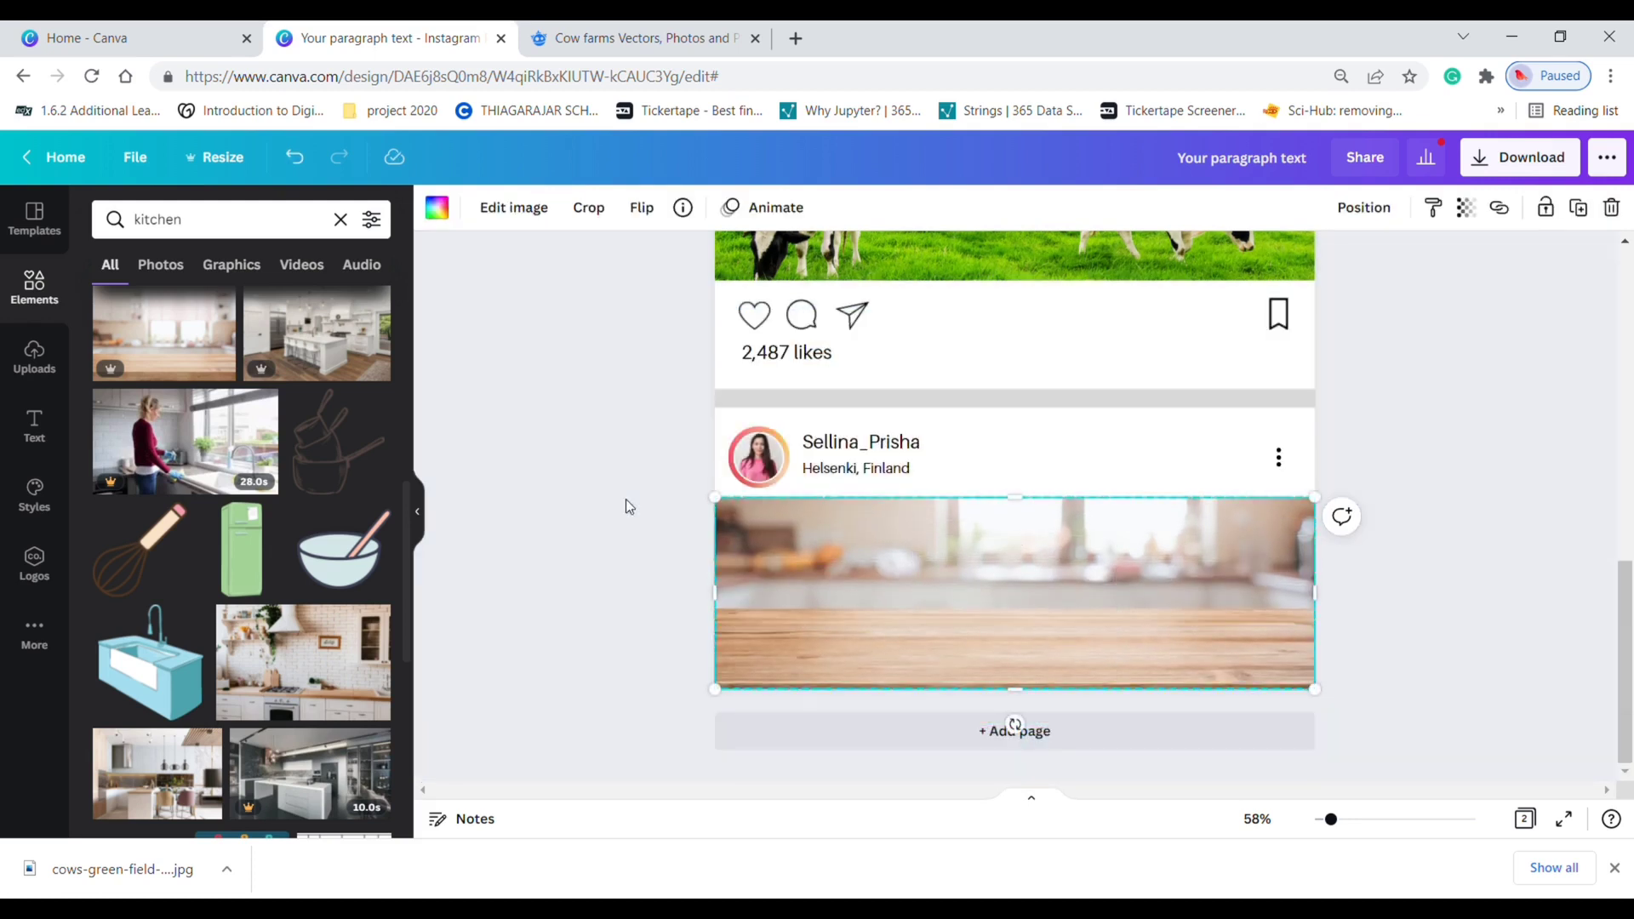
pyautogui.click(625, 498)
# Step: Search the elements for "milk pour" and place the pouring milk jug, enlarged and tilted, over the right half of the cow photo
pyautogui.scroll(2, 625, 499)
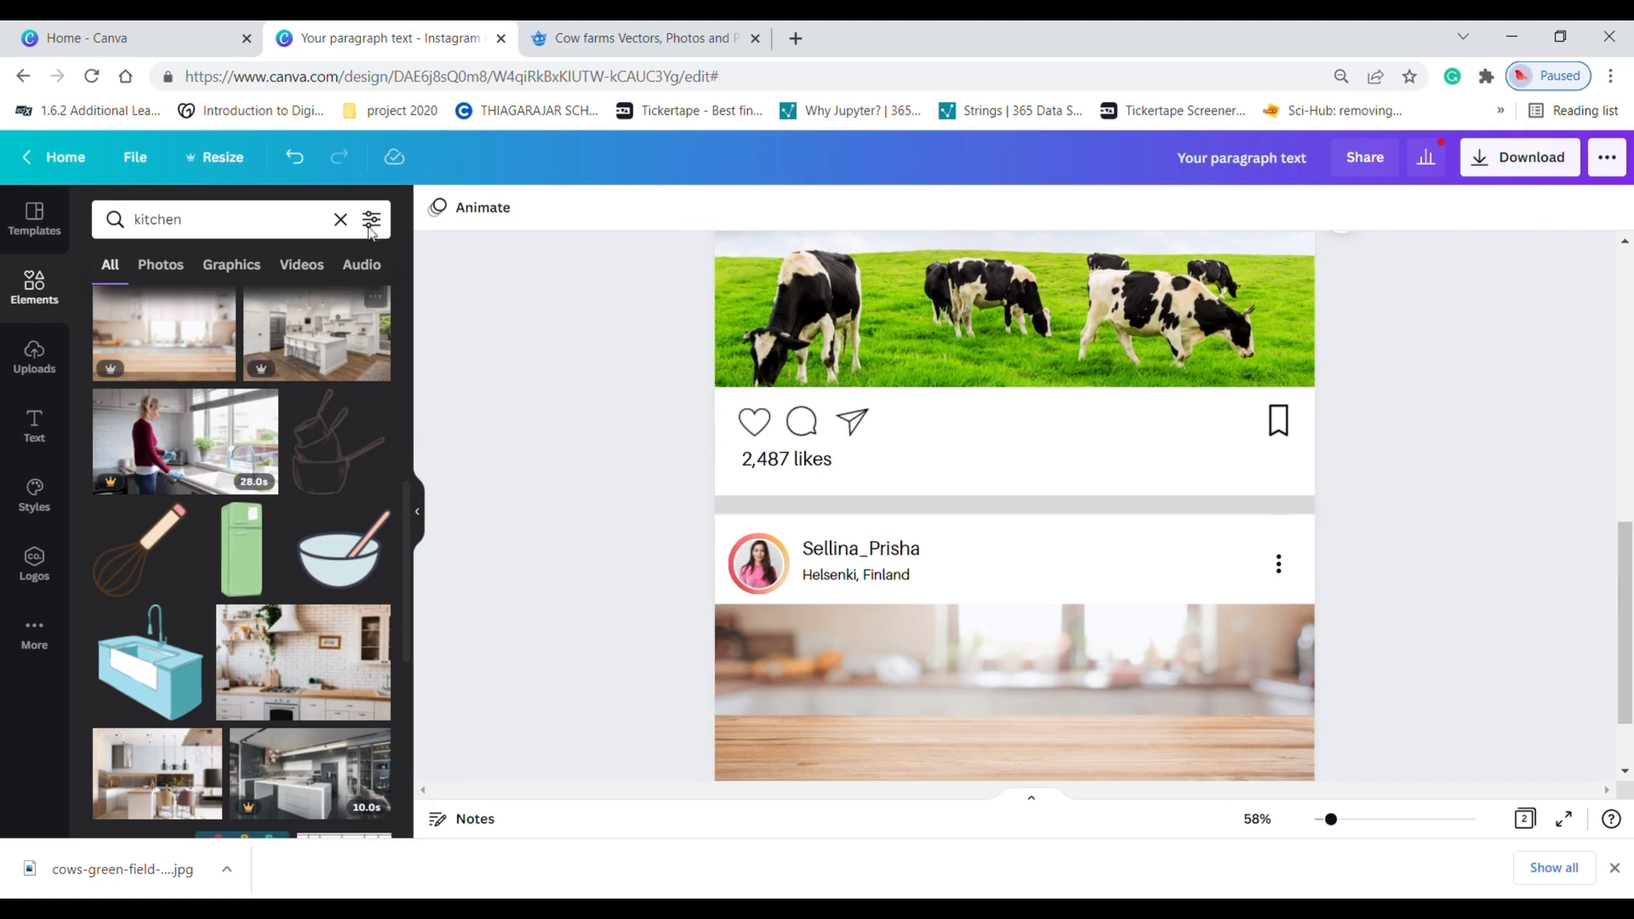
pyautogui.click(340, 219)
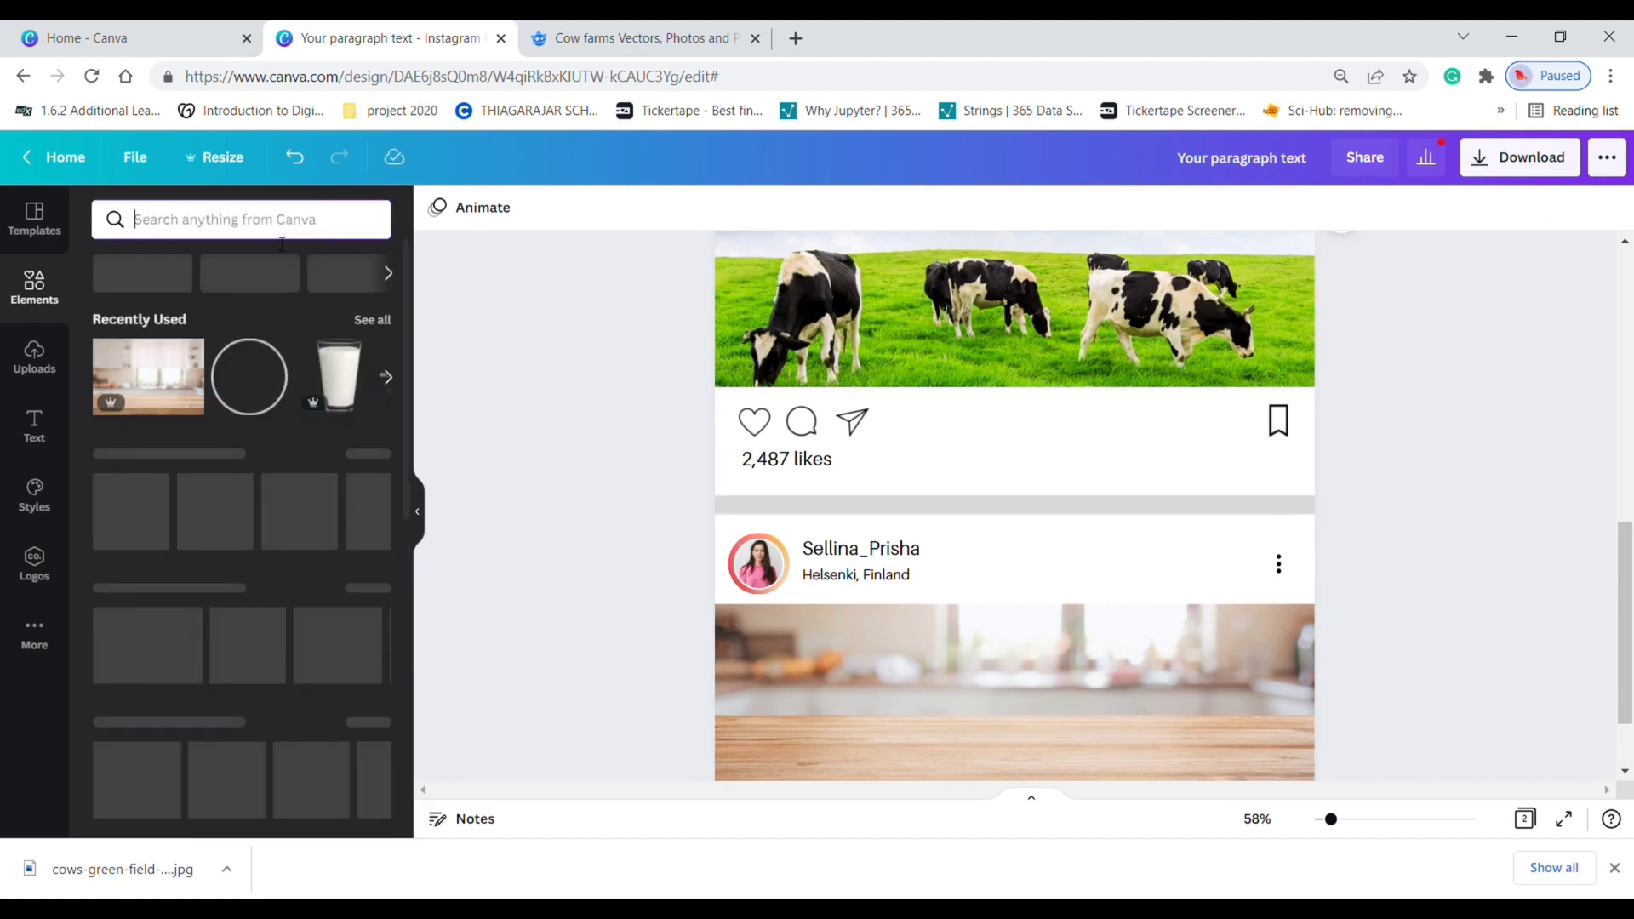
pyautogui.write('milk')
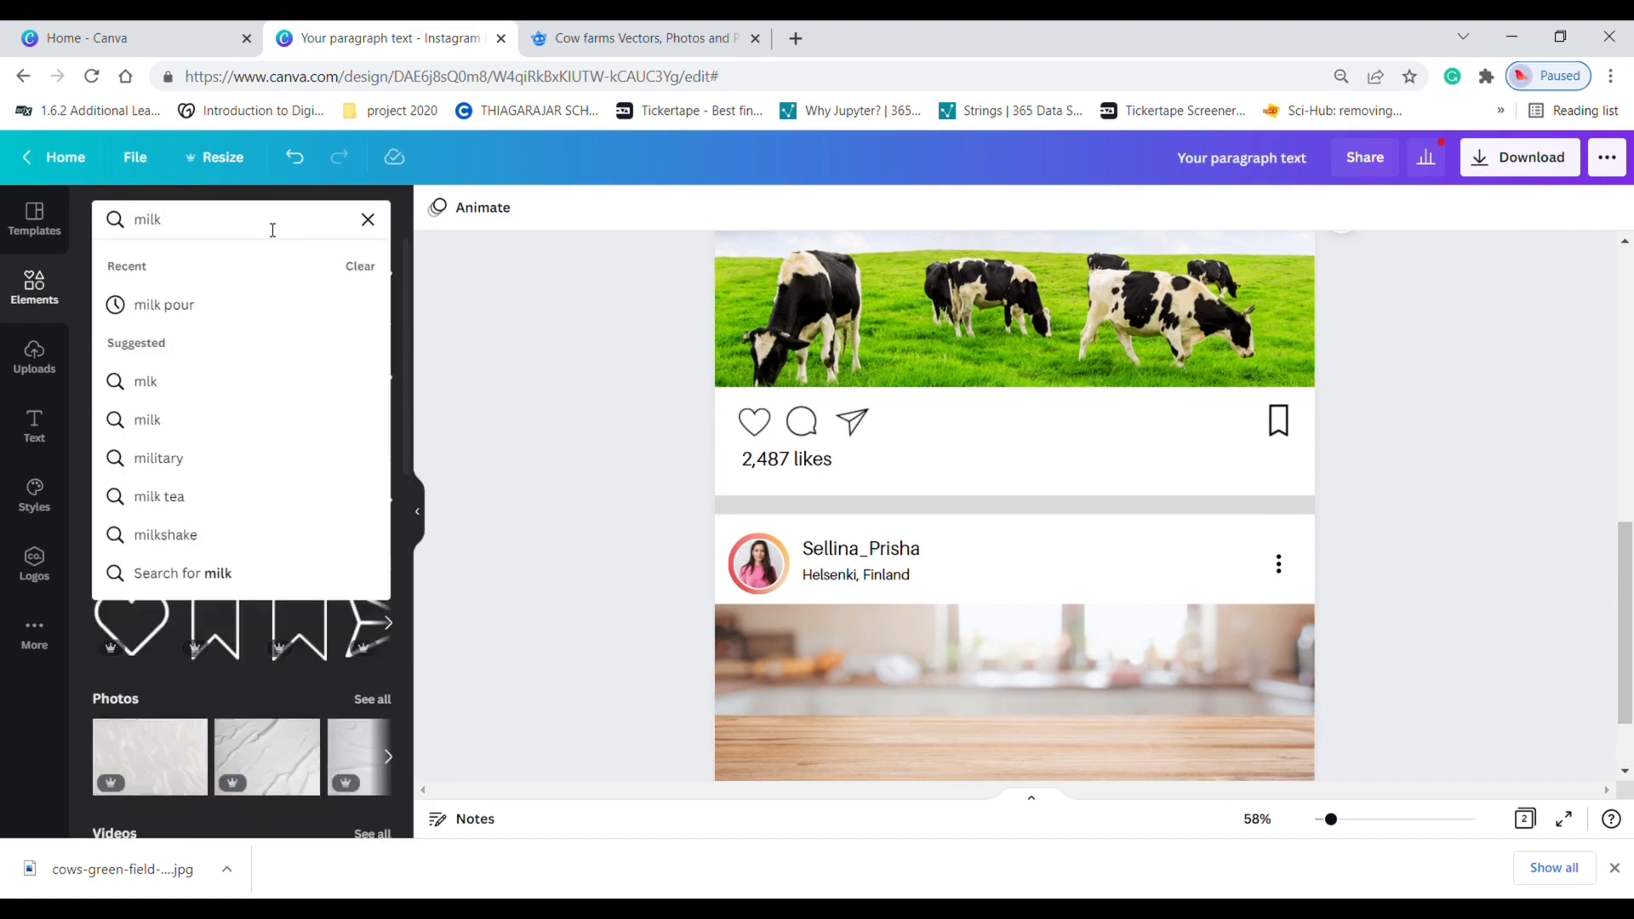
pyautogui.click(239, 308)
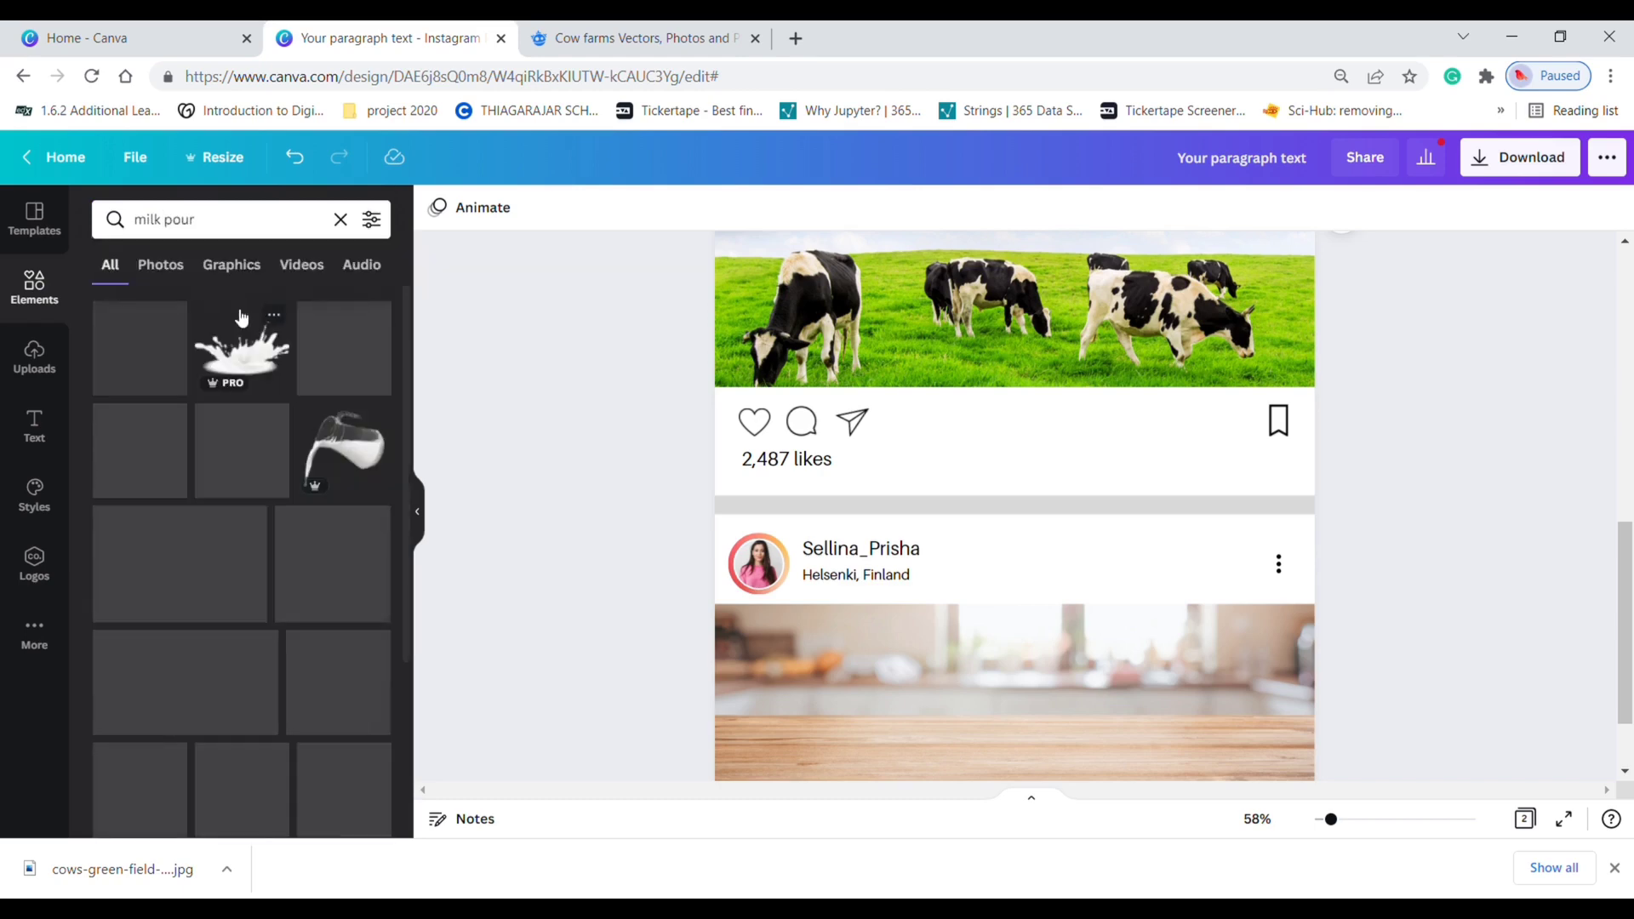
pyautogui.scroll(1, 1015, 511)
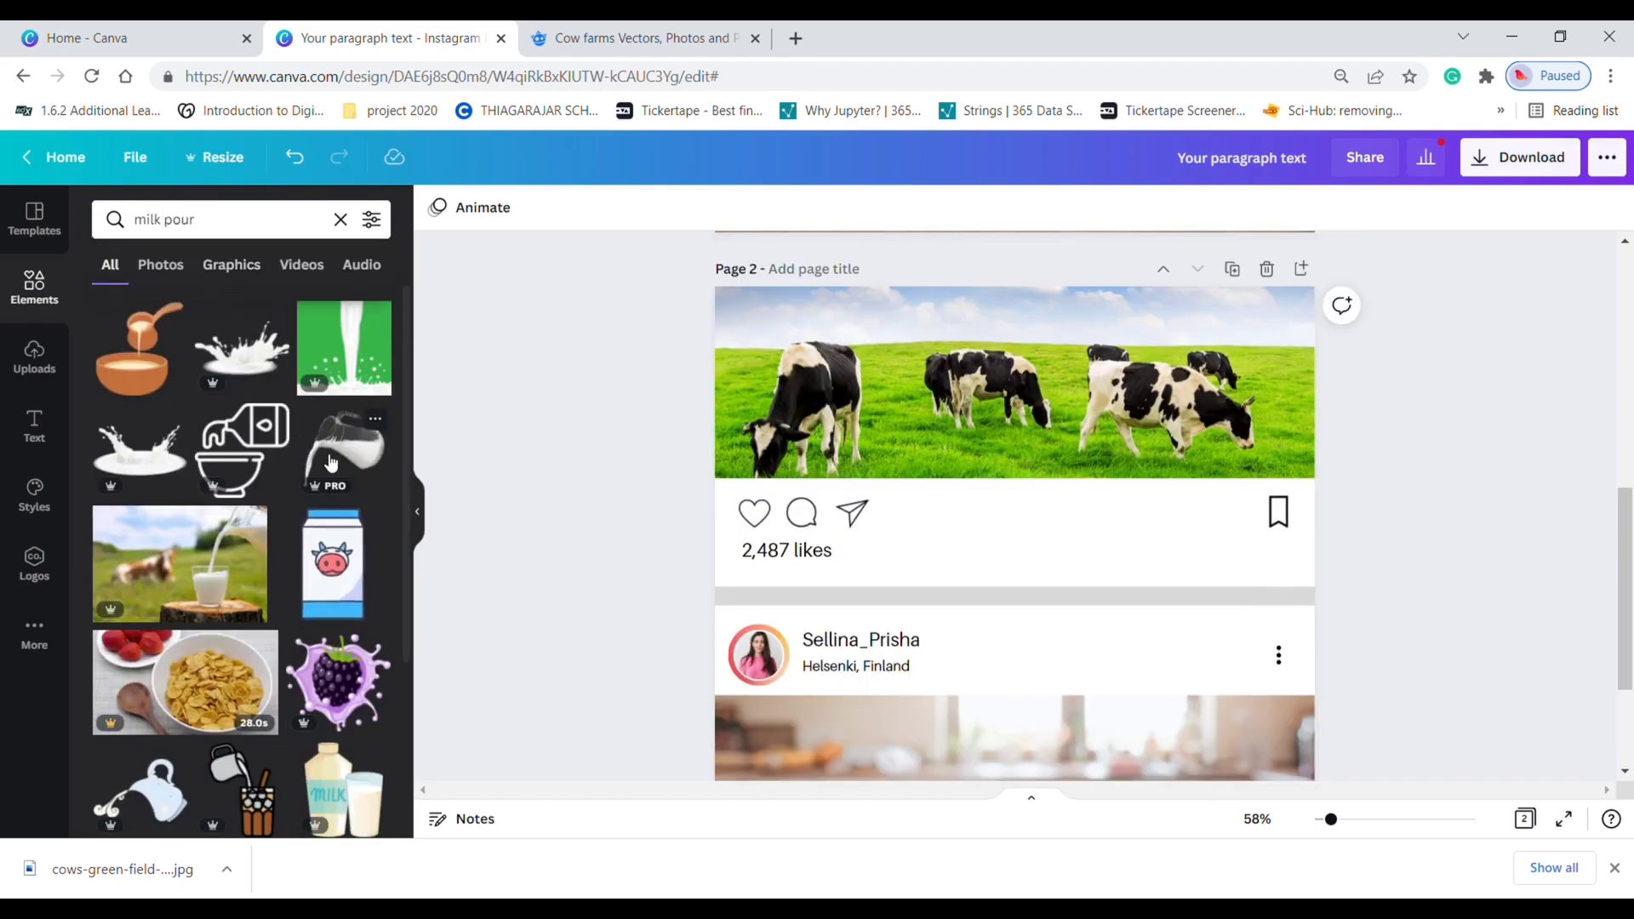
pyautogui.moveTo(1245, 473); pyautogui.dragTo(1244, 467)
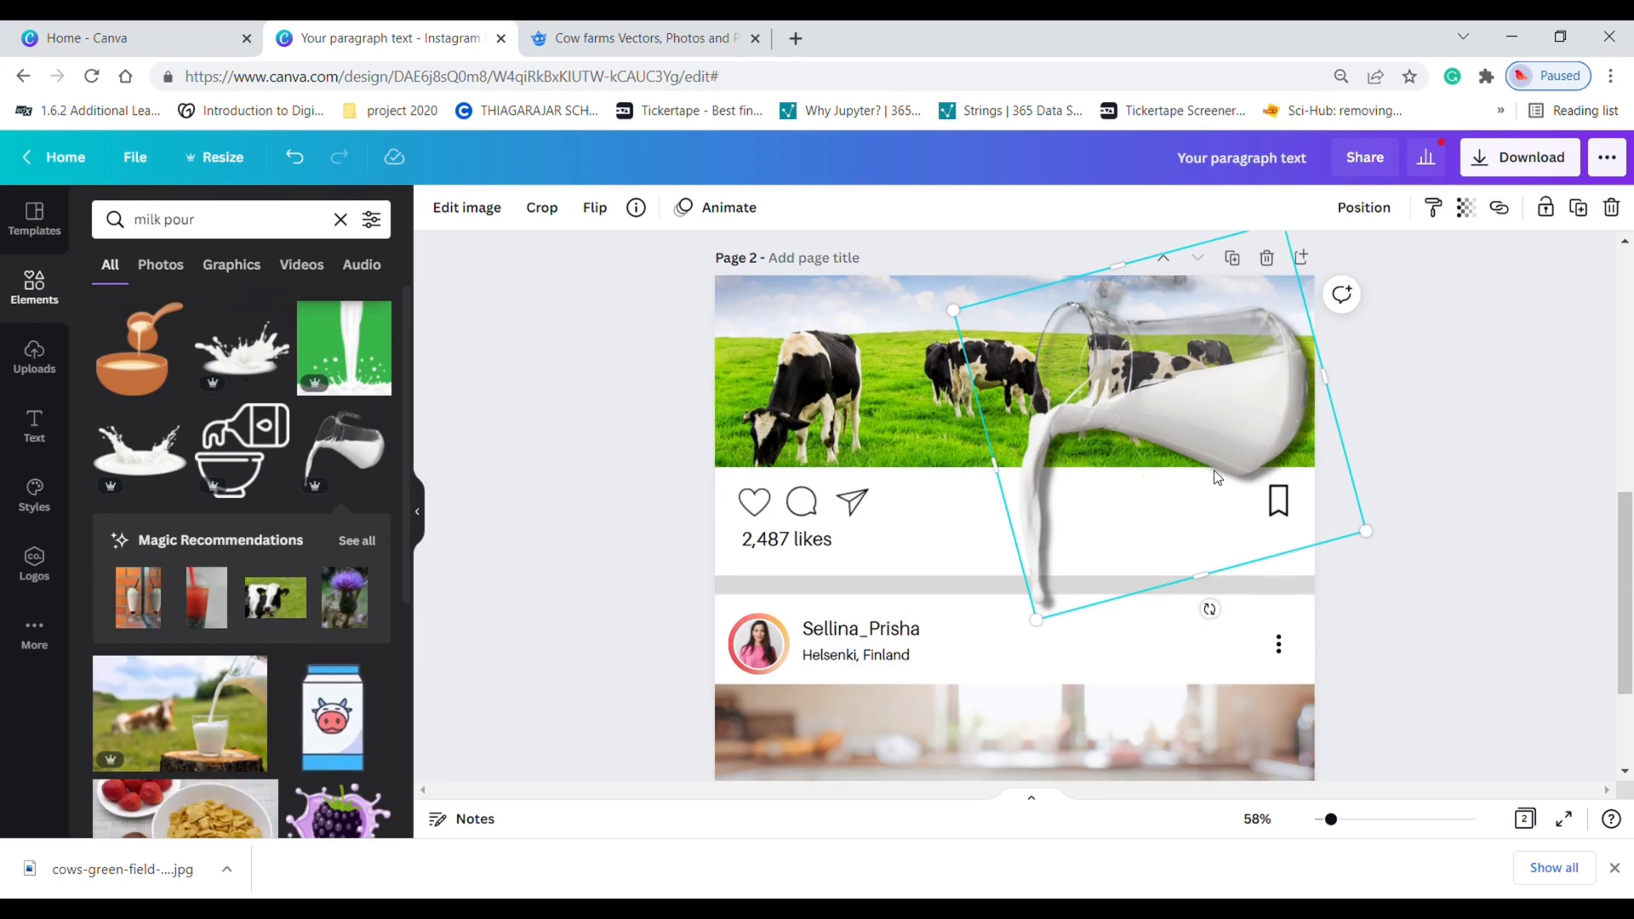
pyautogui.click(1419, 461)
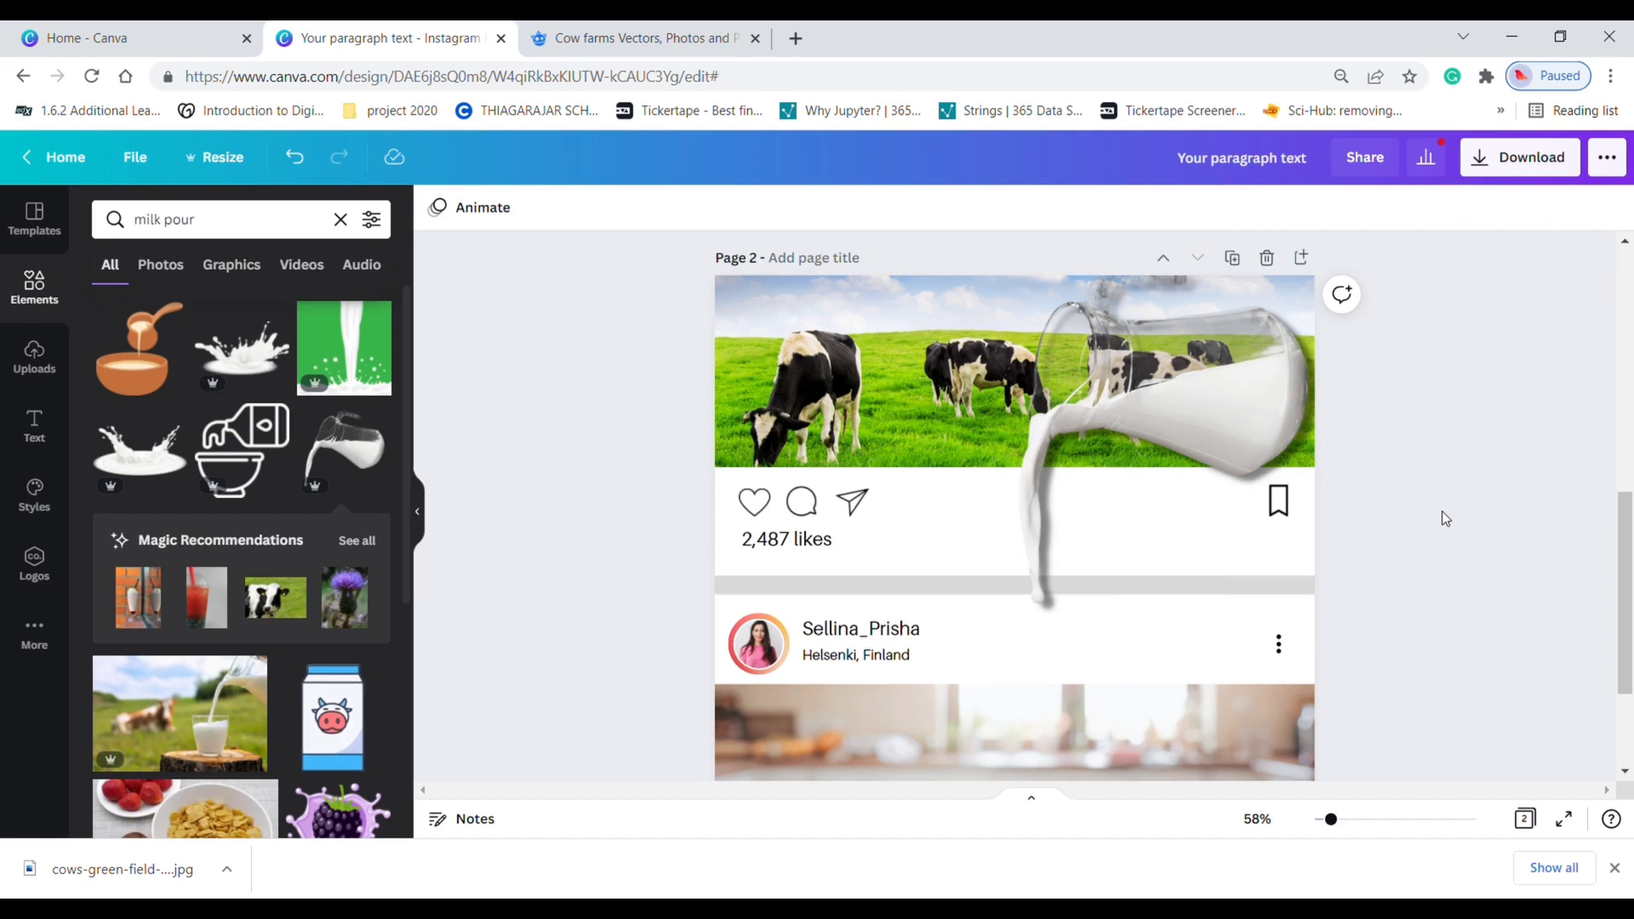
# Step: Search the elements for "glass of milk" and place the realistic full glass on the kitchen countertop, directly beneath the pouring milk stream
pyautogui.scroll(-1, 1441, 512)
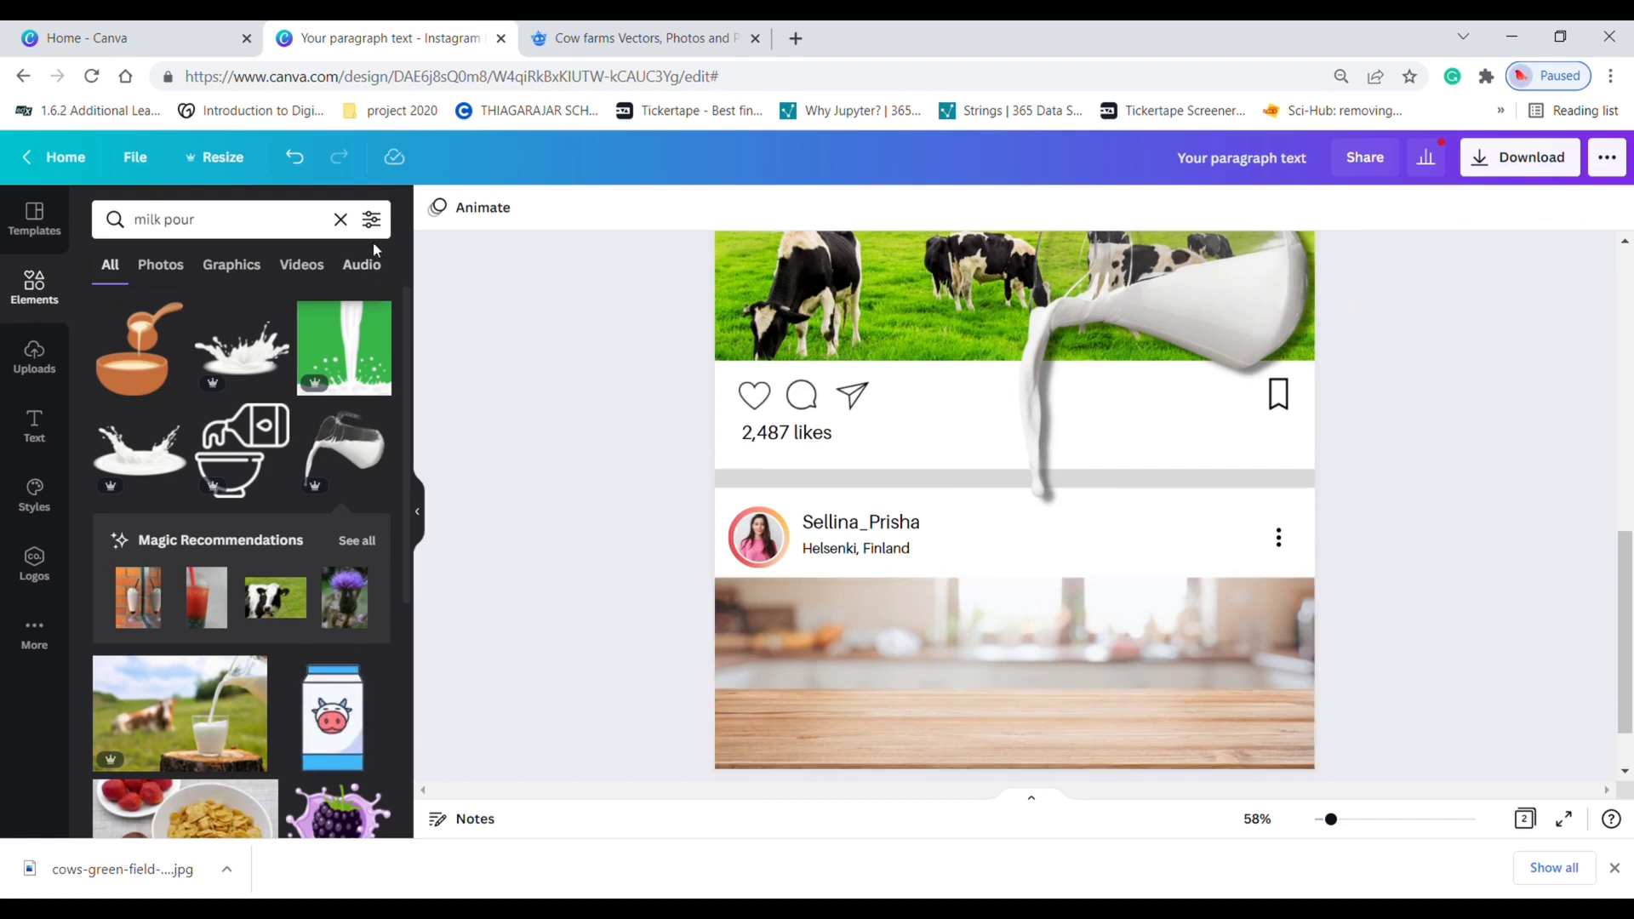
pyautogui.click(341, 221)
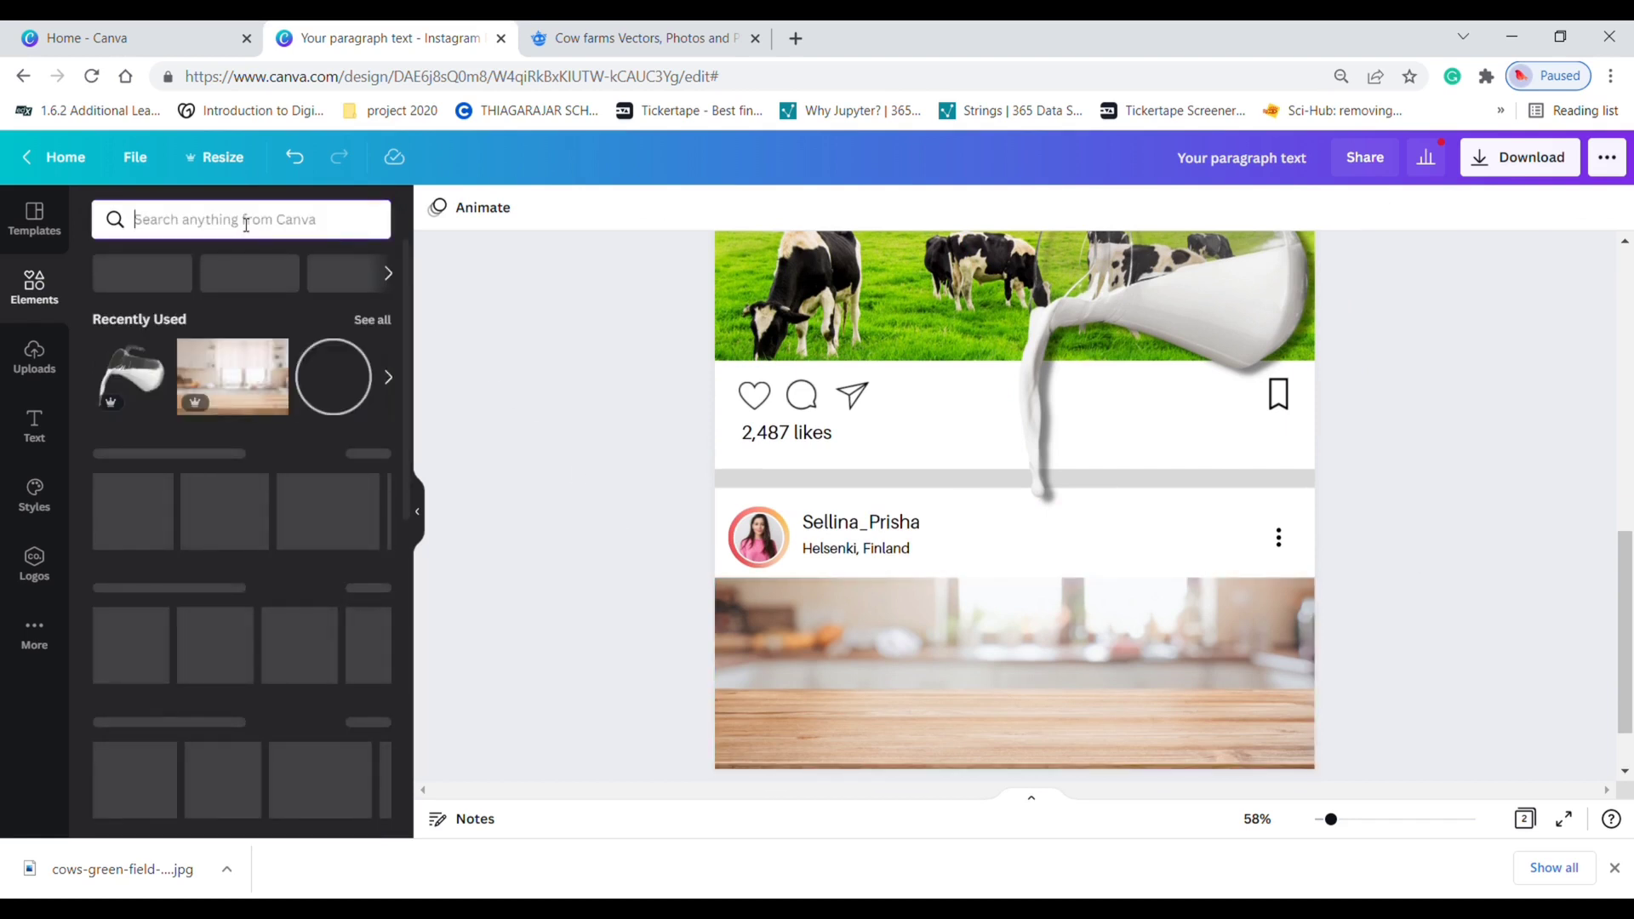
pyautogui.write('glass')
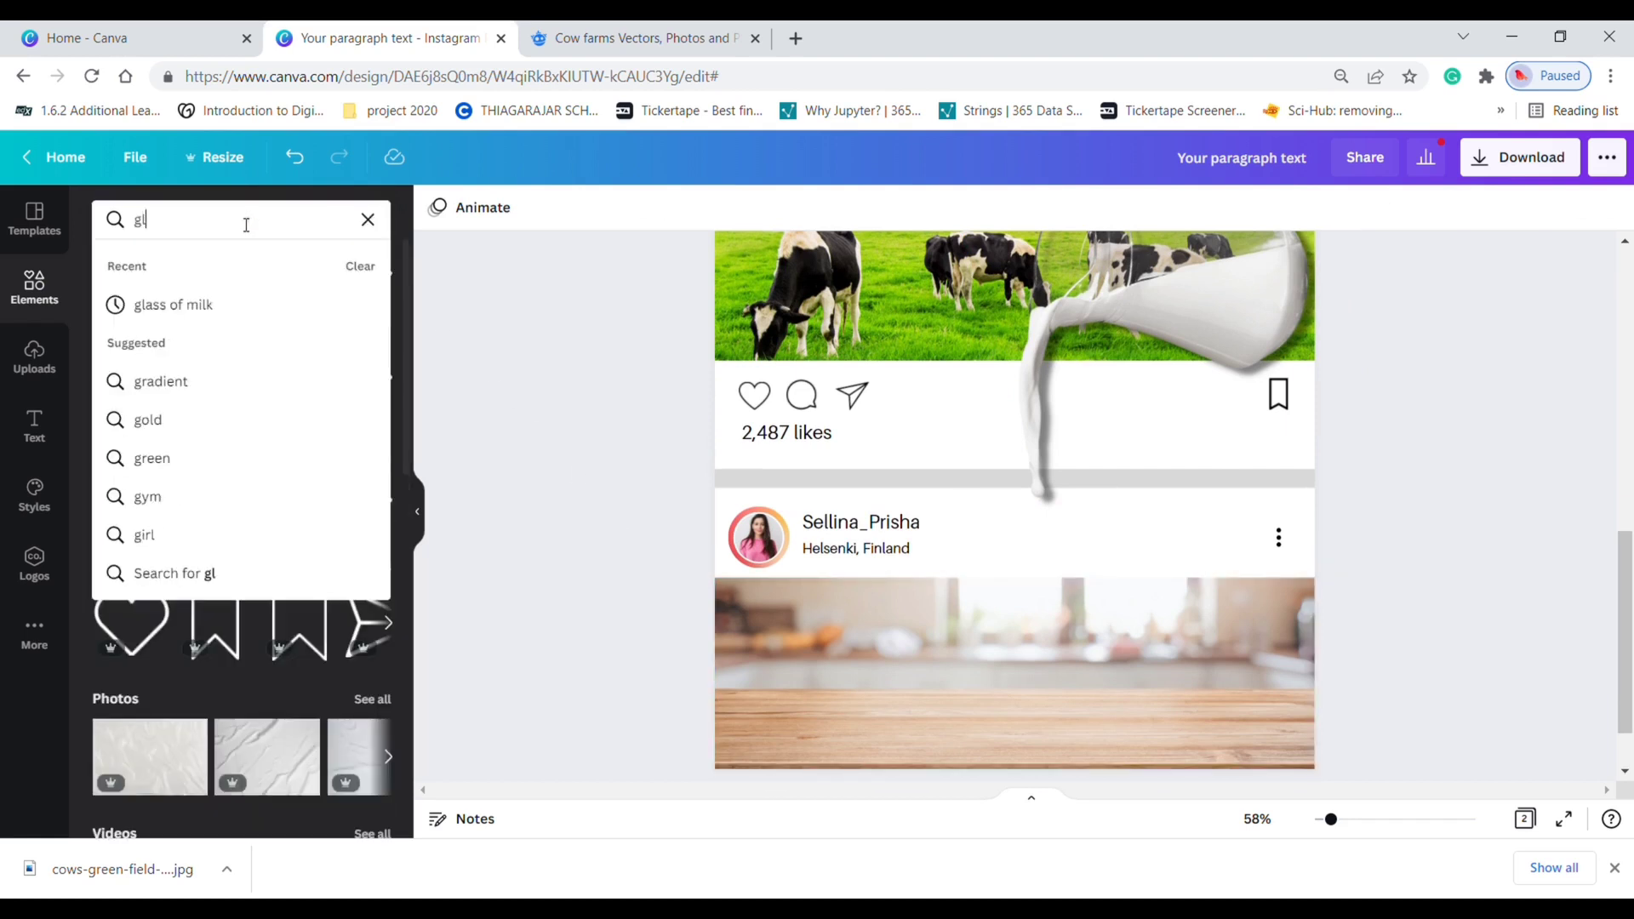
pyautogui.click(212, 304)
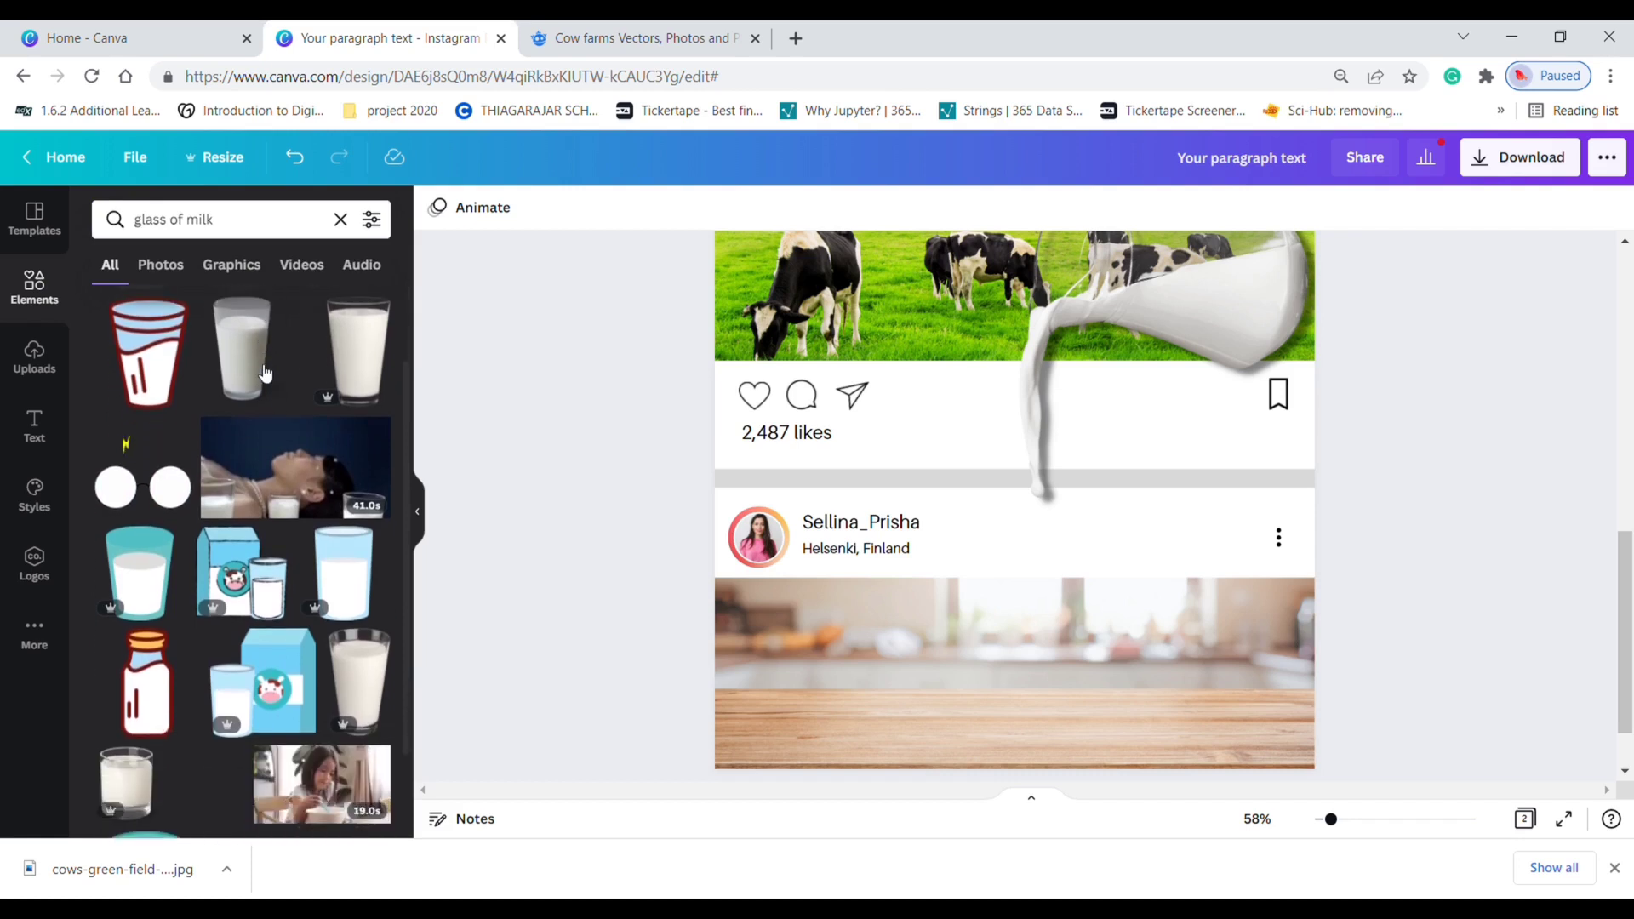
pyautogui.click(358, 455)
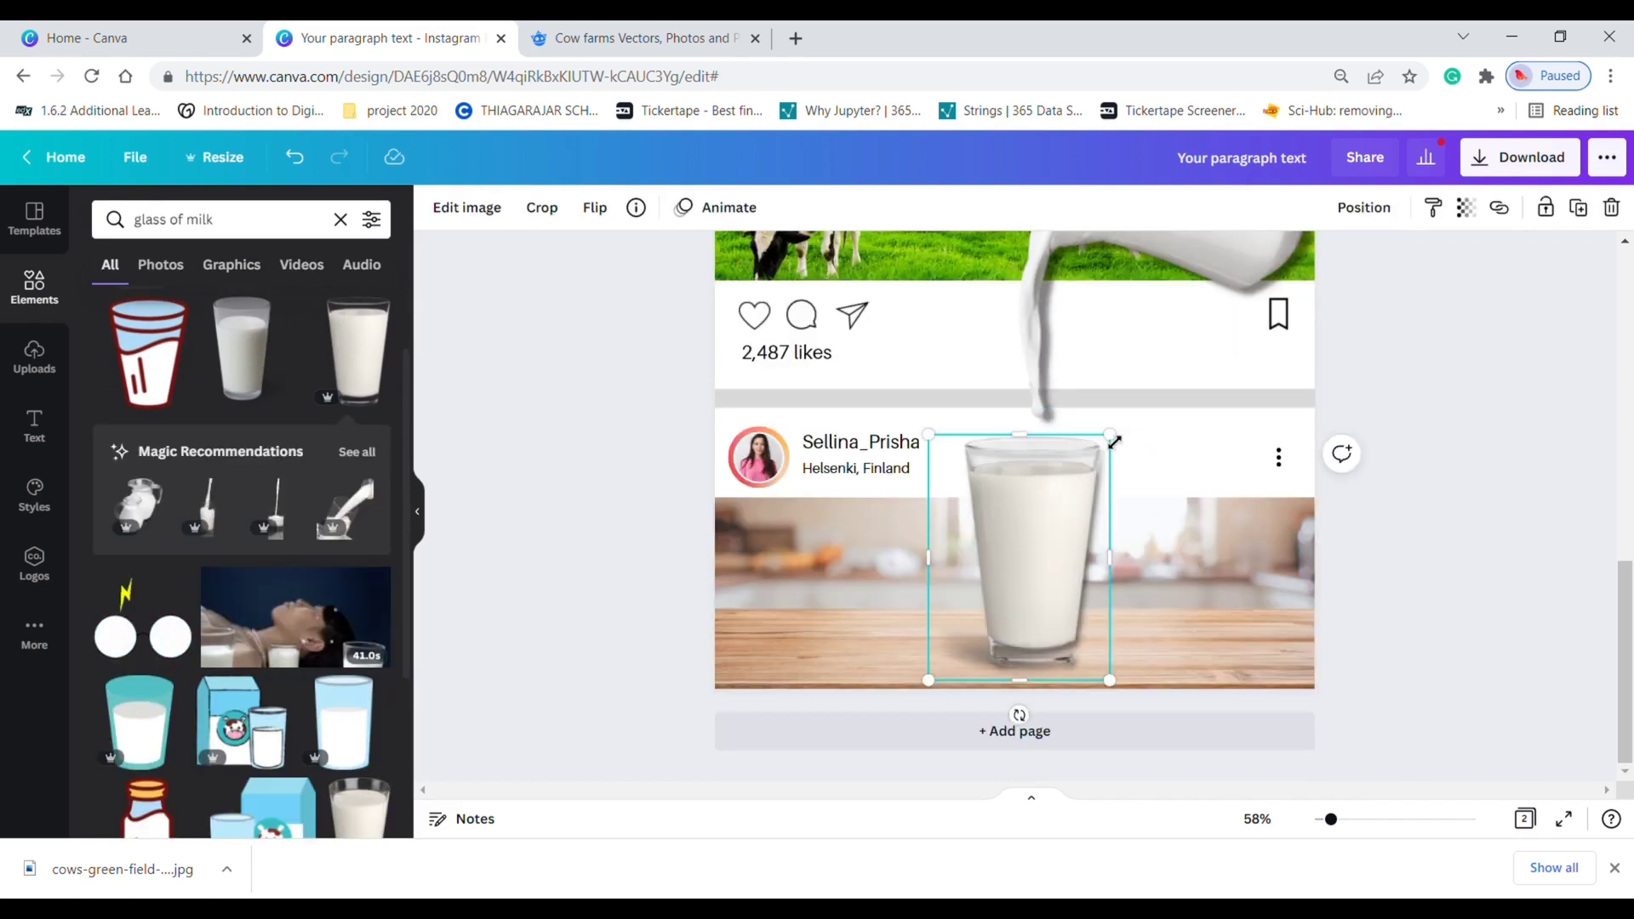
pyautogui.click(1047, 375)
pyautogui.click(1430, 536)
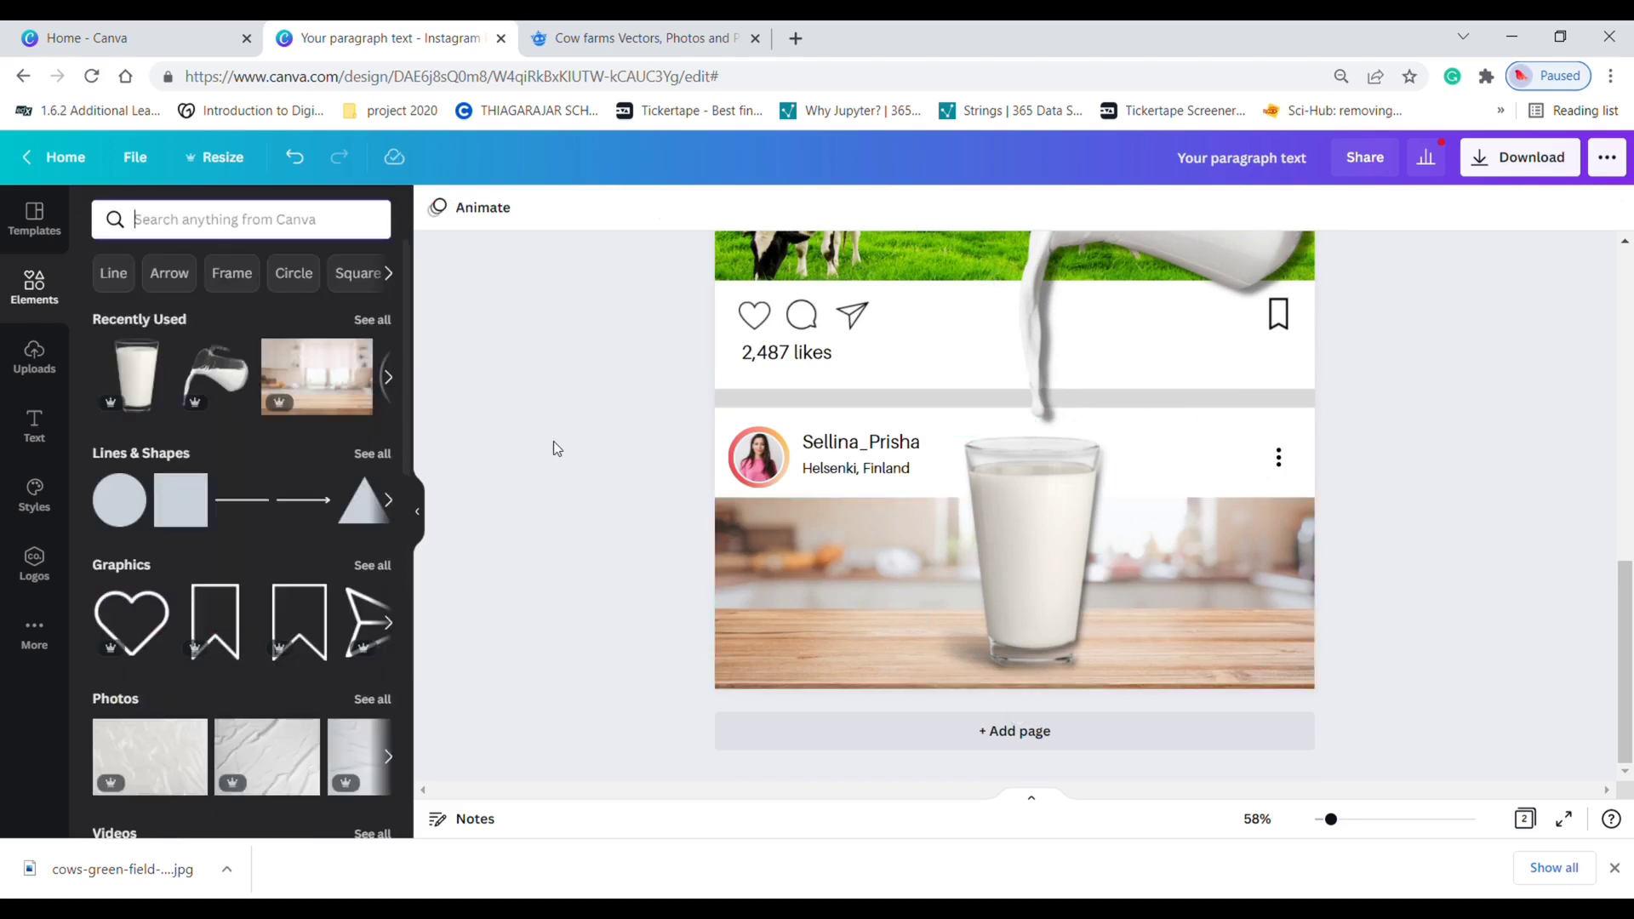
# Step: Search the elements for "milk por effect" and place the milk crown splash over the glass rim where the stream lands
pyautogui.write('mil')
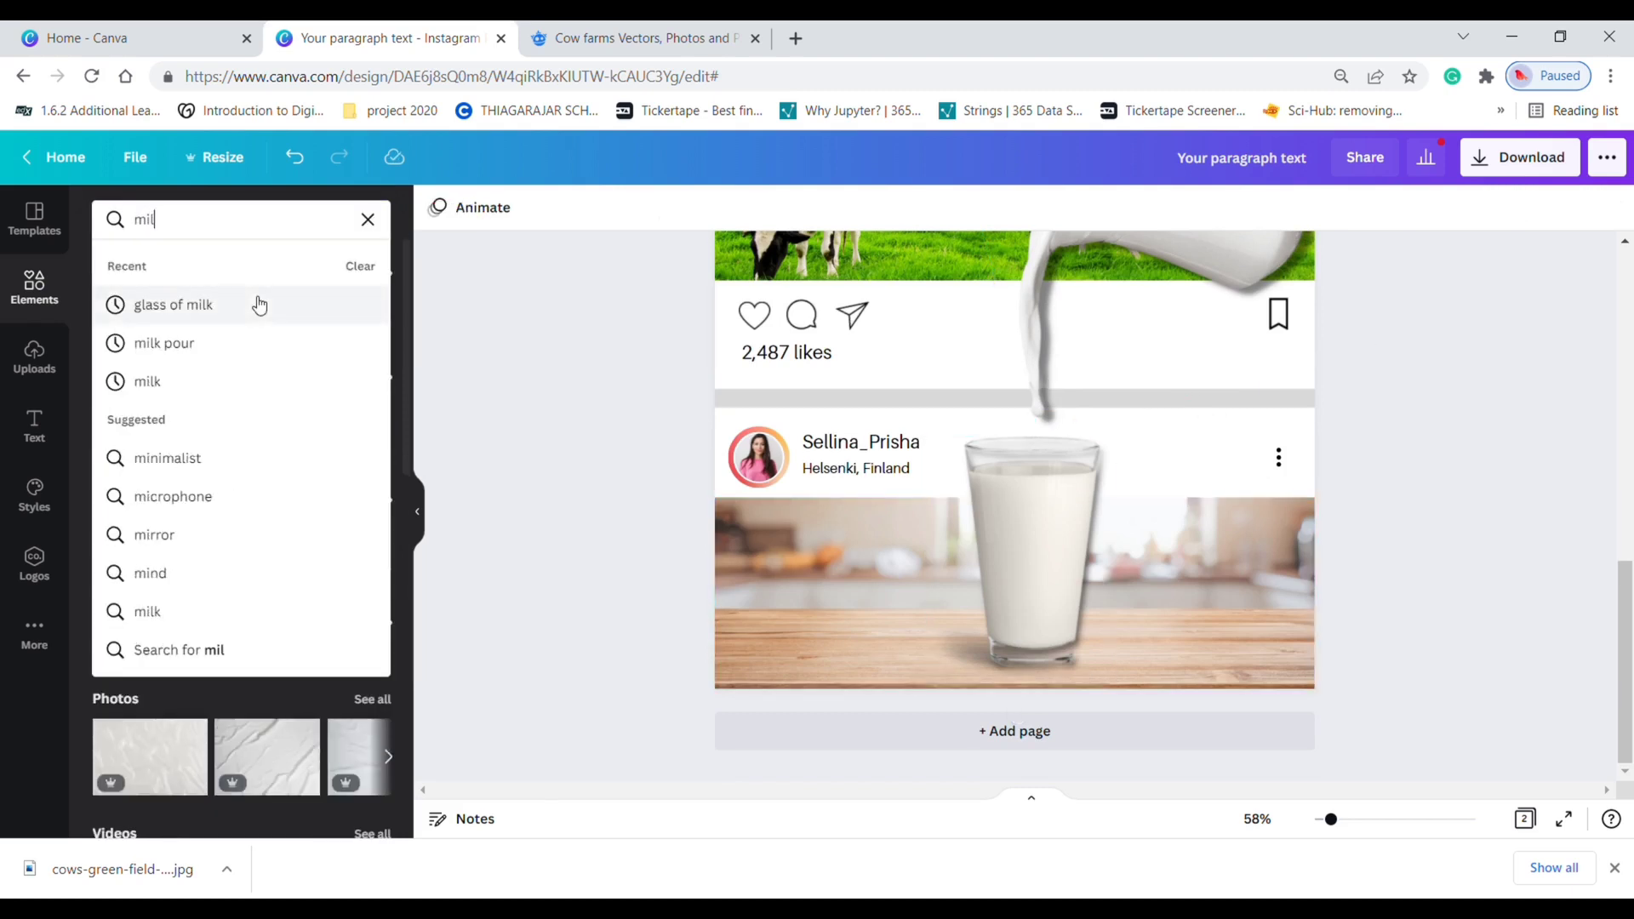
pyautogui.write('k por')
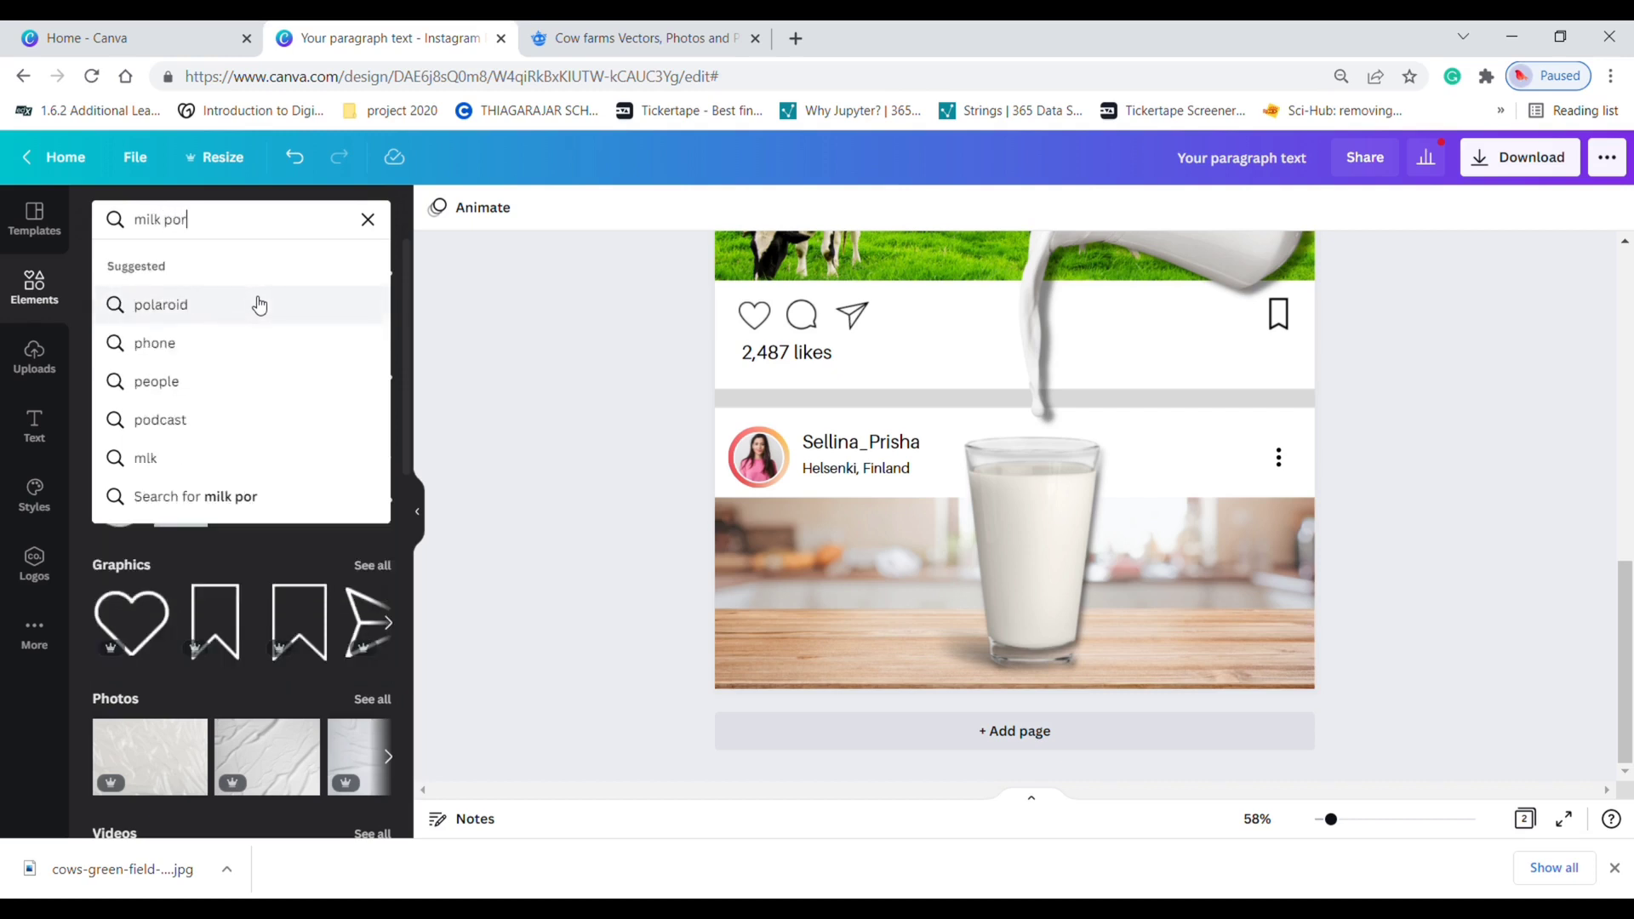
pyautogui.write(' effect')
pyautogui.press('Return')
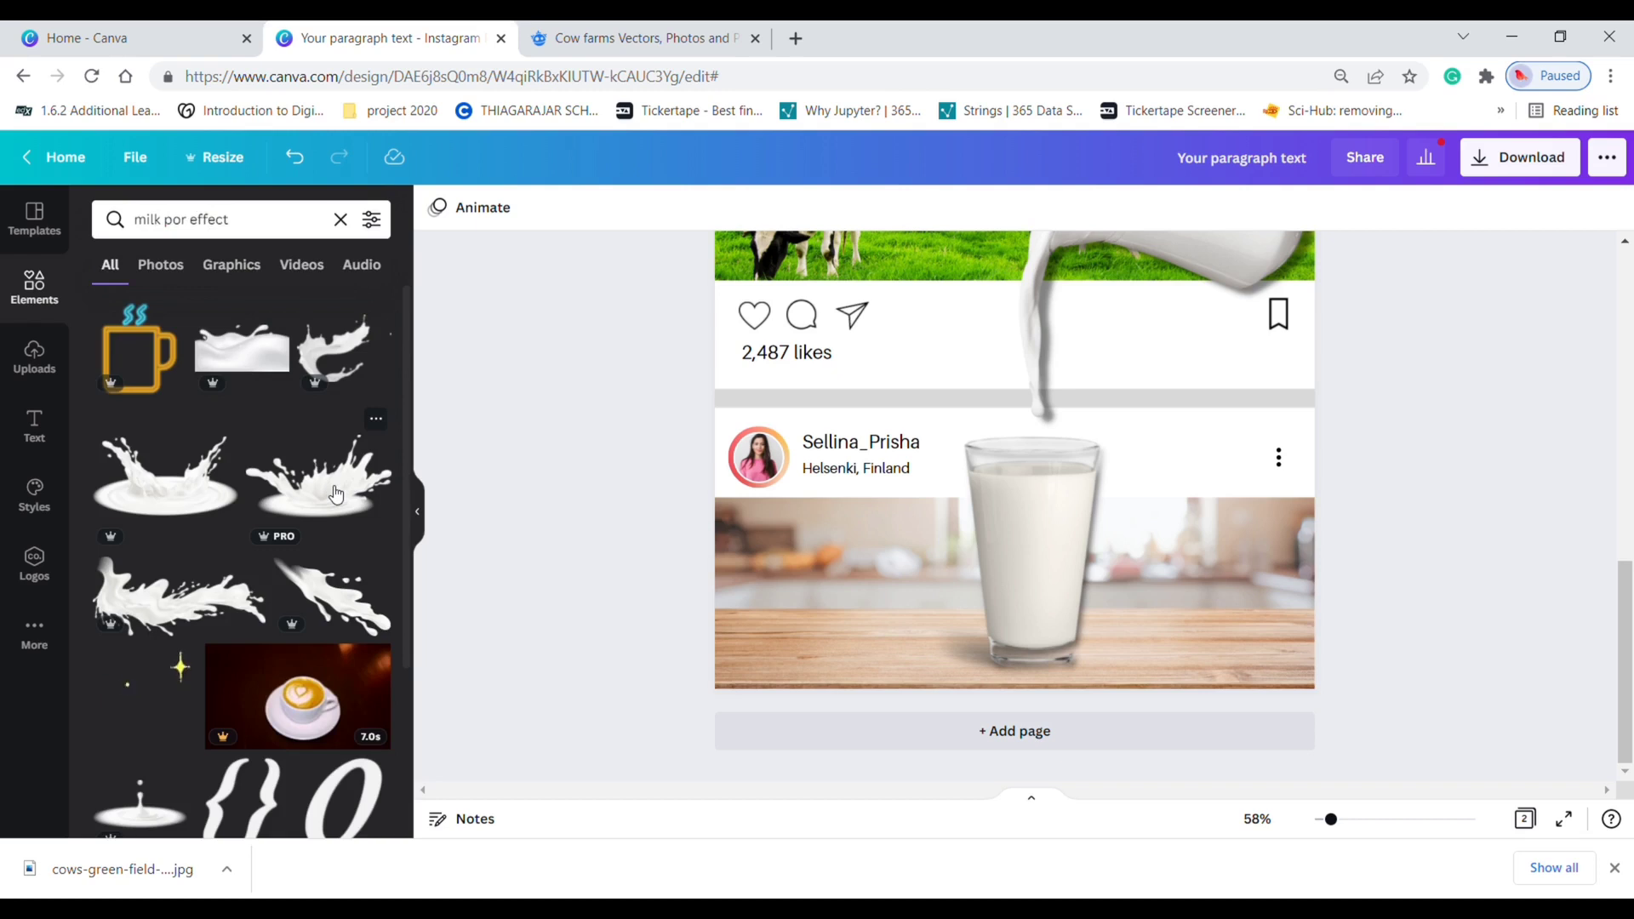
pyautogui.click(336, 493)
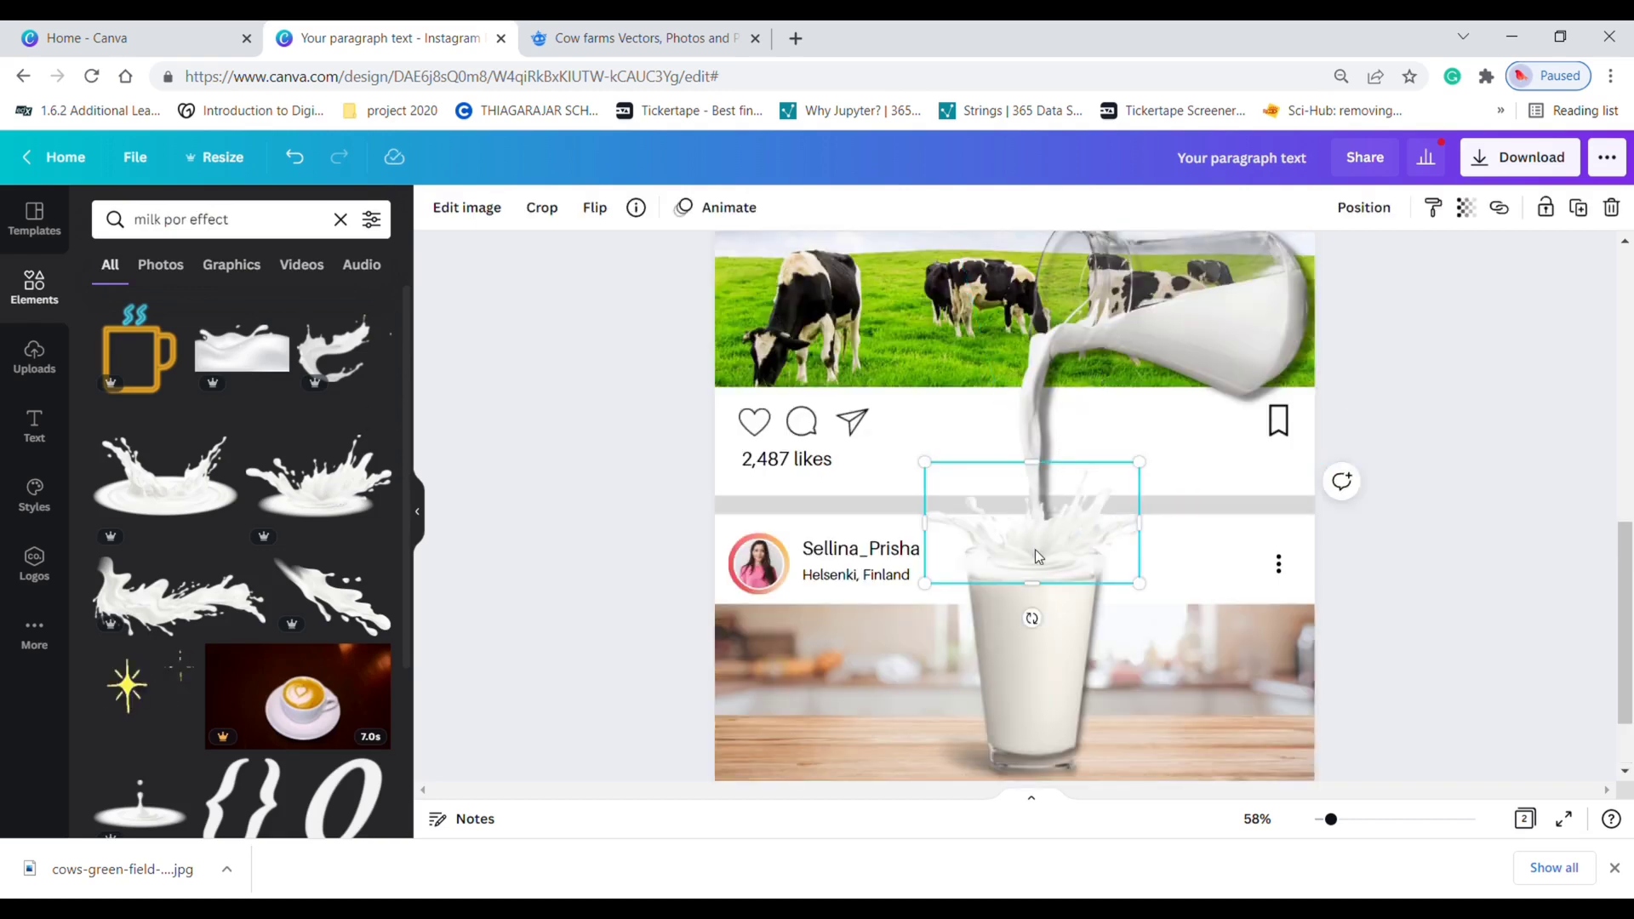
pyautogui.click(574, 553)
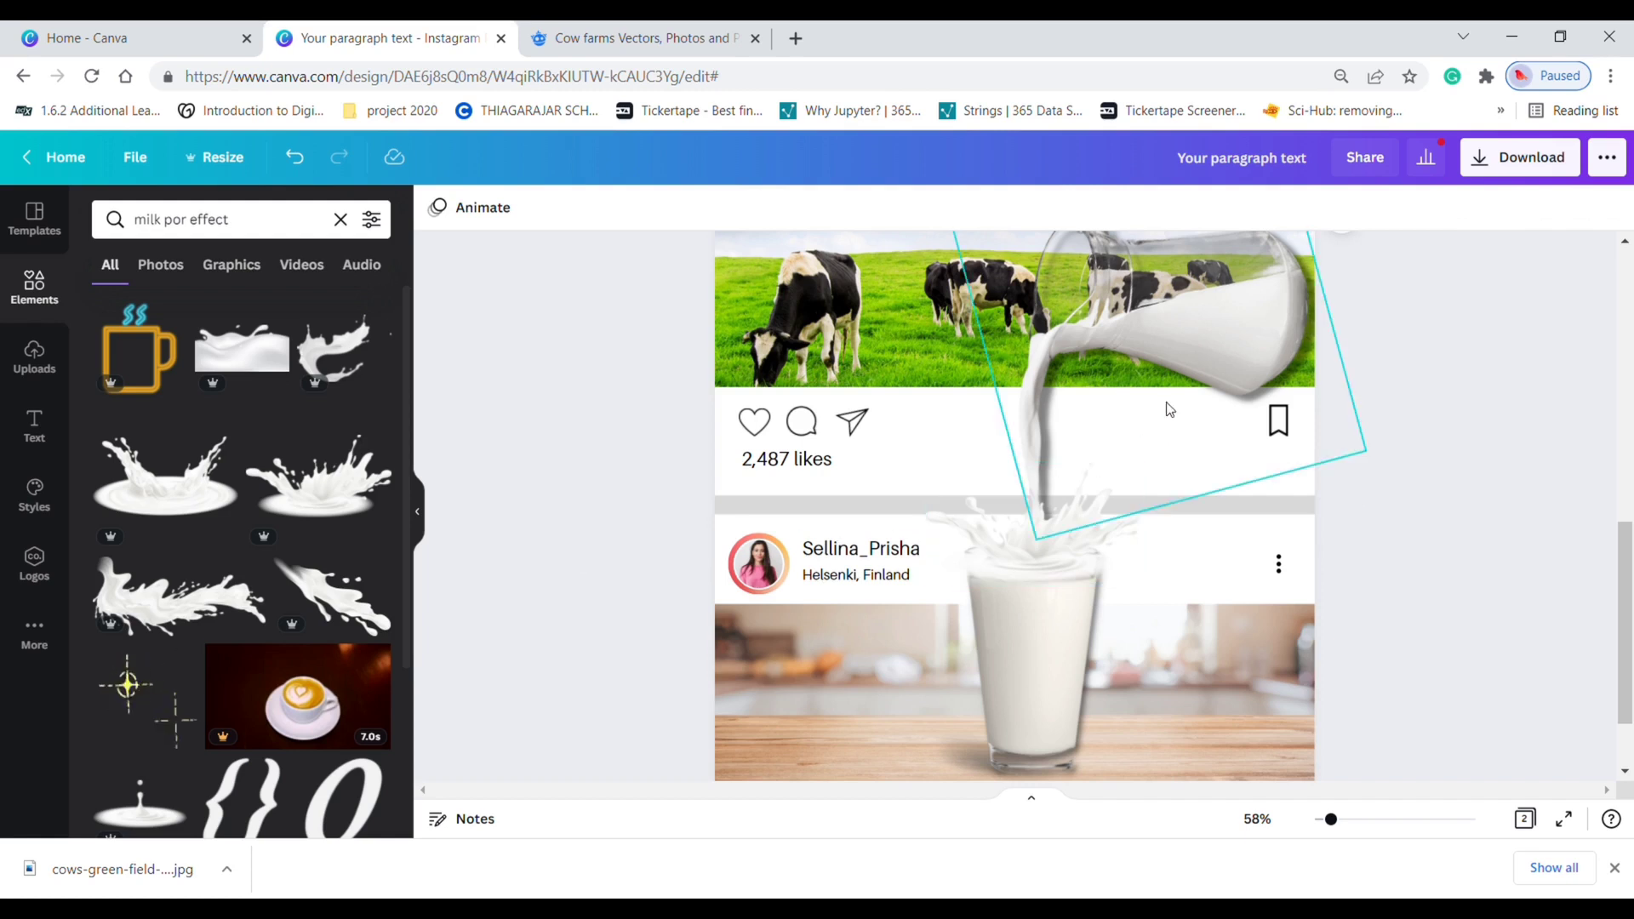
pyautogui.scroll(-1, 1380, 522)
pyautogui.moveTo(1331, 818); pyautogui.dragTo(1325, 819)
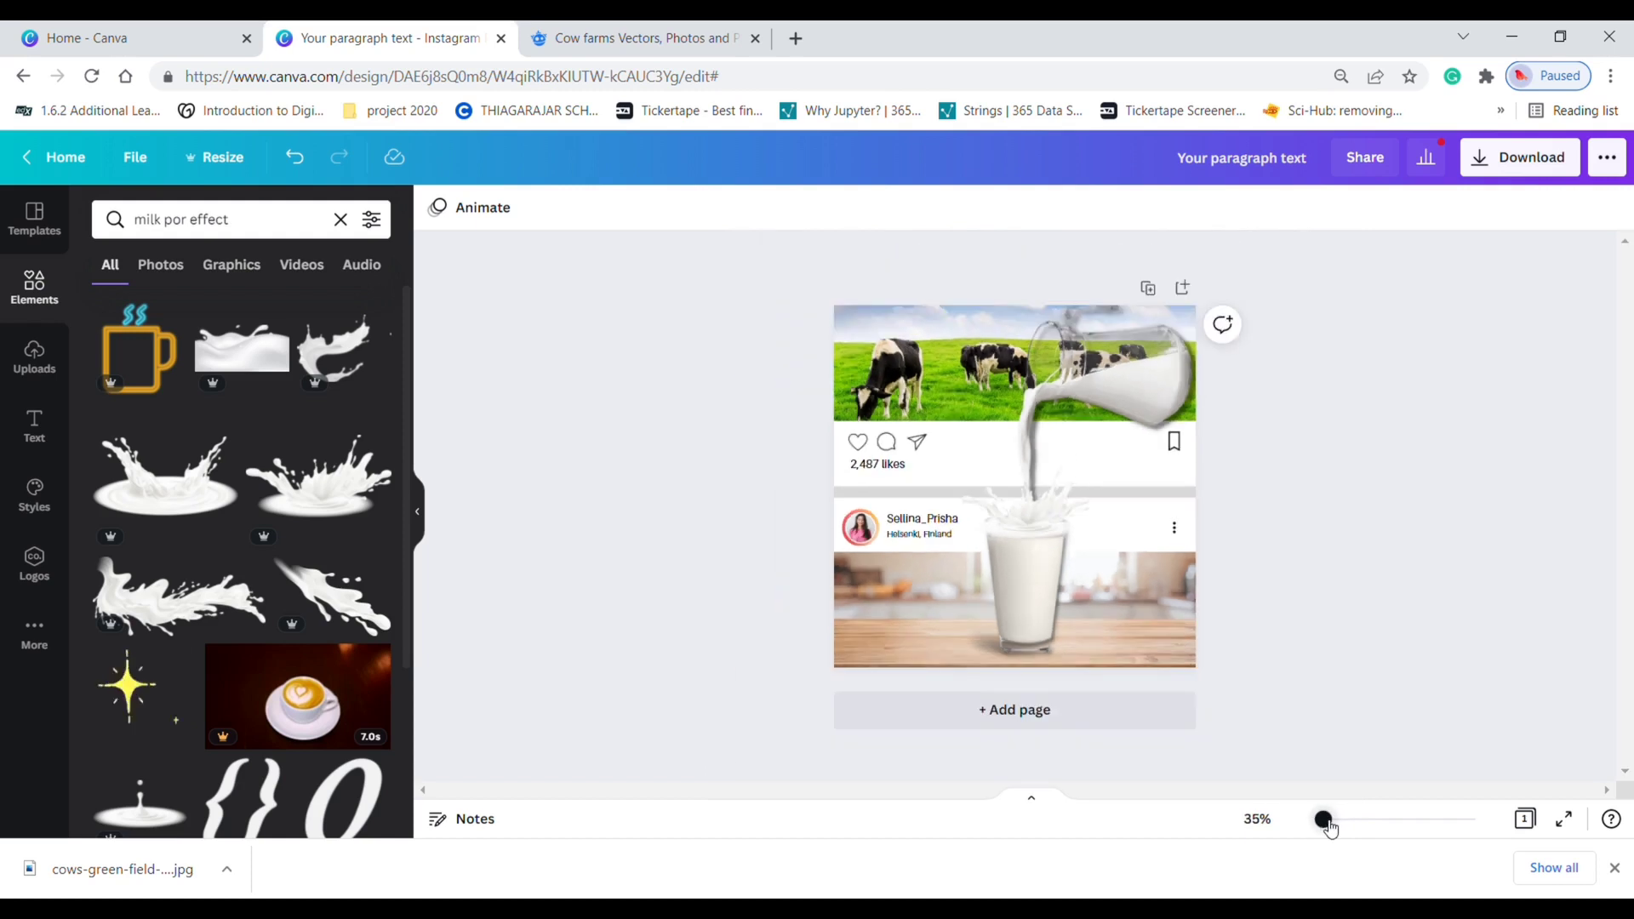